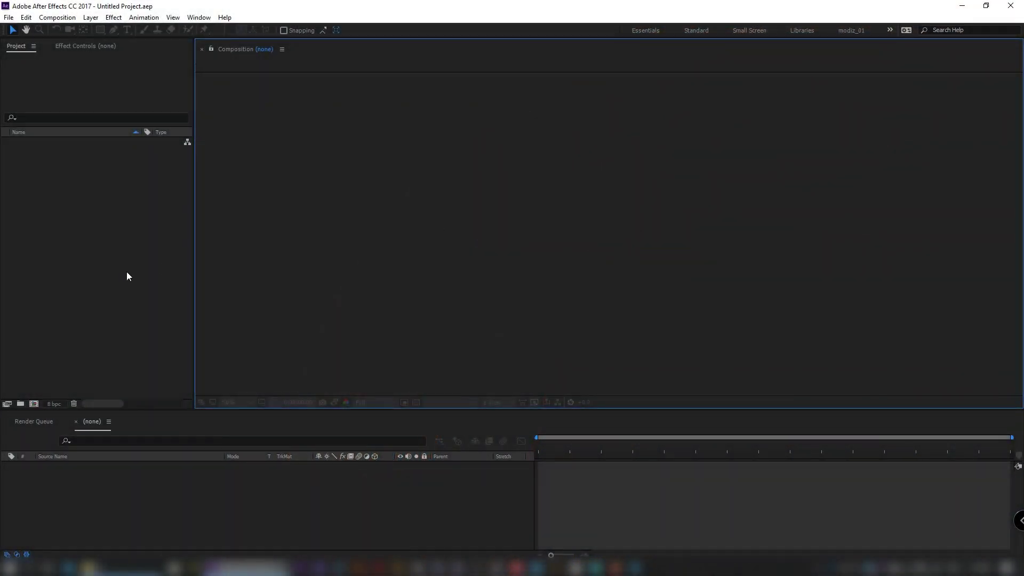
Set the project color depth to 16 bpc and create a one-frame composition named !Compoz at 1920 x 1080, 25 fps.
{"action": "left_click", "coordinate": [127, 272]}
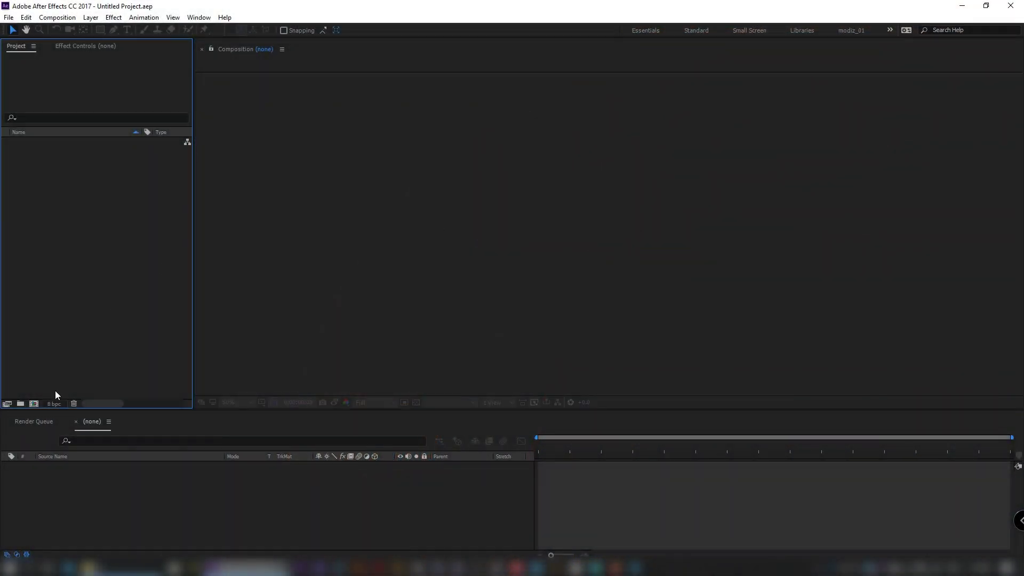
{"action": "left_click", "coordinate": [418, 275]}
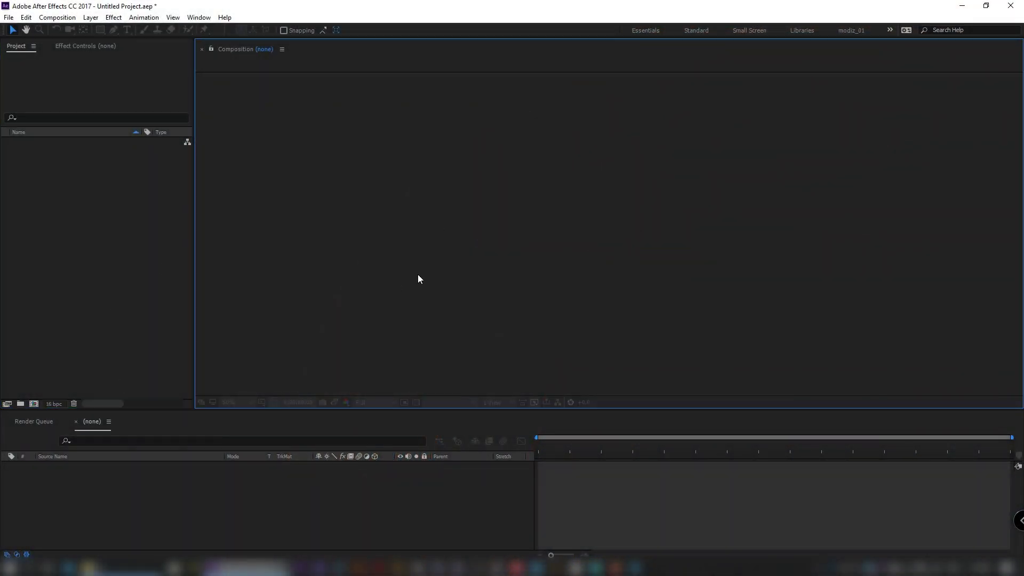
{"action": "left_click", "coordinate": [34, 404]}
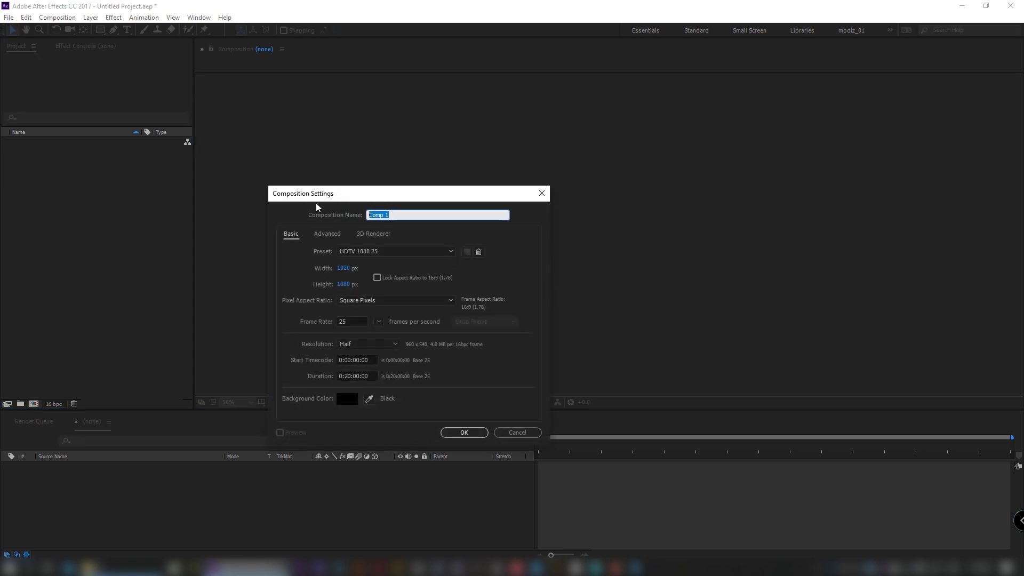
{"action": "type", "text": "!C"}
{"action": "left_click", "coordinate": [339, 270]}
{"action": "left_click", "coordinate": [346, 286]}
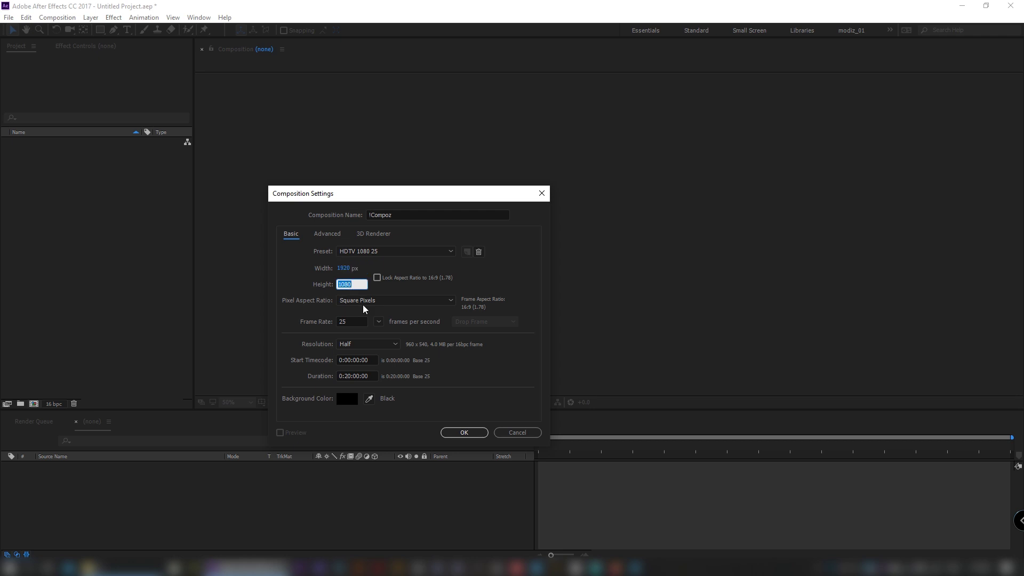
{"action": "left_click", "coordinate": [358, 376]}
{"action": "type", "text": "1"}
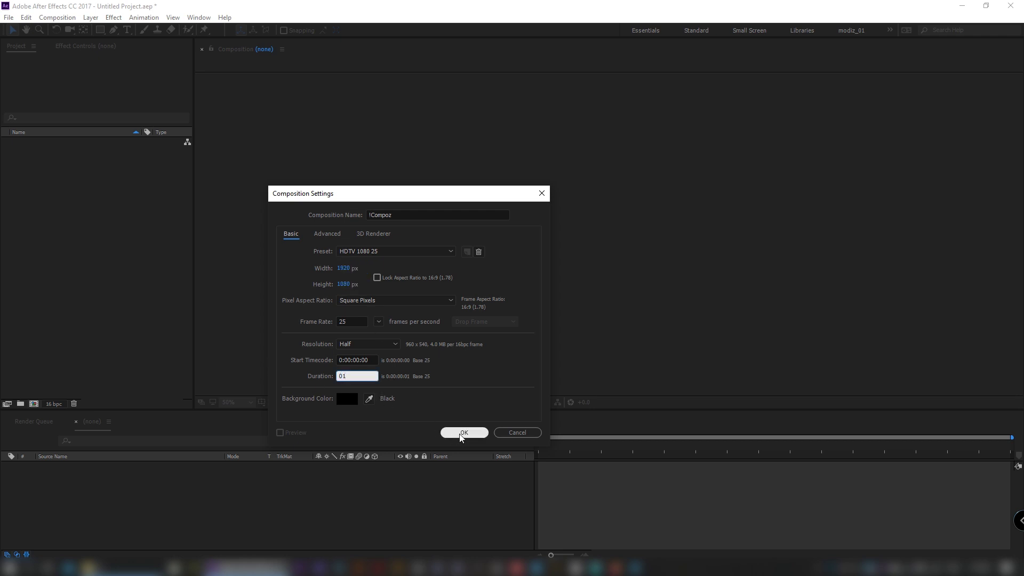
{"action": "left_click", "coordinate": [462, 433]}
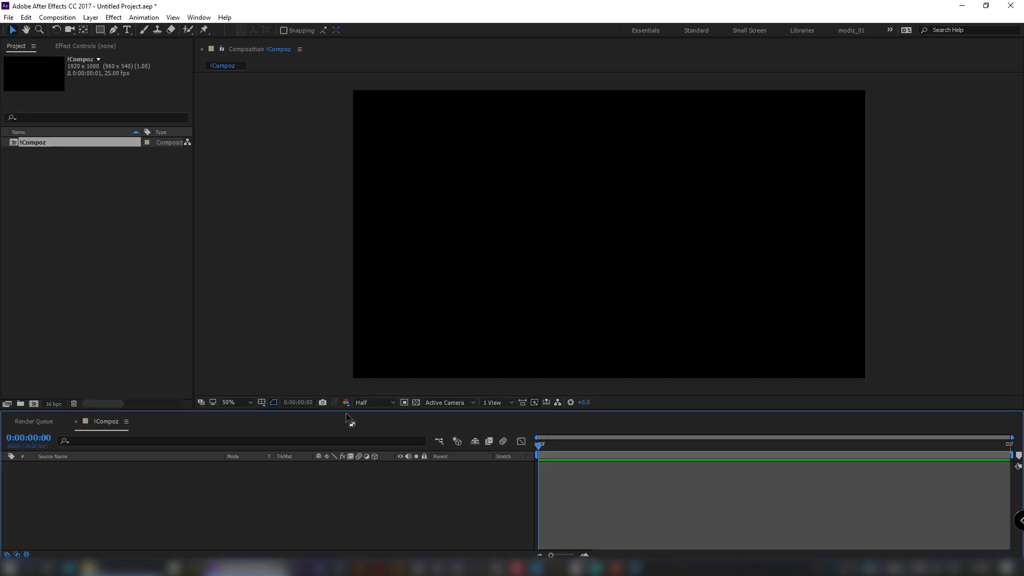
Create a black 1920 x 1080 solid layer named BG.
{"action": "left_click_drag", "start_coordinate": [350, 412], "coordinate": [352, 427]}
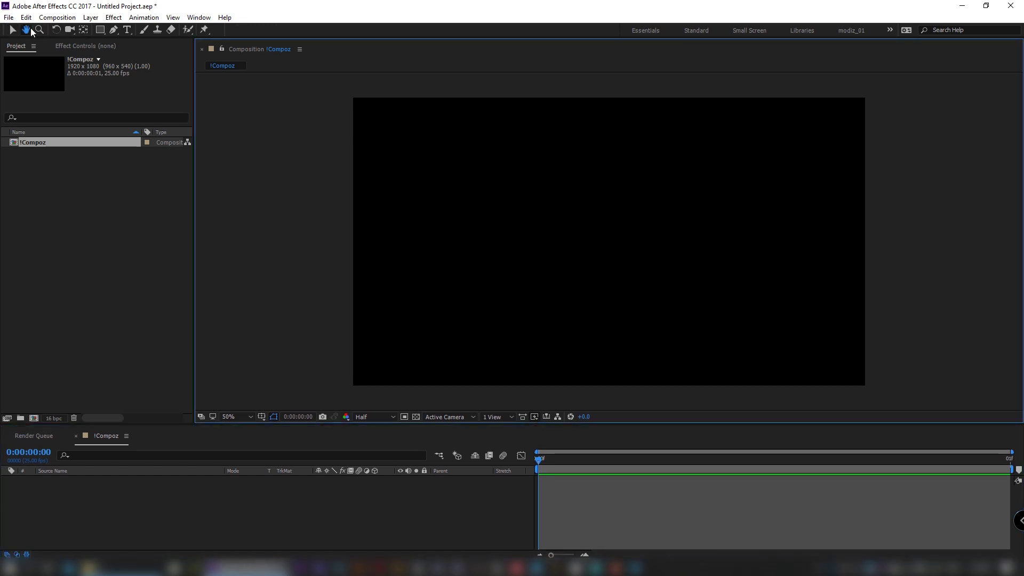
{"action": "left_click", "coordinate": [182, 495]}
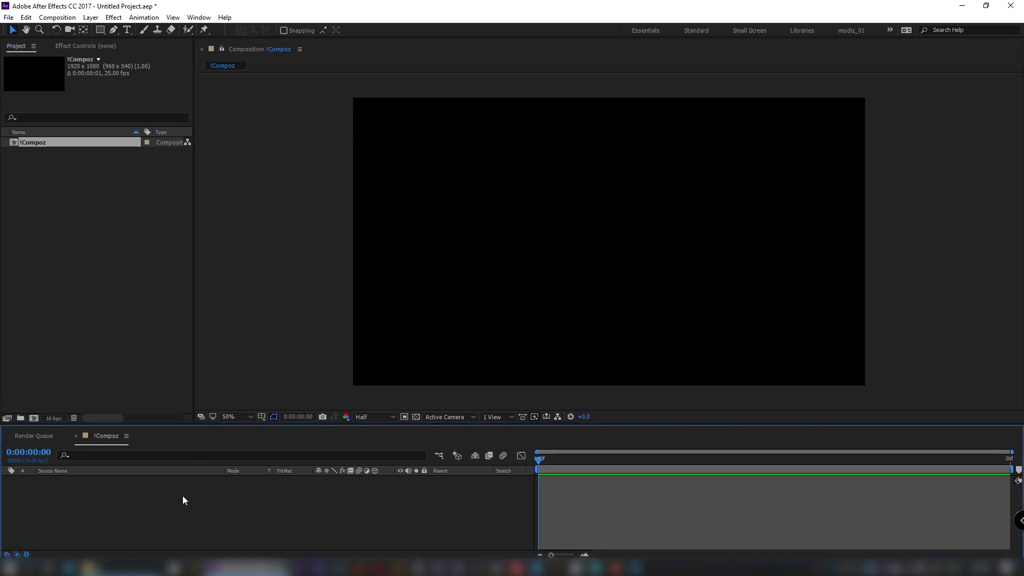
{"action": "key", "text": "ctrl+y"}
{"action": "type", "text": "BG"}
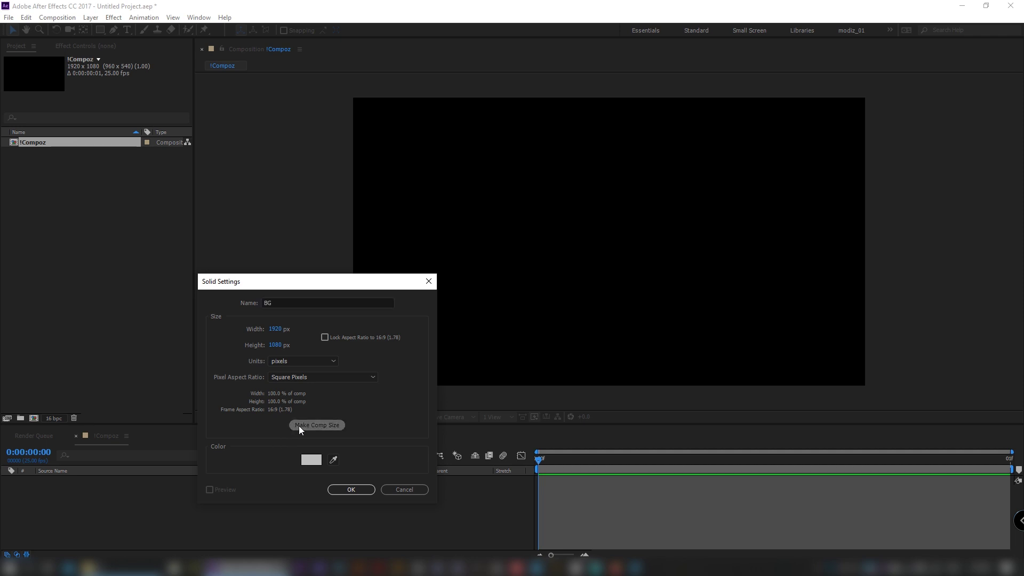
{"action": "left_click", "coordinate": [311, 459]}
{"action": "left_click", "coordinate": [558, 281]}
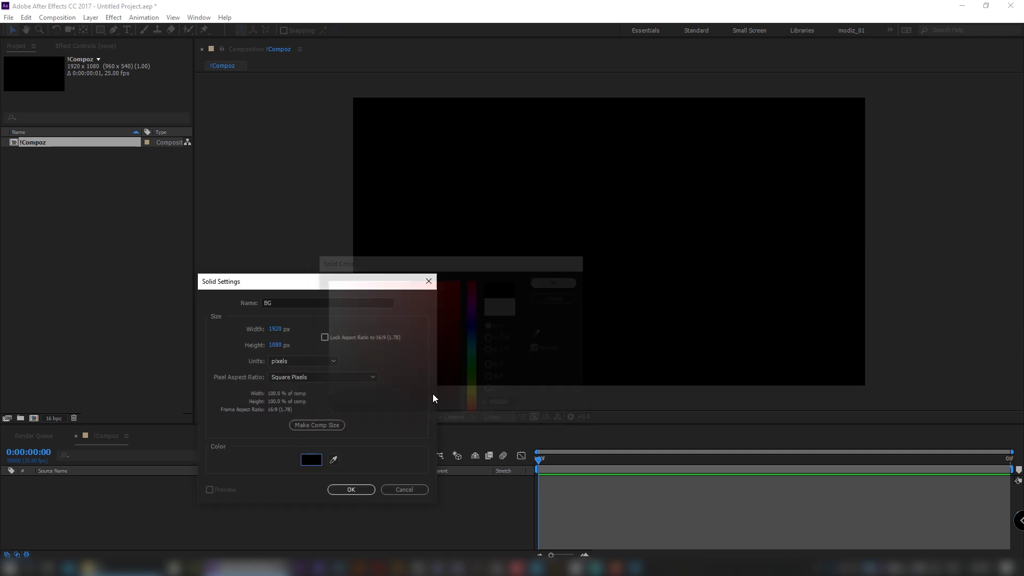
{"action": "left_click", "coordinate": [360, 490]}
Create a second black 1920 x 1080 solid layer named grid.
{"action": "key", "text": "ctrl+y"}
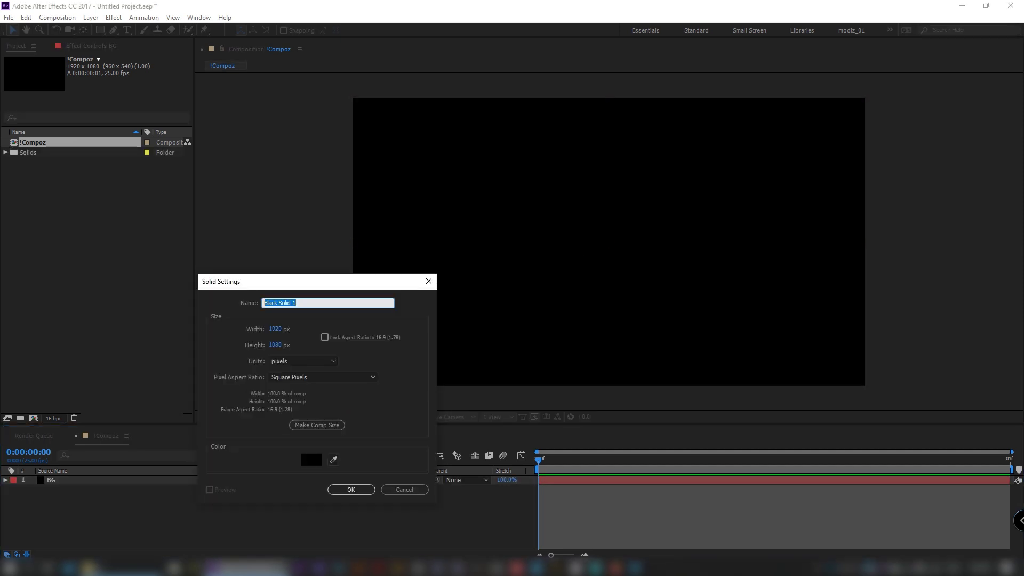
{"action": "key", "text": "BackSpace"}
{"action": "type", "text": "grid"}
{"action": "left_click", "coordinate": [339, 490]}
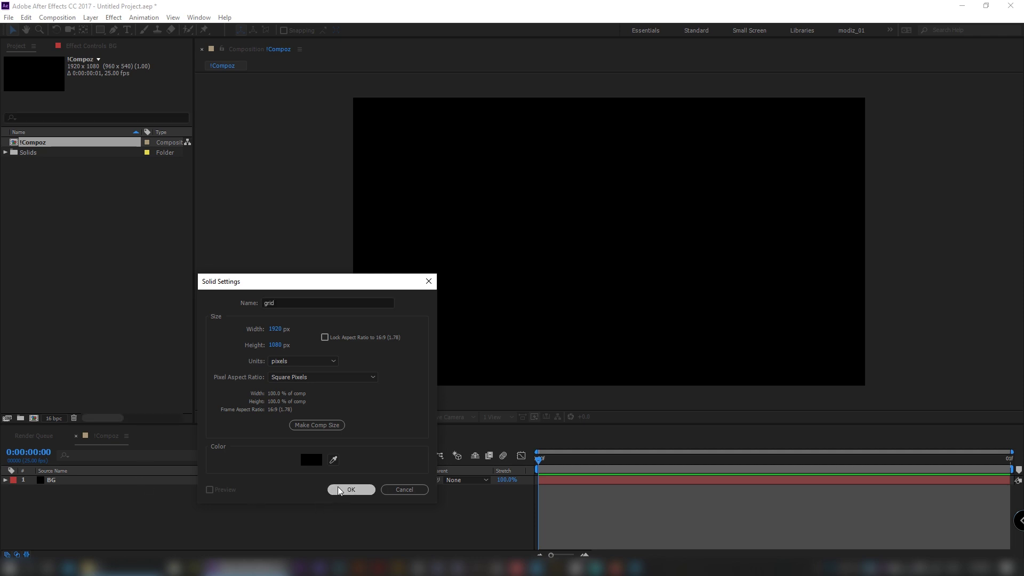
Apply the Grid effect to the grid layer, sized by Width Slider, with width 150 and border 1.
{"action": "key", "text": "ctrl+space"}
{"action": "type", "text": "g"}
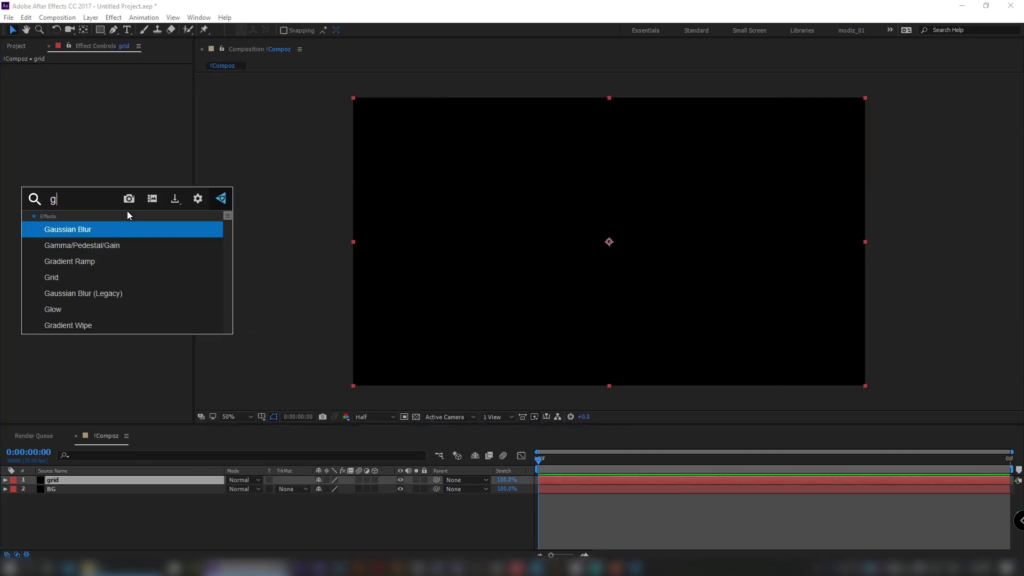
{"action": "type", "text": "rid"}
{"action": "left_click", "coordinate": [75, 231]}
{"action": "left_click", "coordinate": [126, 87]}
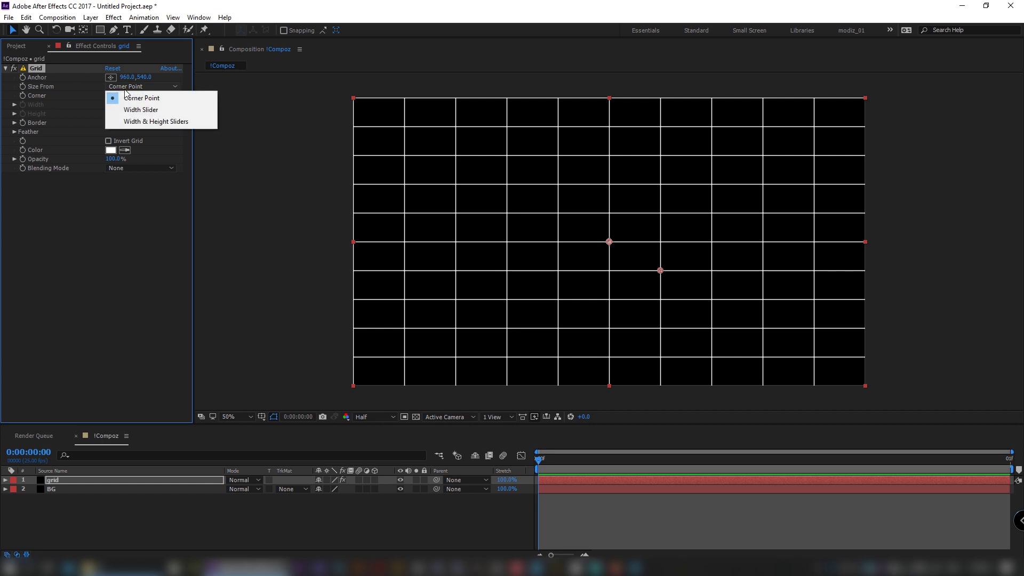
{"action": "left_click", "coordinate": [141, 109]}
{"action": "left_click", "coordinate": [112, 105]}
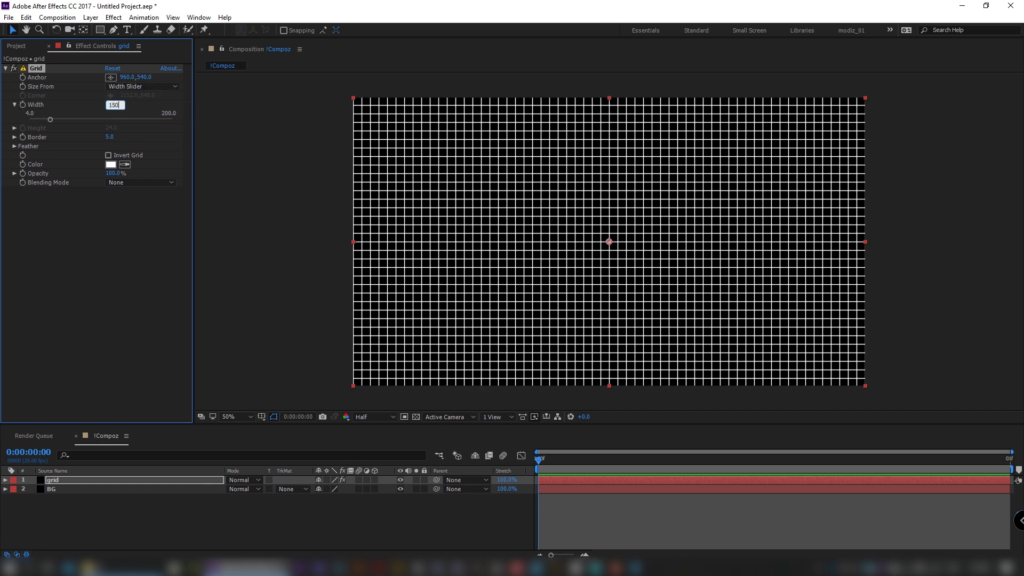
{"action": "key", "text": "Return"}
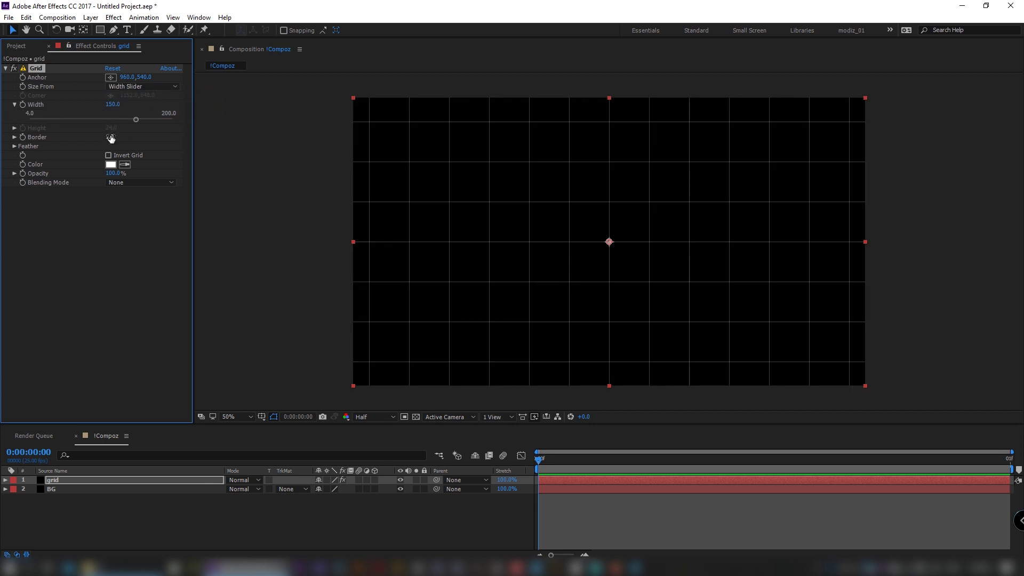
Duplicate the Grid effect and give the copy width 75, border 0.5 and Normal blending mode.
{"action": "key", "text": "ctrl+d"}
{"action": "left_click", "coordinate": [113, 227]}
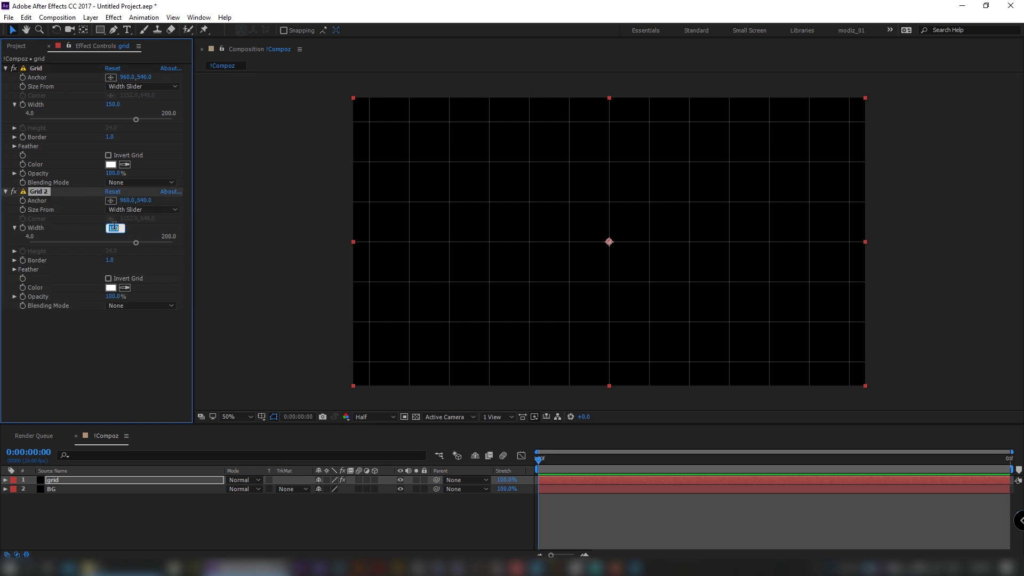
{"action": "type", "text": "75"}
{"action": "key", "text": "Return"}
{"action": "left_click", "coordinate": [110, 260]}
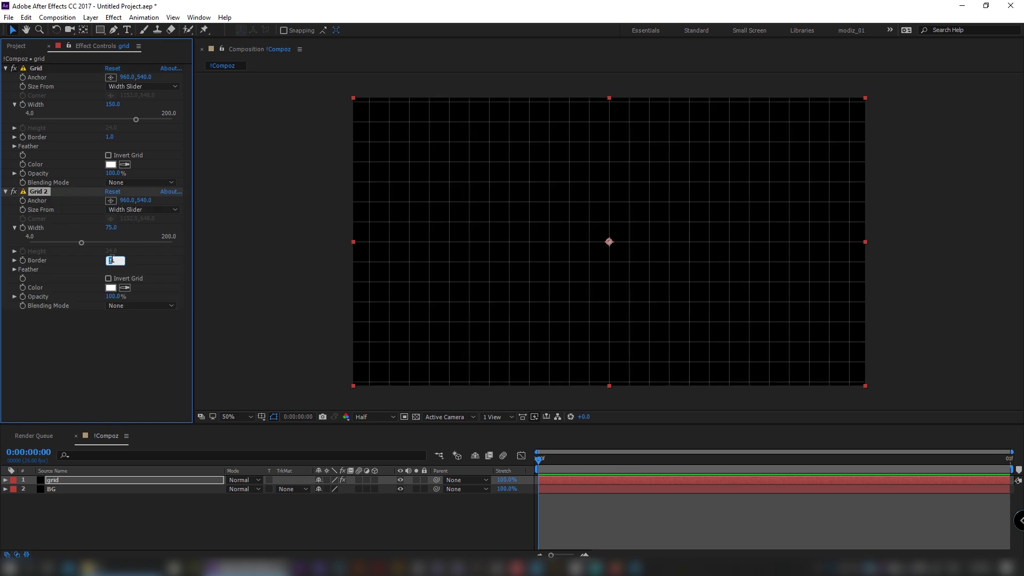
{"action": "key", "text": "Return"}
{"action": "left_click", "coordinate": [140, 305]}
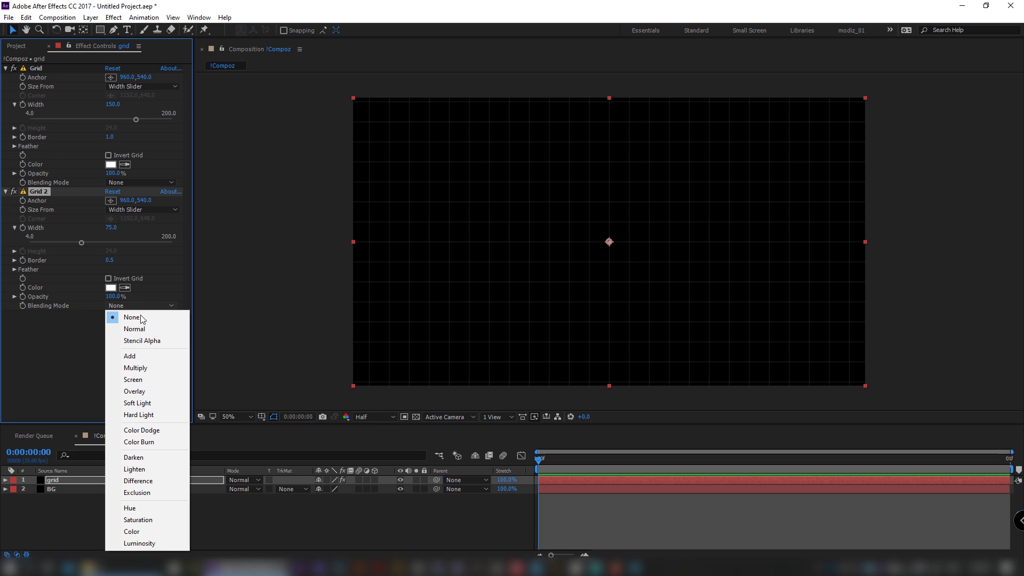
{"action": "left_click", "coordinate": [142, 326]}
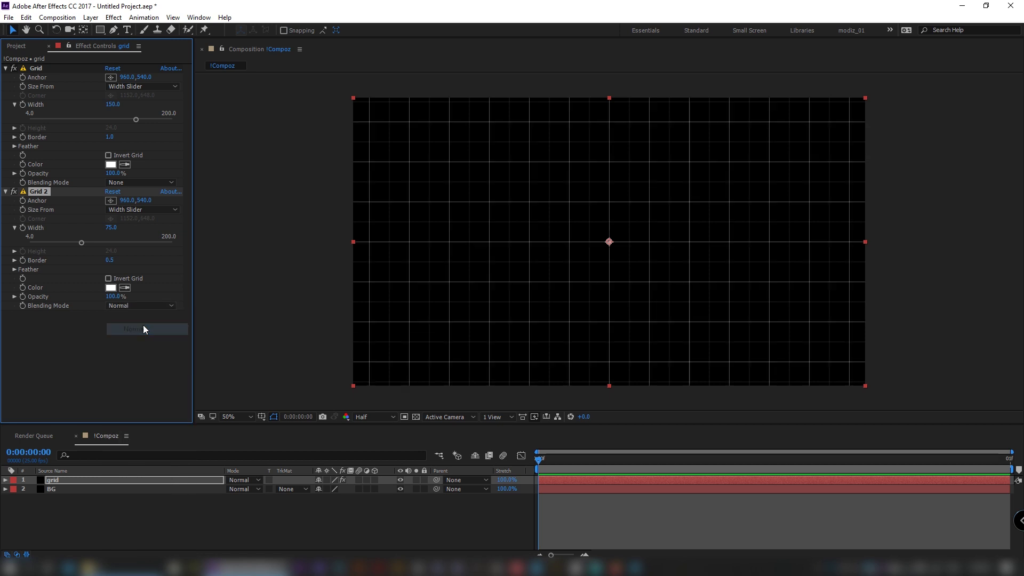
Create a white (ffffff) 600 x 400 px solid layer named dots.
{"action": "left_click", "coordinate": [81, 481]}
{"action": "key", "text": "ctrl+shift+y"}
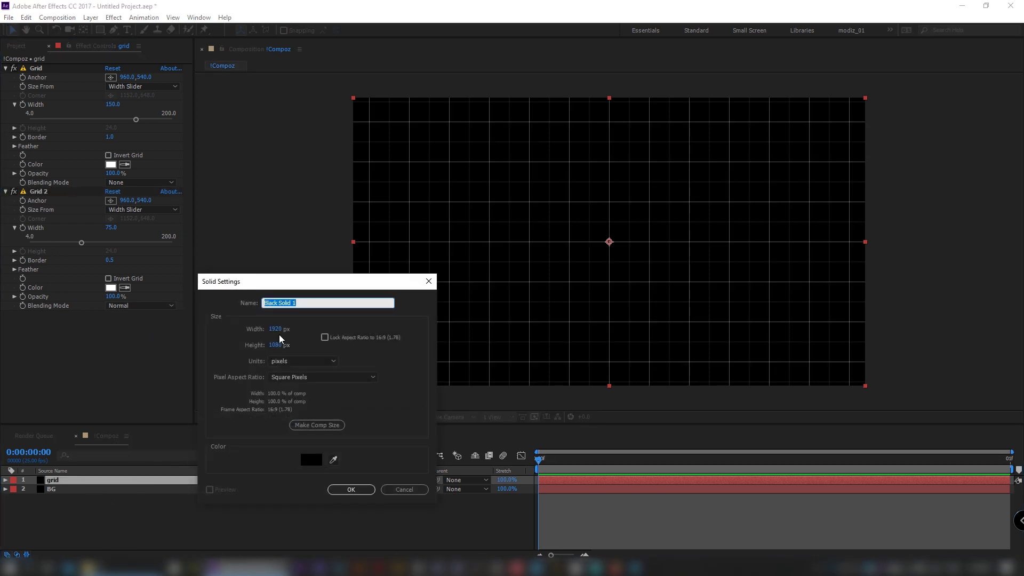
{"action": "type", "text": "dots"}
{"action": "left_click", "coordinate": [283, 329]}
{"action": "type", "text": "6"}
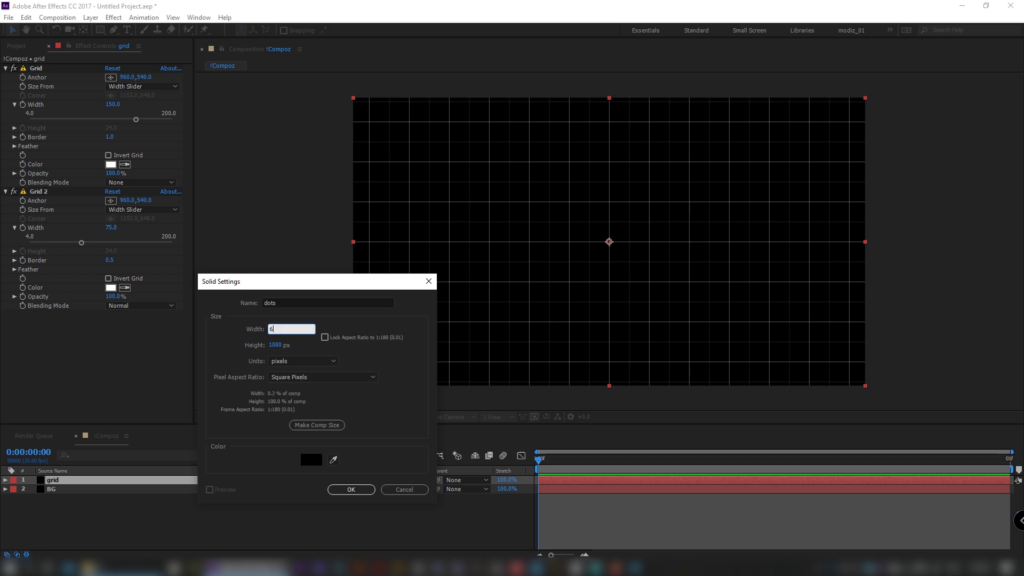
{"action": "type", "text": "00"}
{"action": "key", "text": "Tab"}
{"action": "type", "text": "400"}
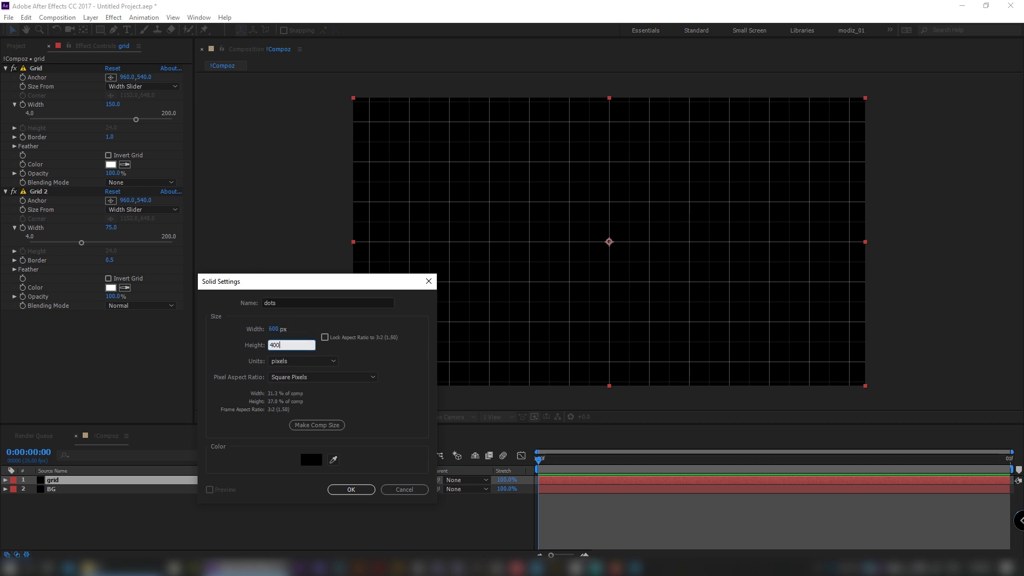
{"action": "left_click", "coordinate": [319, 460]}
{"action": "type", "text": "ffffff"}
{"action": "left_click", "coordinate": [553, 287]}
{"action": "left_click", "coordinate": [351, 489]}
Apply CC Ball Action to the dots layer with Grid Spacing 25 and Ball Size 5.
{"action": "key", "text": "ctrl+space"}
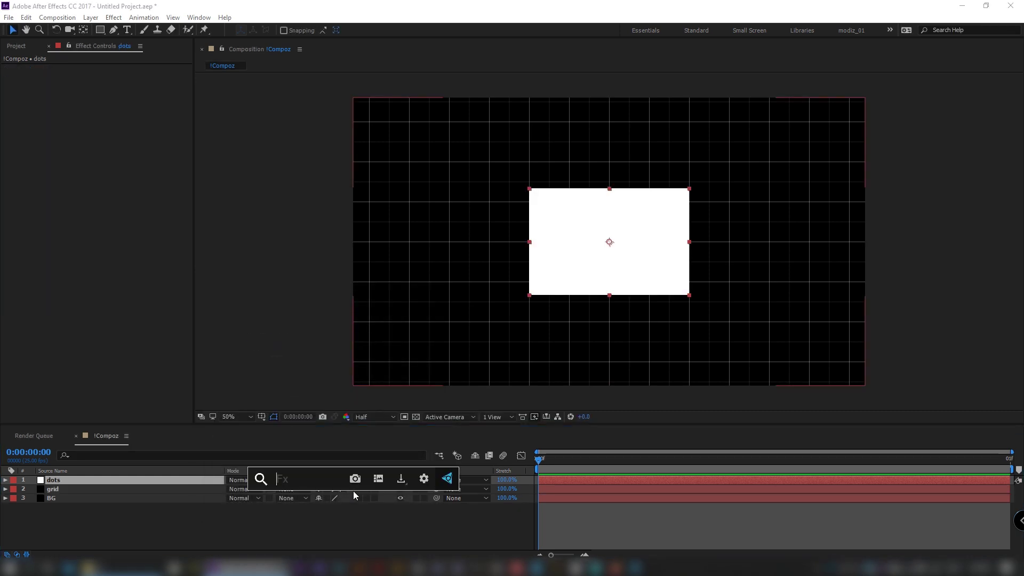
{"action": "type", "text": "ball"}
{"action": "key", "text": "Return"}
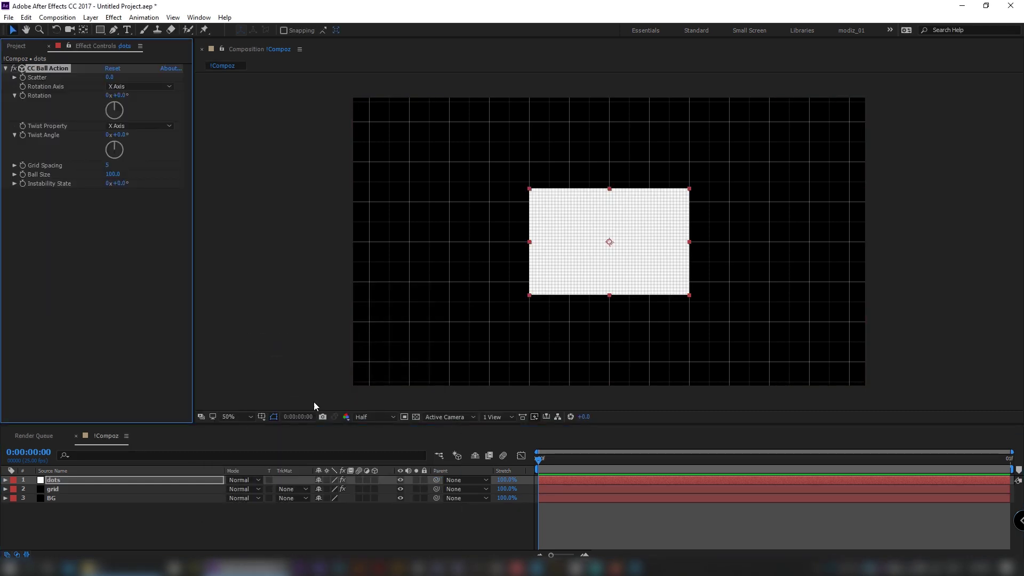
{"action": "left_click", "coordinate": [108, 166]}
{"action": "key", "text": "Return"}
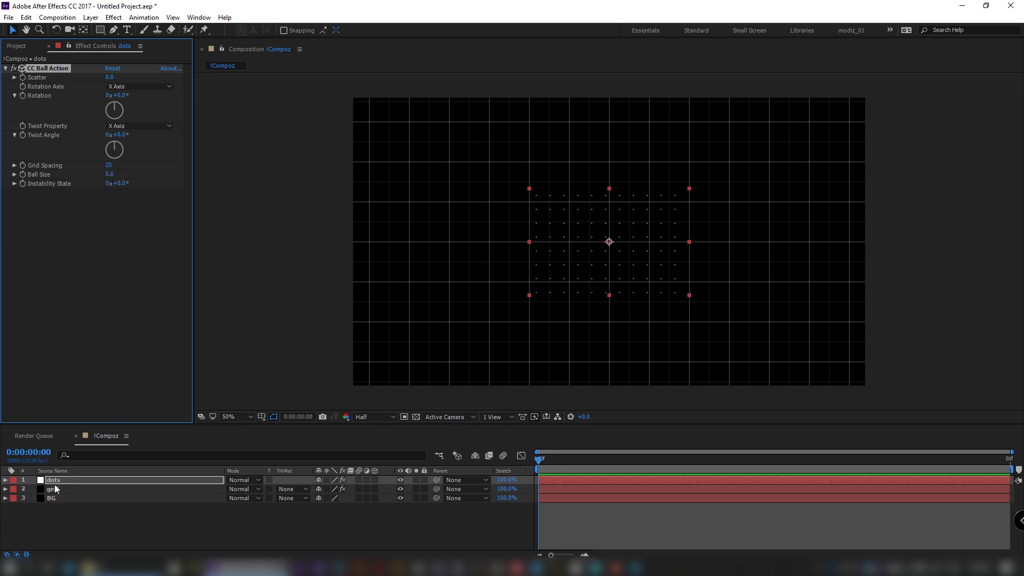
Create a black comp-sized solid layer named vignette above the dots layer.
{"action": "key", "text": "ctrl+y"}
{"action": "left_click", "coordinate": [312, 460]}
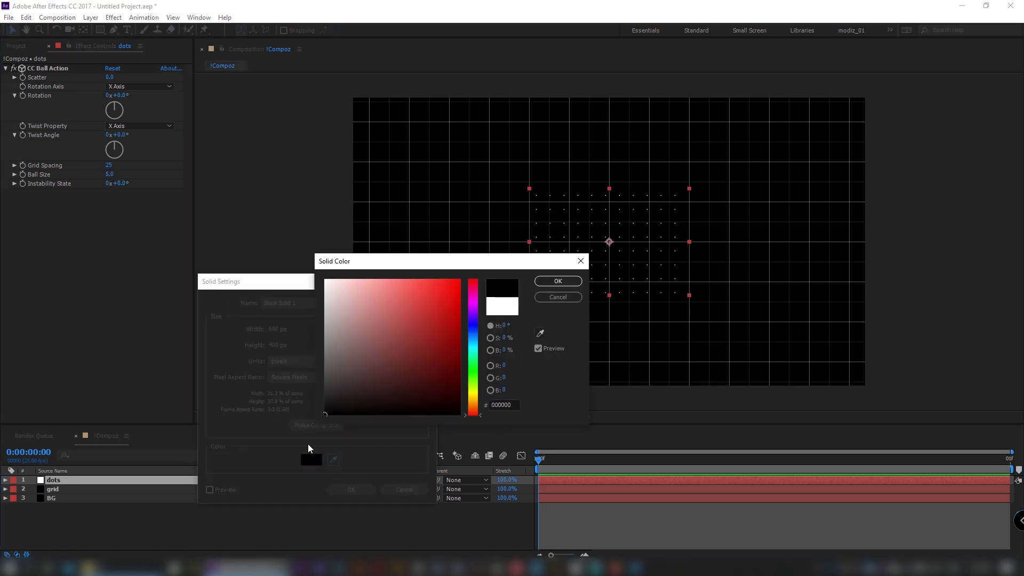
{"action": "key", "text": "Return"}
{"action": "type", "text": "vign"}
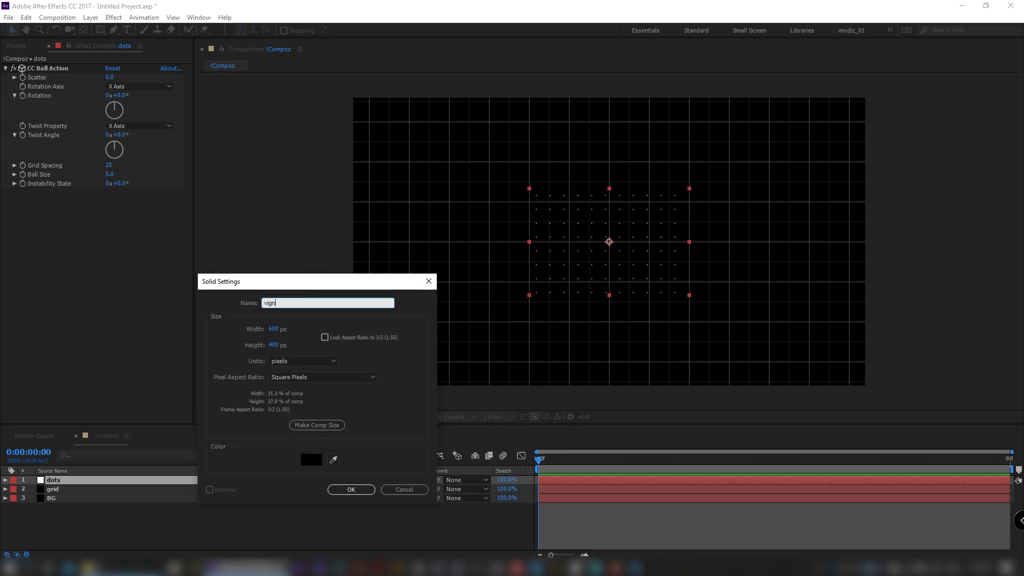
{"action": "type", "text": "ette"}
{"action": "left_click", "coordinate": [352, 490]}
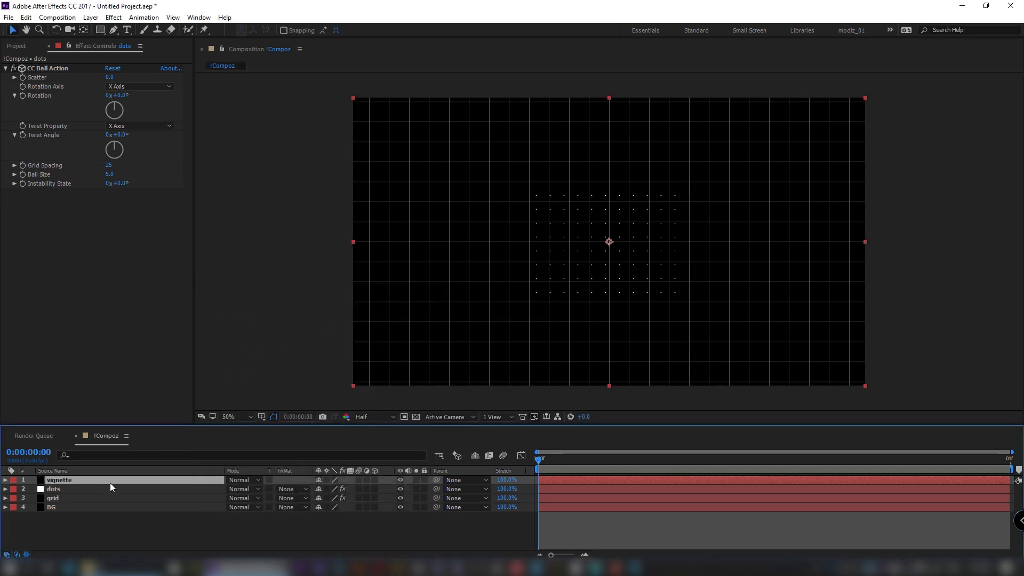
Add an elliptical mask spanning the whole vignette layer and invert it.
{"action": "left_click", "coordinate": [100, 31]}
{"action": "left_click_drag", "start_coordinate": [100, 31], "coordinate": [137, 53]}
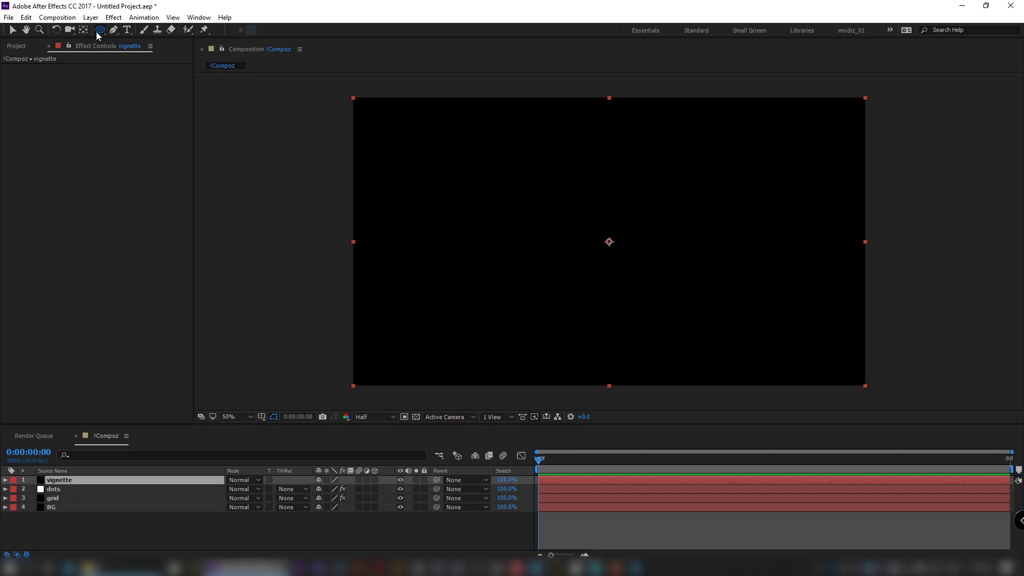
{"action": "double_click", "coordinate": [100, 30]}
{"action": "key", "text": "v"}
{"action": "left_click", "coordinate": [24, 498]}
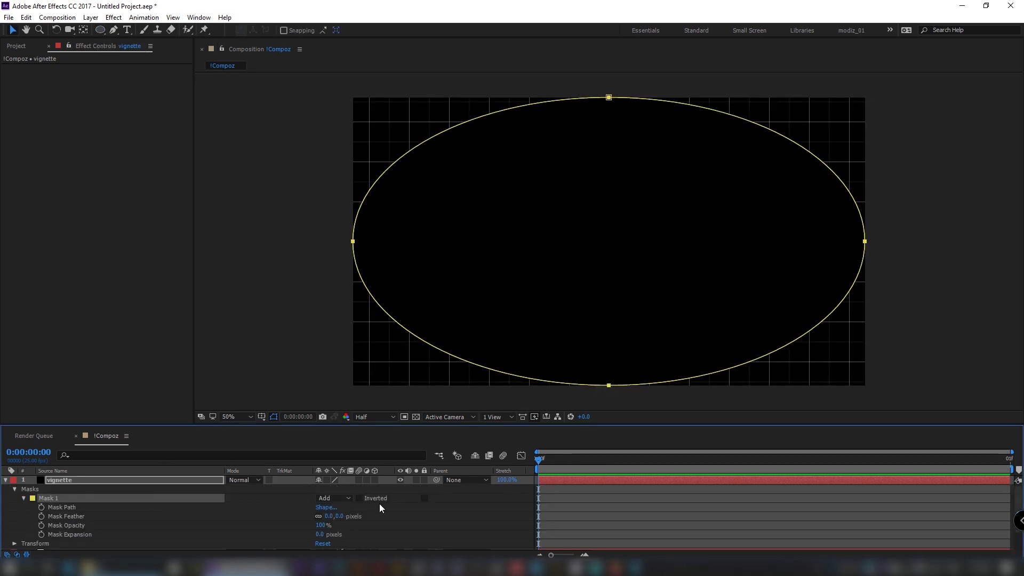
{"action": "left_click", "coordinate": [359, 499]}
Set the vignette mask's feather to 350 pixels and its expansion to -200 pixels.
{"action": "left_click", "coordinate": [340, 516]}
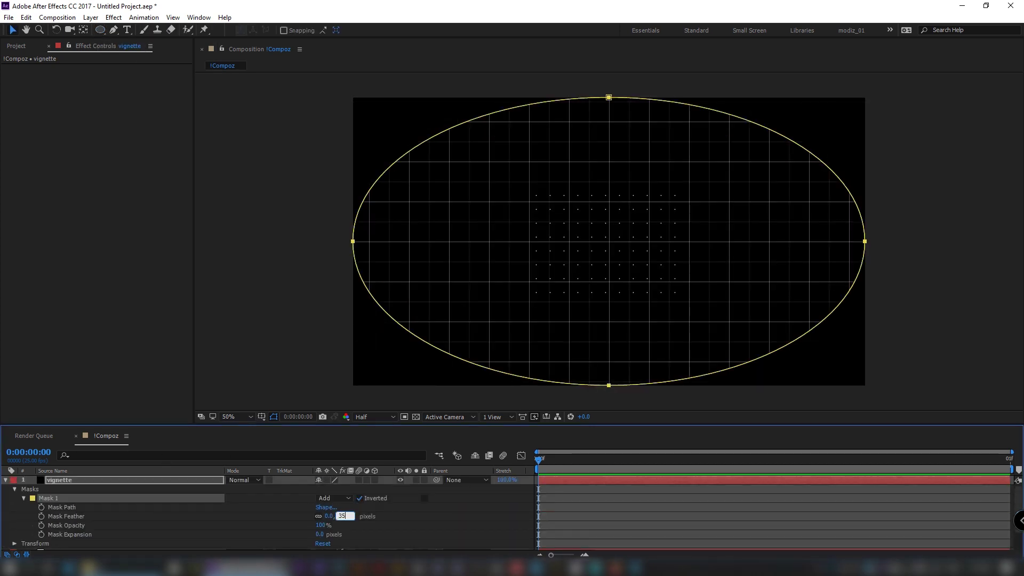
{"action": "type", "text": "350"}
{"action": "key", "text": "Return"}
{"action": "scroll", "coordinate": [350, 525], "scroll_direction": "down", "scroll_amount": 2}
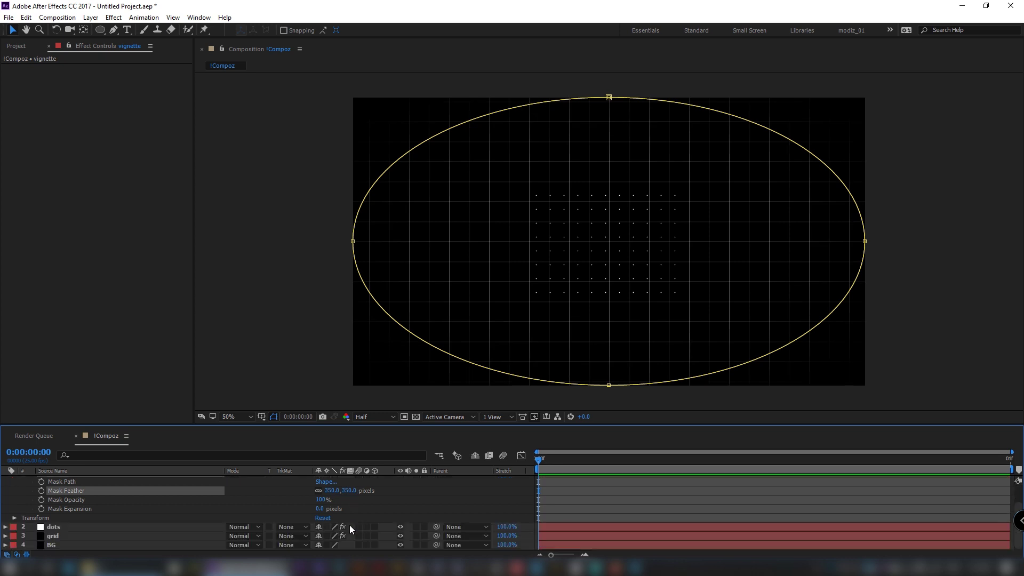
{"action": "left_click", "coordinate": [319, 509]}
{"action": "type", "text": "-20"}
{"action": "key", "text": "Return"}
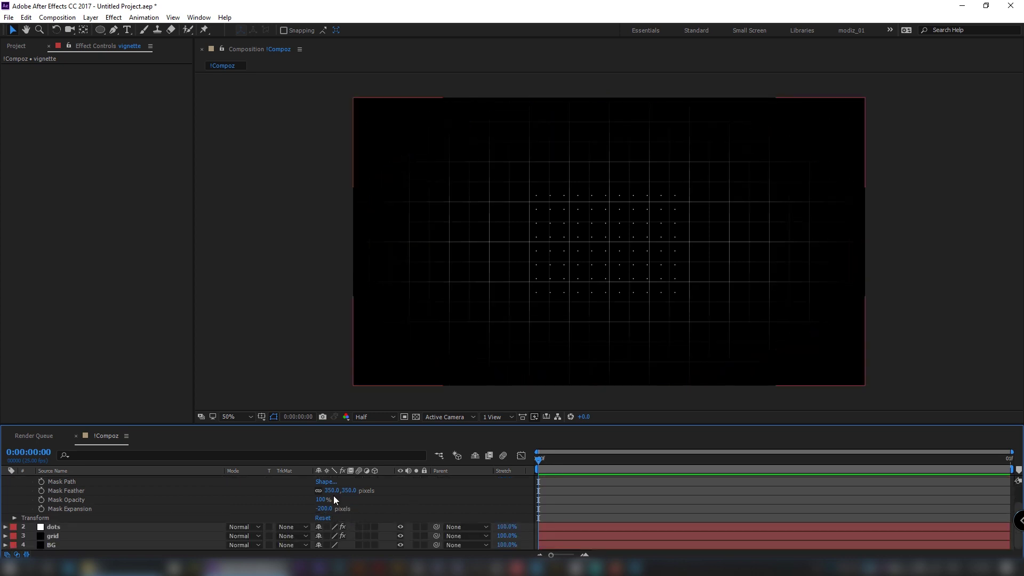
{"action": "scroll", "coordinate": [93, 480], "scroll_direction": "up", "scroll_amount": 3}
{"action": "left_click", "coordinate": [5, 480]}
Pre-compose the vignette, dots and grid layers into grid_precomp with all attributes moved into the new composition.
{"action": "left_click", "coordinate": [61, 498], "text": "shift"}
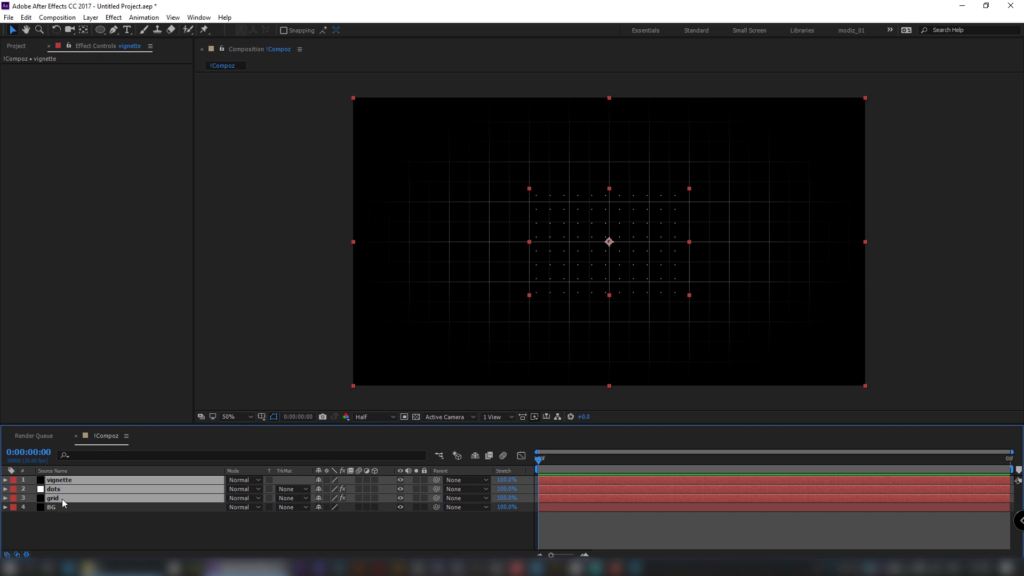
{"action": "key", "text": "ctrl+shift+c"}
{"action": "type", "text": "grid_precomp"}
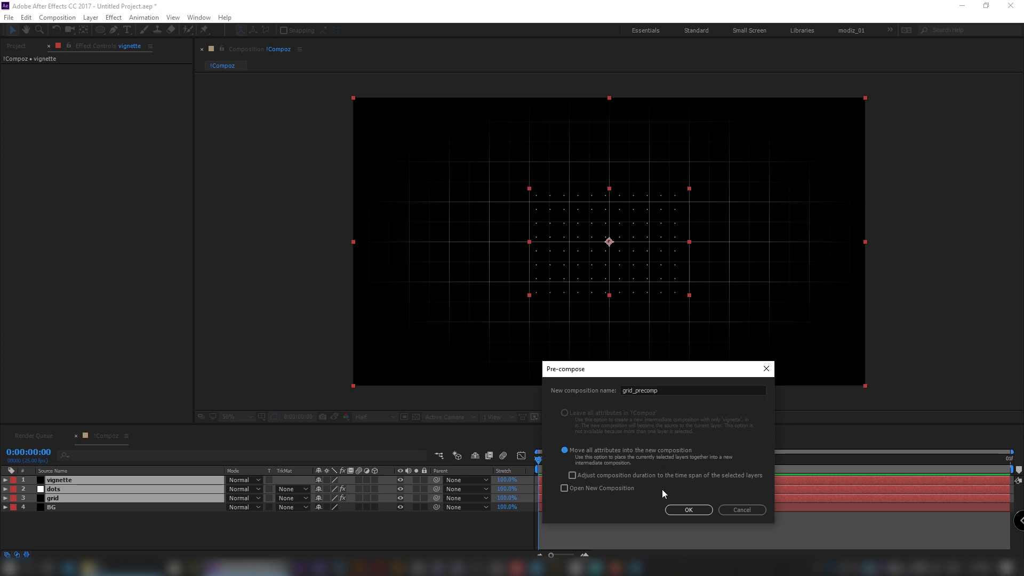
{"action": "left_click", "coordinate": [686, 509]}
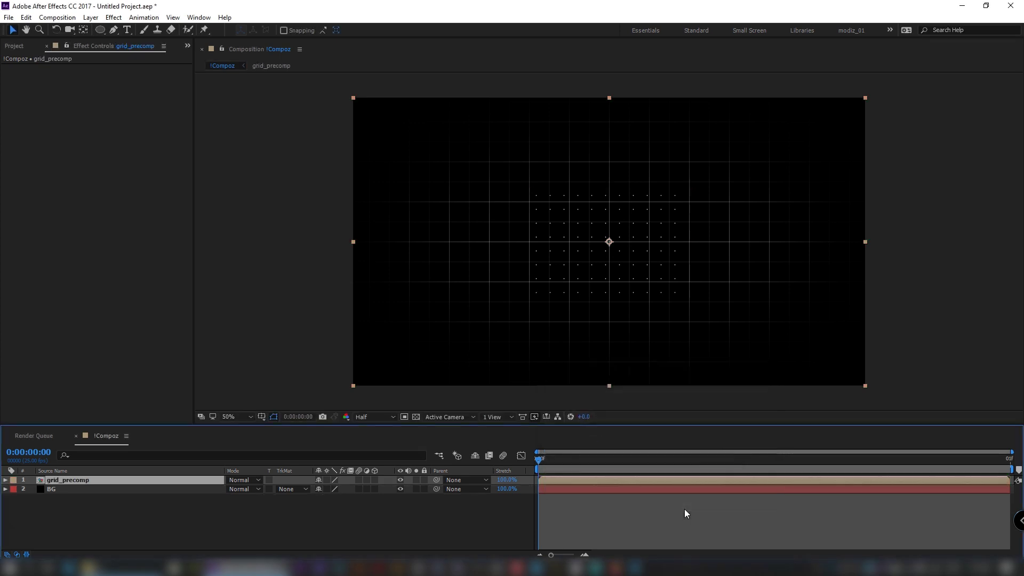
{"action": "key", "text": "F2"}
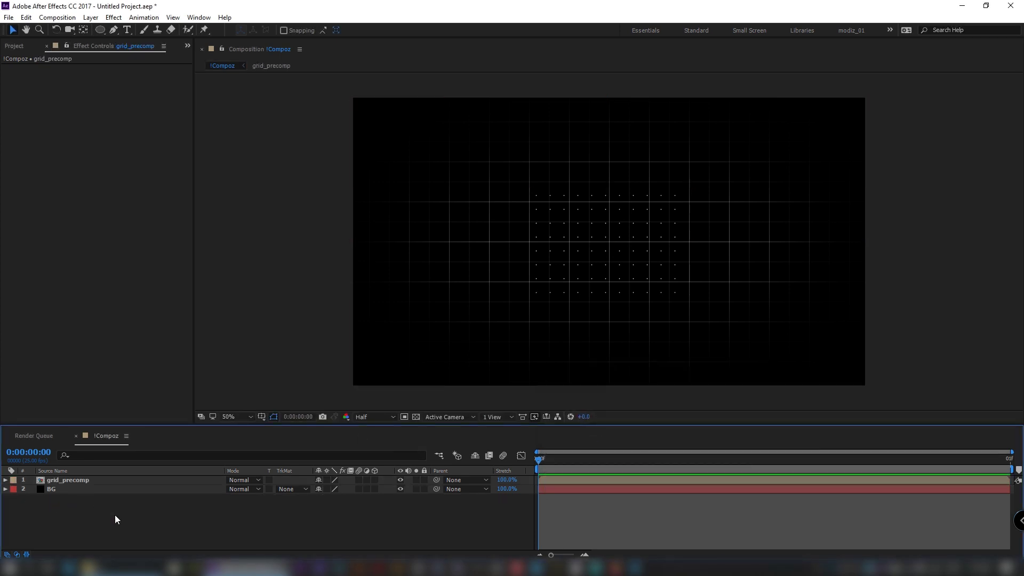
Create a black 1920 x 1080 px solid layer named ramp above grid_precomp.
{"action": "key", "text": "ctrl+y"}
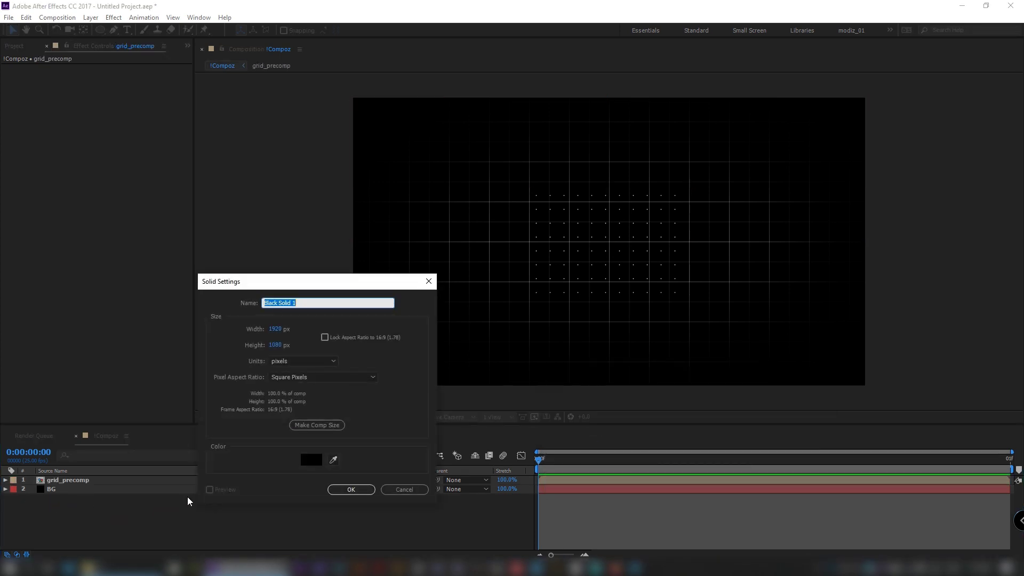
{"action": "type", "text": "ramp"}
{"action": "key", "text": "Return"}
Apply the Gradient Ramp effect to the ramp layer.
{"action": "key", "text": "ctrl+space"}
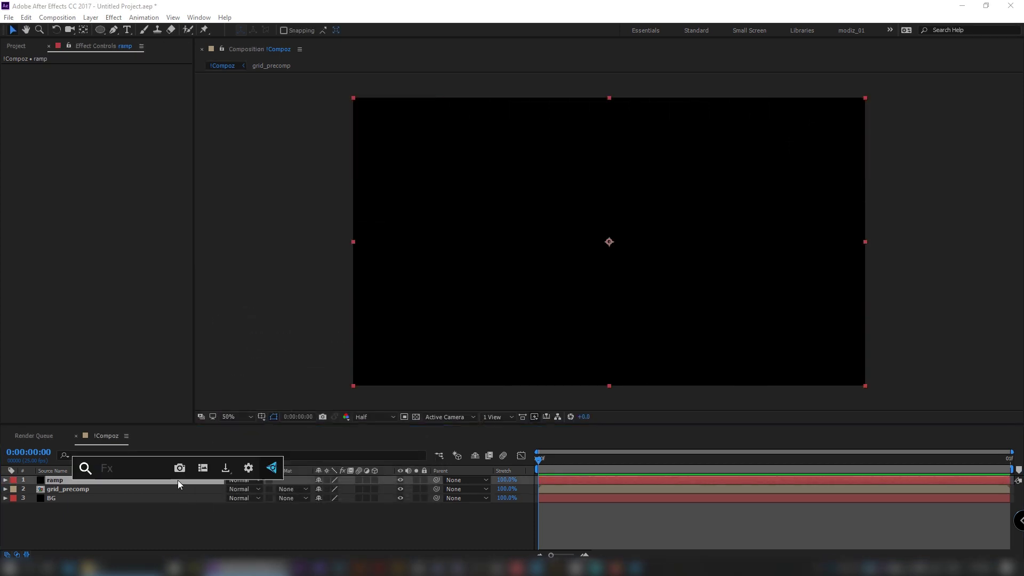
{"action": "type", "text": "fra"}
{"action": "key", "text": "BackSpace"}
{"action": "key", "text": "BackSpace"}
{"action": "key", "text": "BackSpace"}
{"action": "type", "text": "gradien"}
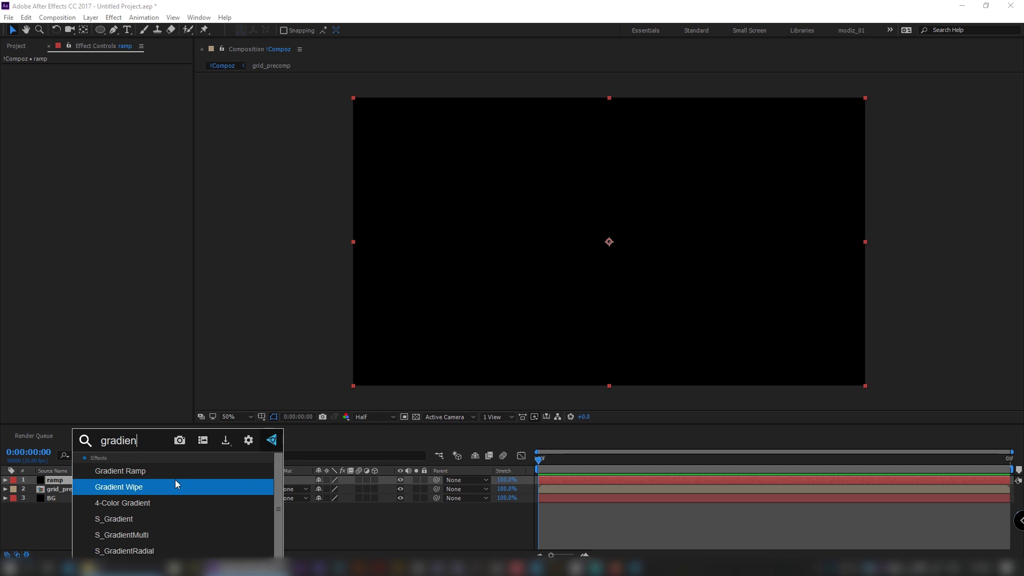
{"action": "key", "text": "Return"}
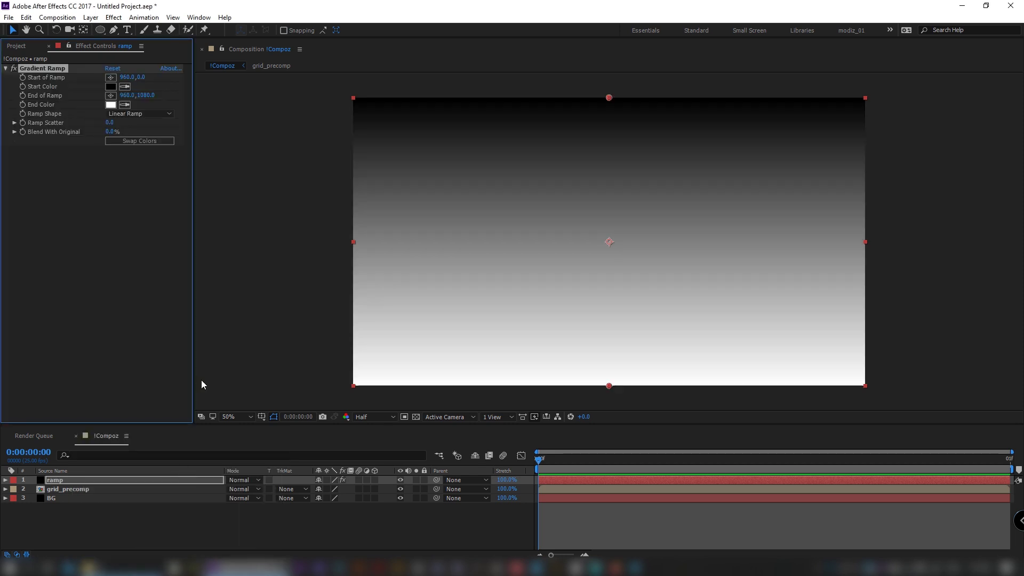
Set the Gradient Ramp's Start of Ramp to 2048, 1160.
{"action": "left_click", "coordinate": [127, 77]}
{"action": "type", "text": "2048"}
{"action": "key", "text": "Tab"}
{"action": "type", "text": "1160"}
{"action": "key", "text": "Return"}
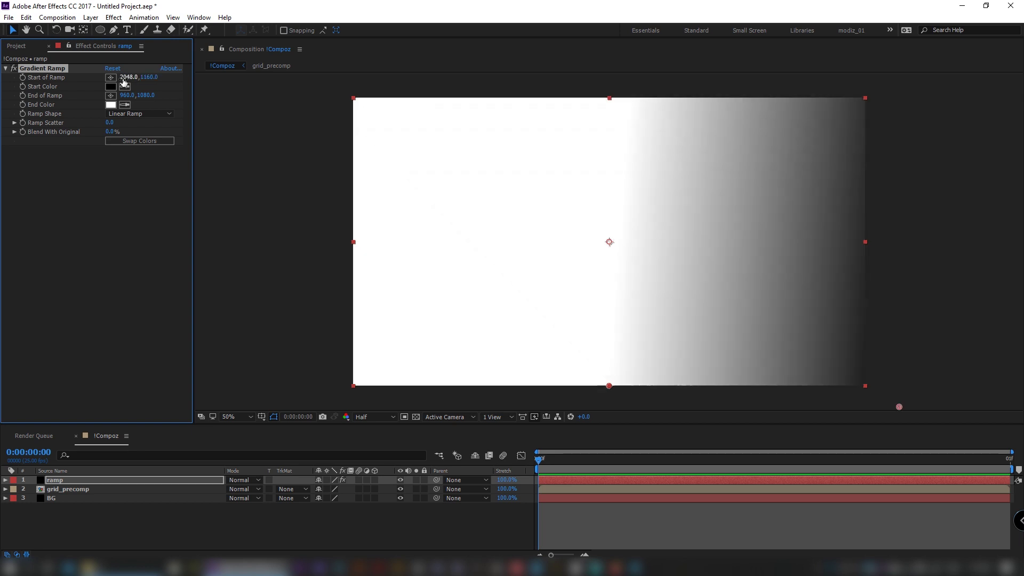
Set the Gradient Ramp's Start Color to hue 11, saturation 42% and brightness 8%.
{"action": "left_click", "coordinate": [110, 86]}
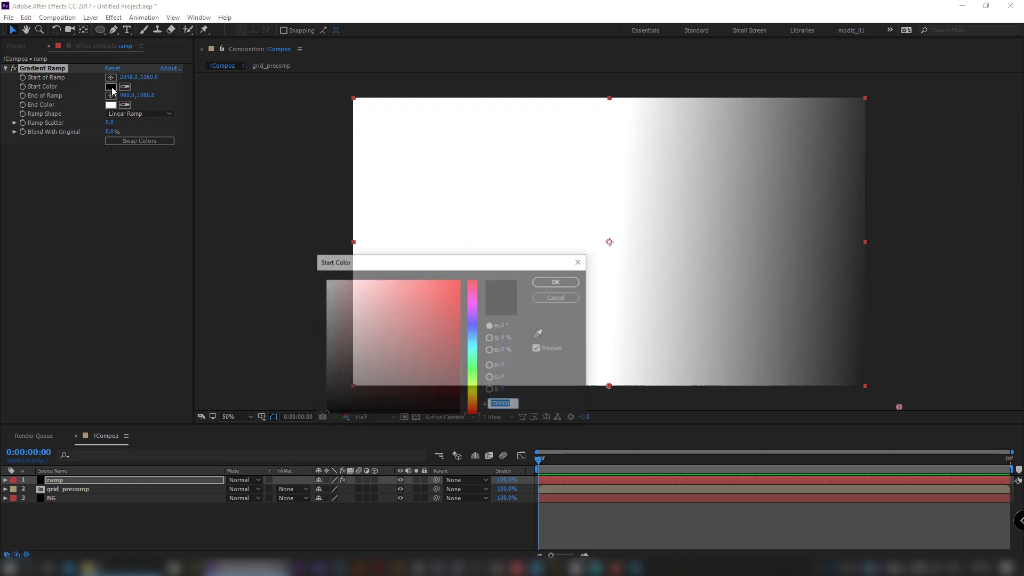
{"action": "left_click", "coordinate": [508, 325]}
{"action": "type", "text": "11"}
{"action": "key", "text": "Tab"}
{"action": "type", "text": "42"}
{"action": "key", "text": "Tab"}
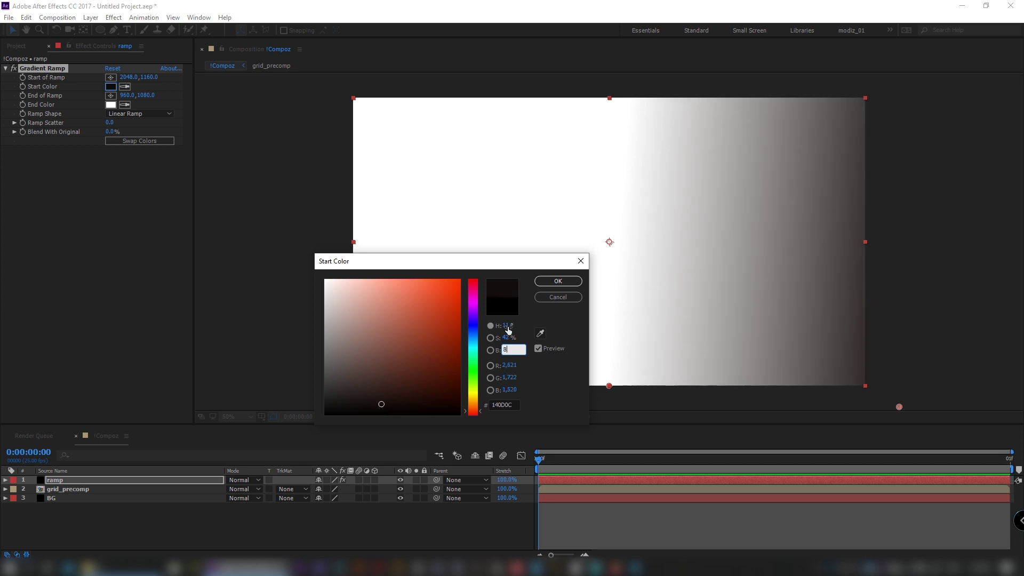
{"action": "type", "text": "8"}
{"action": "left_click", "coordinate": [546, 283]}
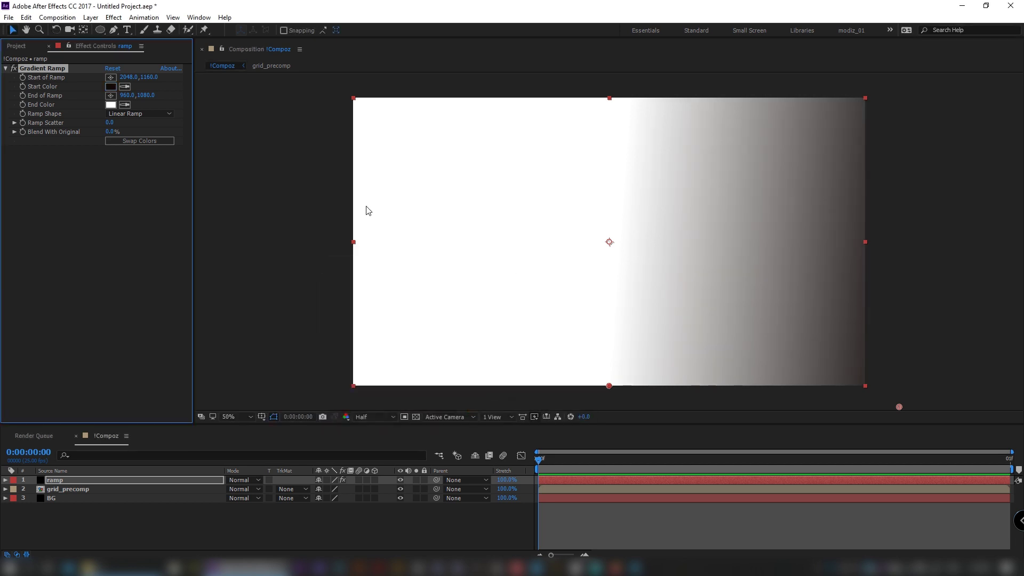
Set the Gradient Ramp's End of Ramp to -408, -344.
{"action": "left_click", "coordinate": [127, 96]}
{"action": "type", "text": "-408"}
{"action": "key", "text": "Tab"}
{"action": "type", "text": "-34"}
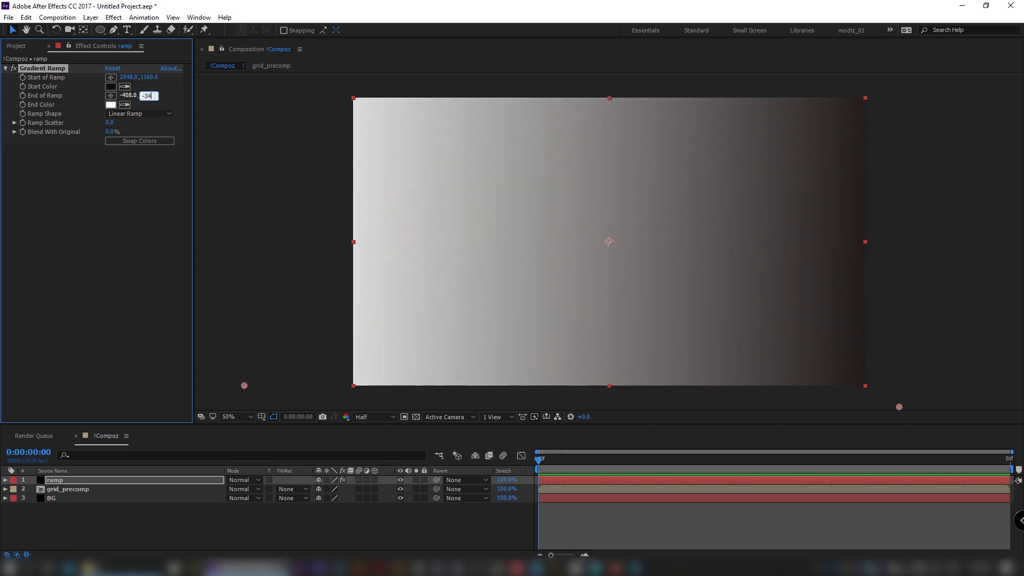
{"action": "type", "text": "4"}
{"action": "key", "text": "Return"}
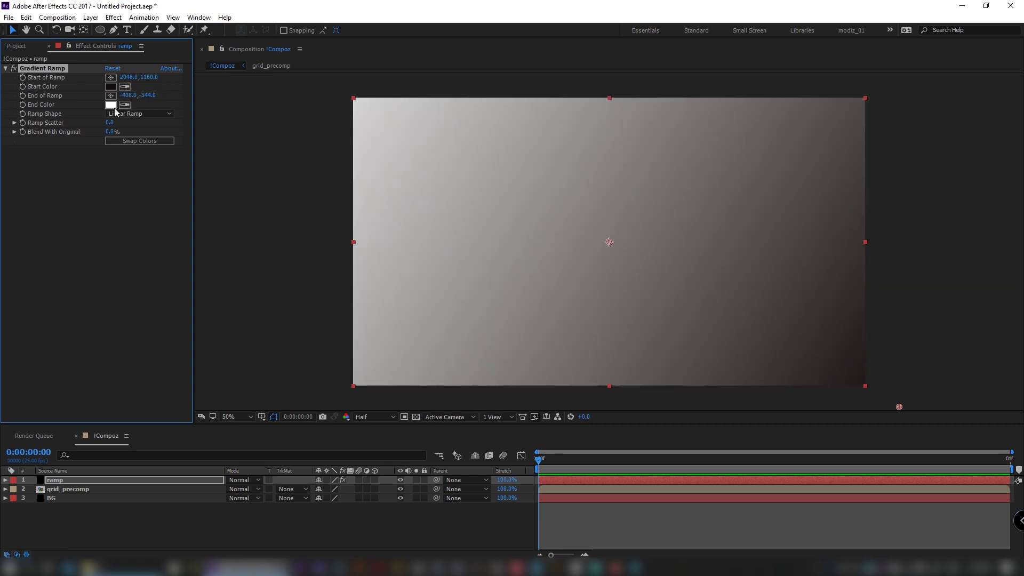
Set the Gradient Ramp's End Color to hue 11, saturation 49% and brightness 44%.
{"action": "left_click", "coordinate": [111, 105]}
{"action": "left_click", "coordinate": [504, 327]}
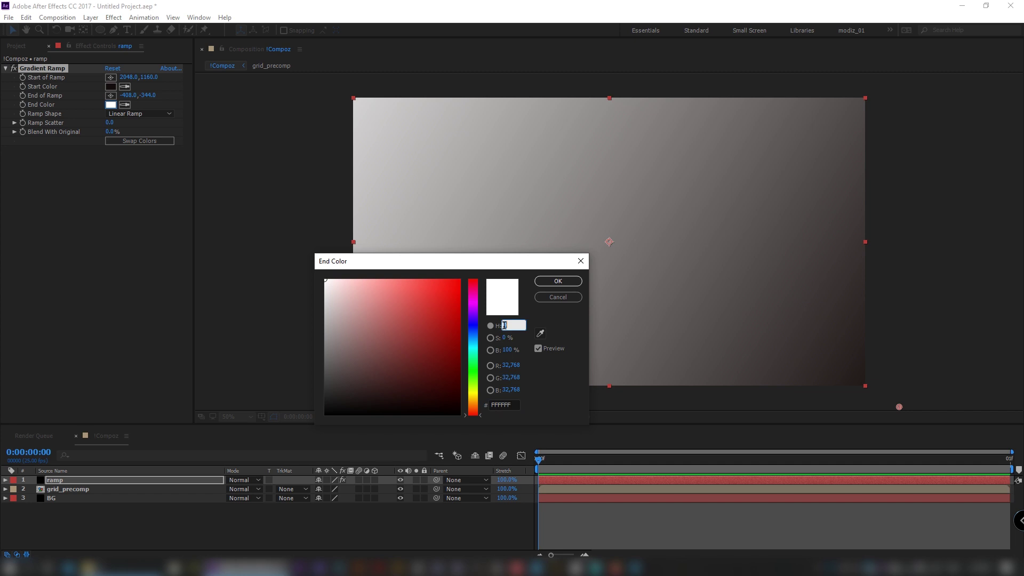
{"action": "type", "text": "11"}
{"action": "key", "text": "Tab"}
{"action": "type", "text": "49"}
{"action": "key", "text": "Tab"}
{"action": "type", "text": "44"}
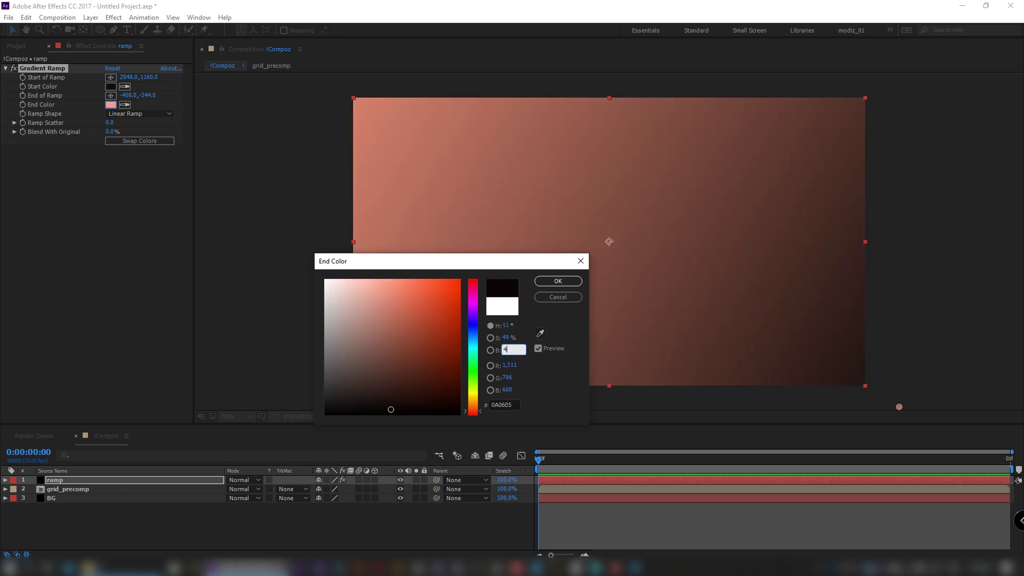
{"action": "left_click", "coordinate": [558, 281]}
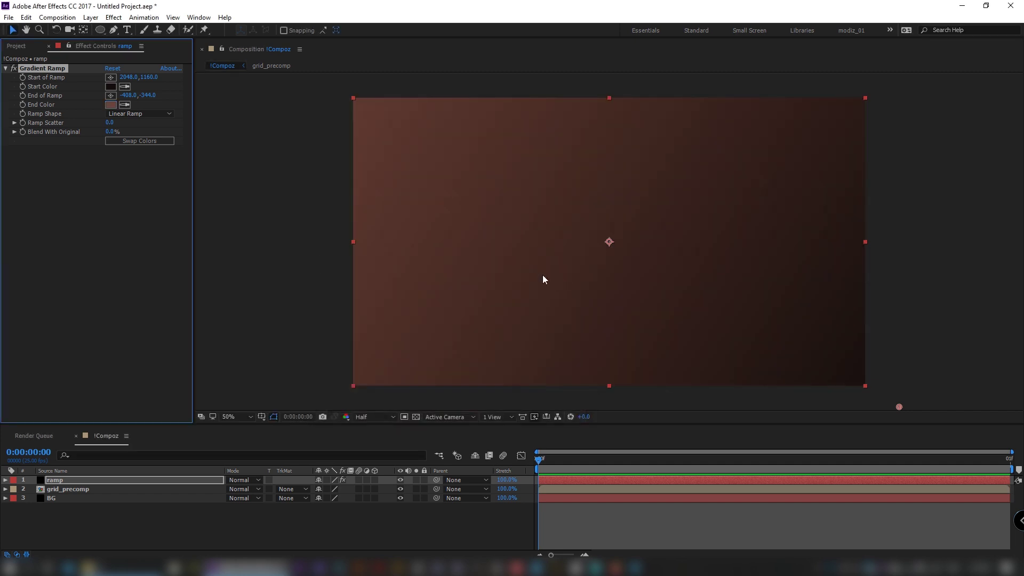
{"action": "left_click", "coordinate": [91, 516]}
Apply the Transform effect to the ramp layer and set its Opacity to 45.
{"action": "left_click", "coordinate": [132, 479]}
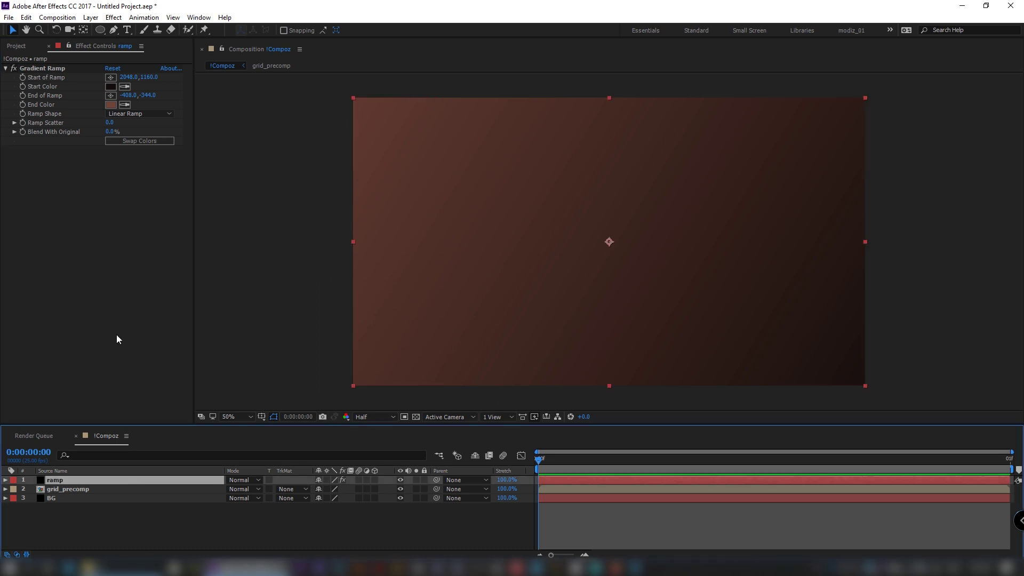
{"action": "key", "text": "ctrl+space"}
{"action": "type", "text": "tra"}
{"action": "left_click", "coordinate": [113, 354]}
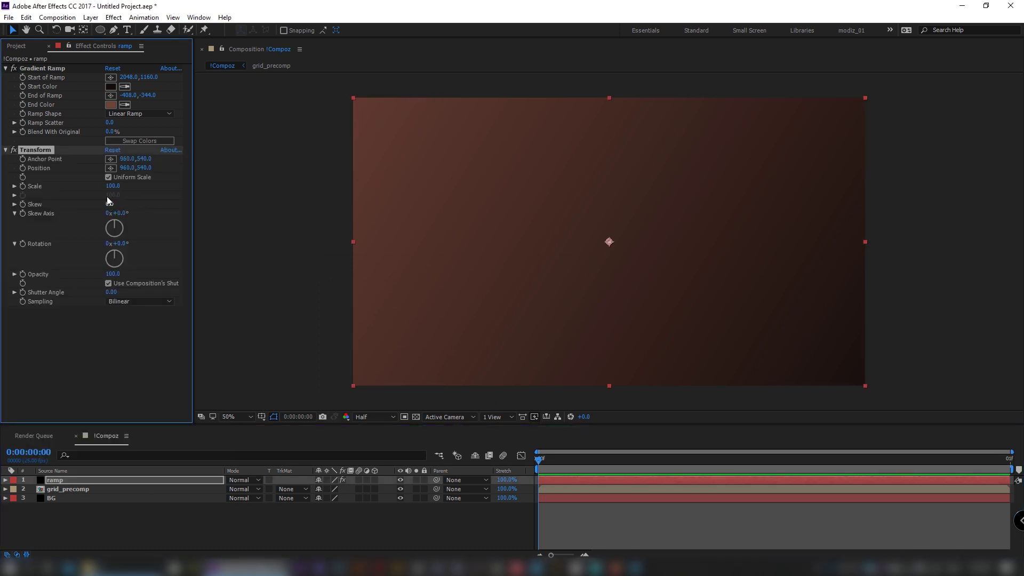
{"action": "left_click", "coordinate": [113, 274]}
{"action": "type", "text": "45"}
{"action": "key", "text": "Return"}
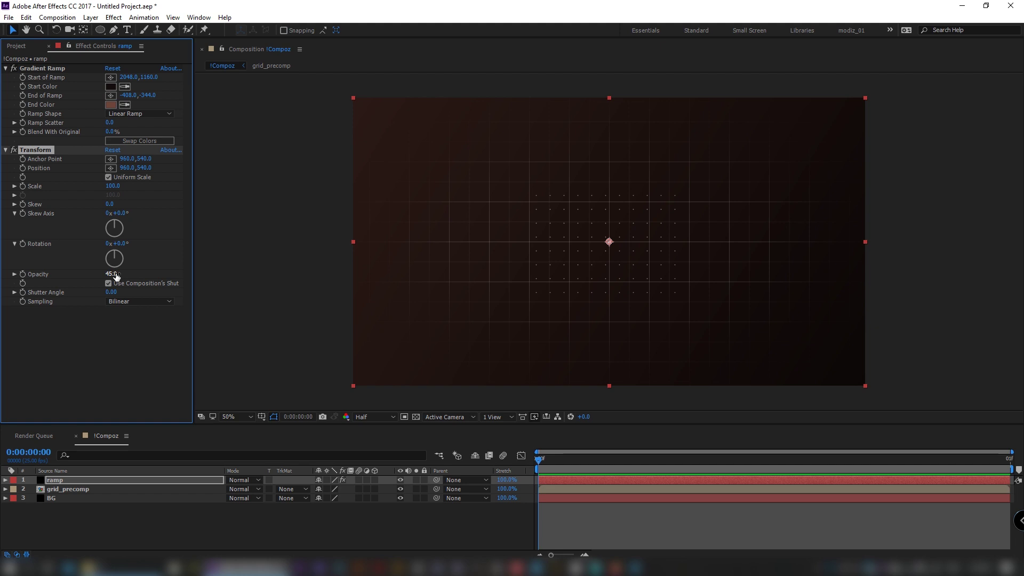
Set the grid_precomp layer's blending mode to Add and its opacity to 10%.
{"action": "left_click", "coordinate": [118, 488]}
{"action": "left_click", "coordinate": [243, 489]}
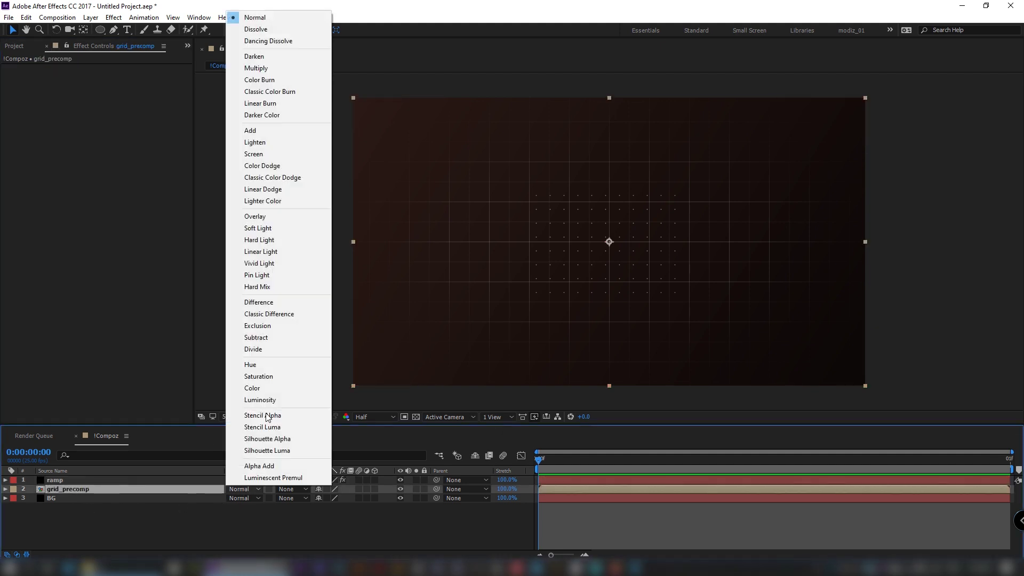
{"action": "left_click", "coordinate": [251, 132]}
{"action": "key", "text": "t"}
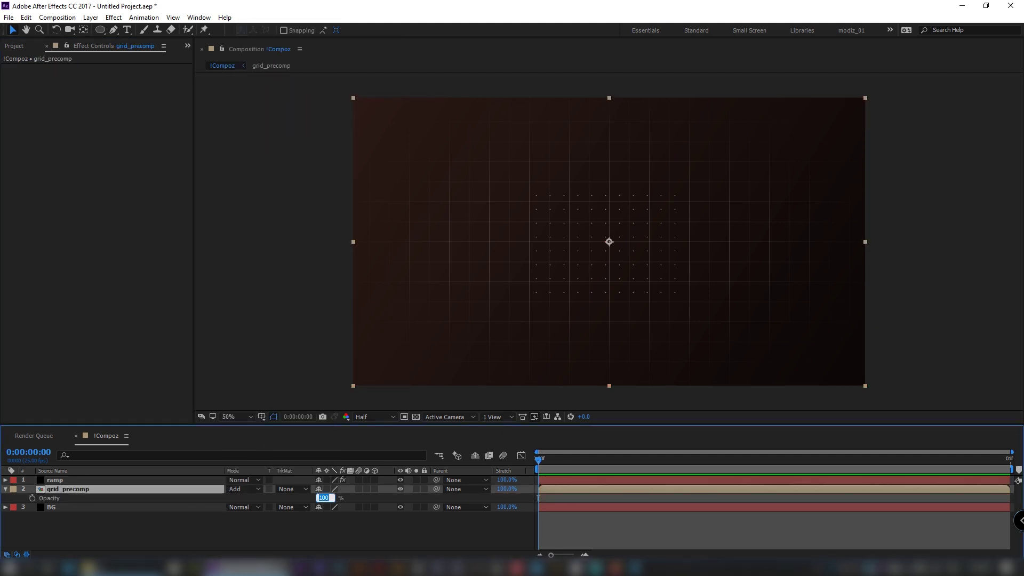
{"action": "left_click_drag", "start_coordinate": [323, 499], "coordinate": [319, 499]}
{"action": "left_click", "coordinate": [18, 499]}
{"action": "left_click", "coordinate": [6, 489]}
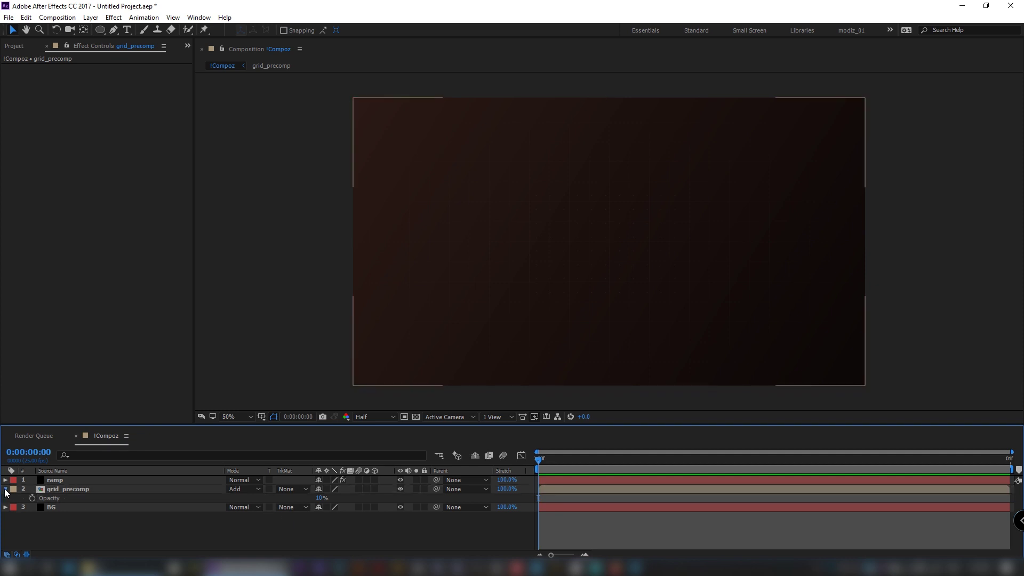
Create a black 1920 x 1080 px solid layer named tao on top of the layer stack.
{"action": "key", "text": "ctrl+y"}
{"action": "type", "text": "ta"}
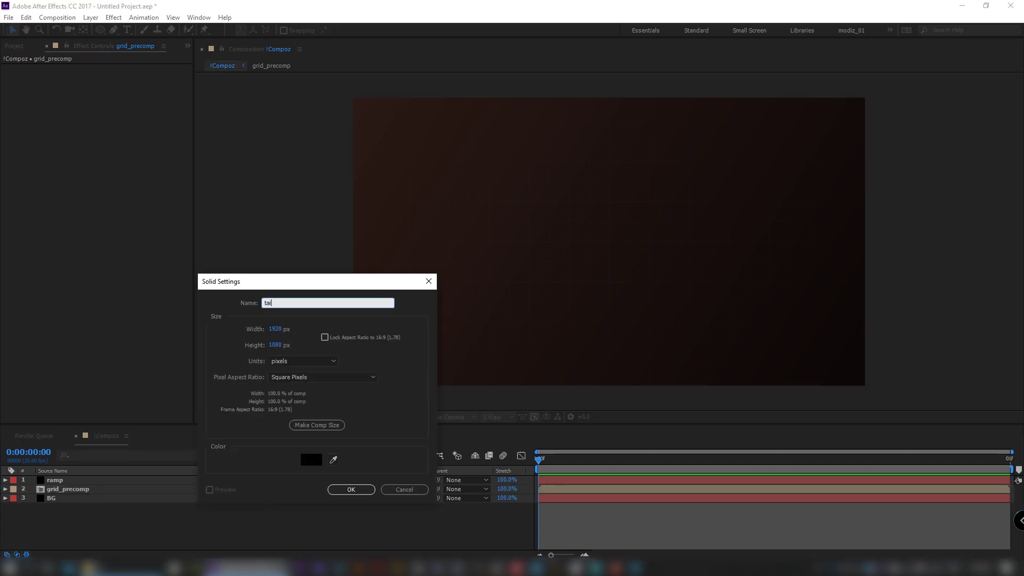
{"action": "type", "text": "o"}
{"action": "key", "text": "Return"}
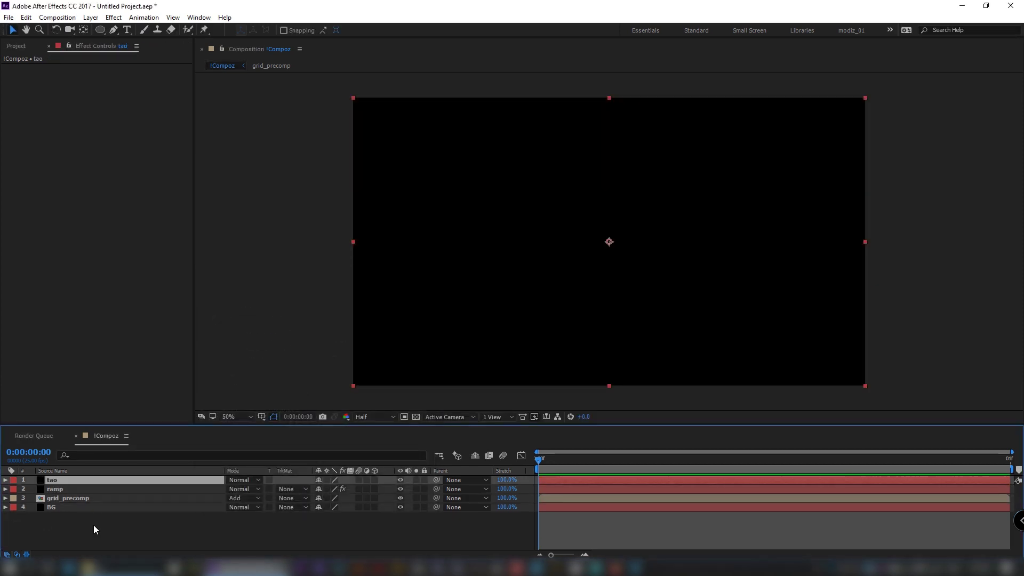
Apply the Tao effect to the tao layer and hide the layer.
{"action": "key", "text": "ctrl+space"}
{"action": "type", "text": "tao"}
{"action": "left_click", "coordinate": [88, 474]}
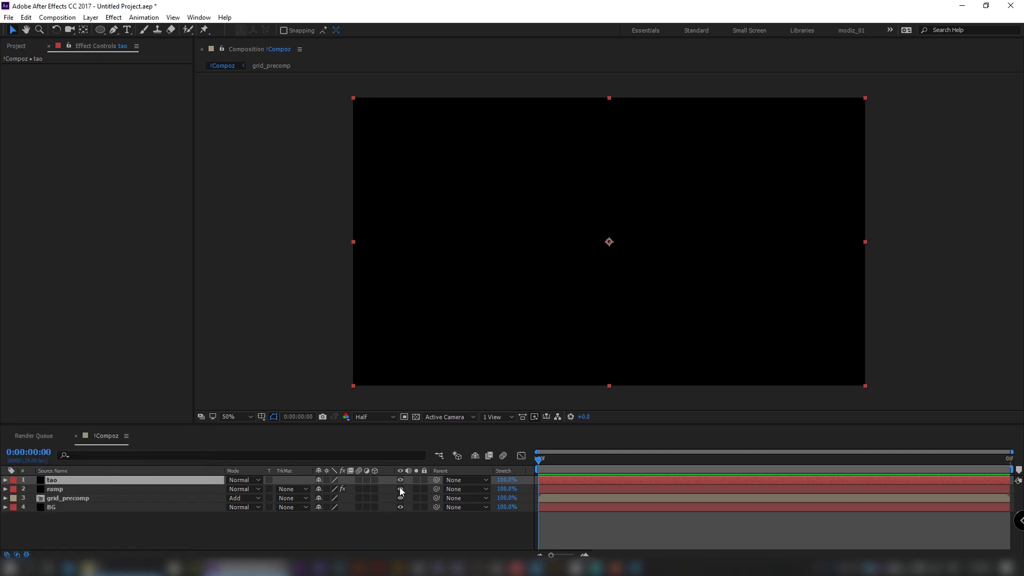
{"action": "left_click", "coordinate": [330, 526]}
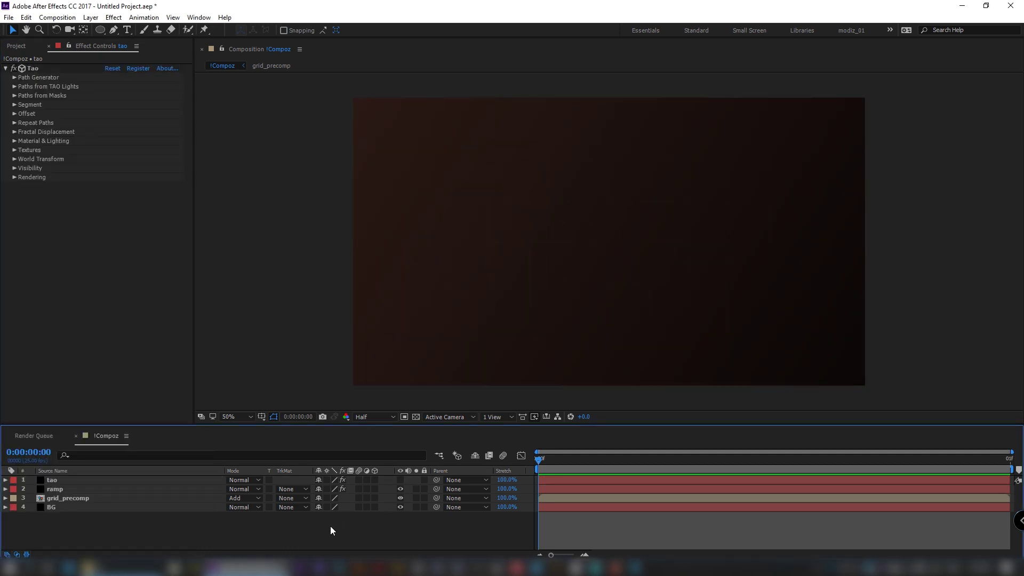
Create a black solid layer named path above the tao layer.
{"action": "key", "text": "ctrl+y"}
{"action": "type", "text": "path"}
{"action": "left_click", "coordinate": [344, 490]}
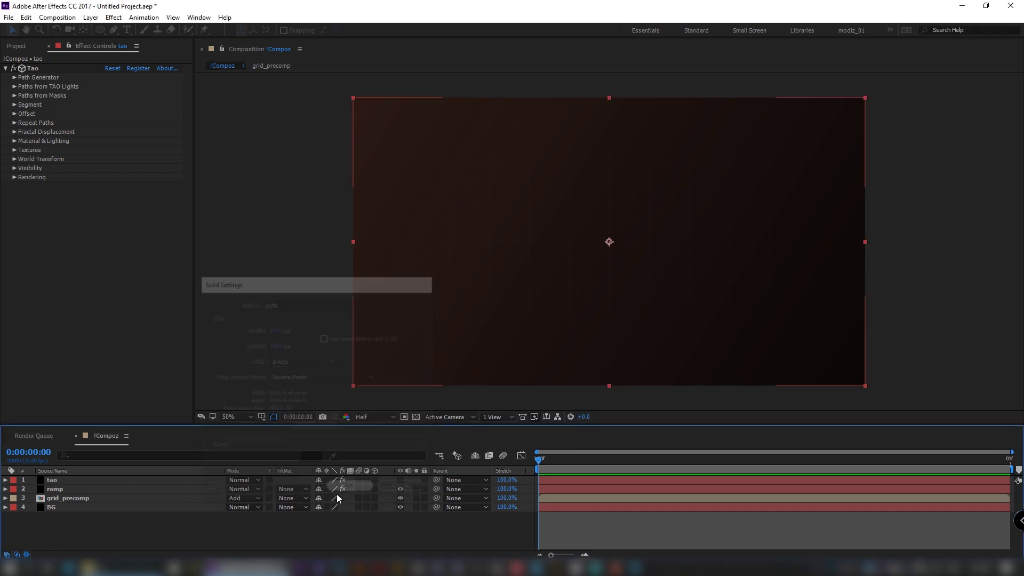
Draw a circular mask on the path layer, centred in the frame and spanning most of its height.
{"action": "left_click", "coordinate": [99, 30]}
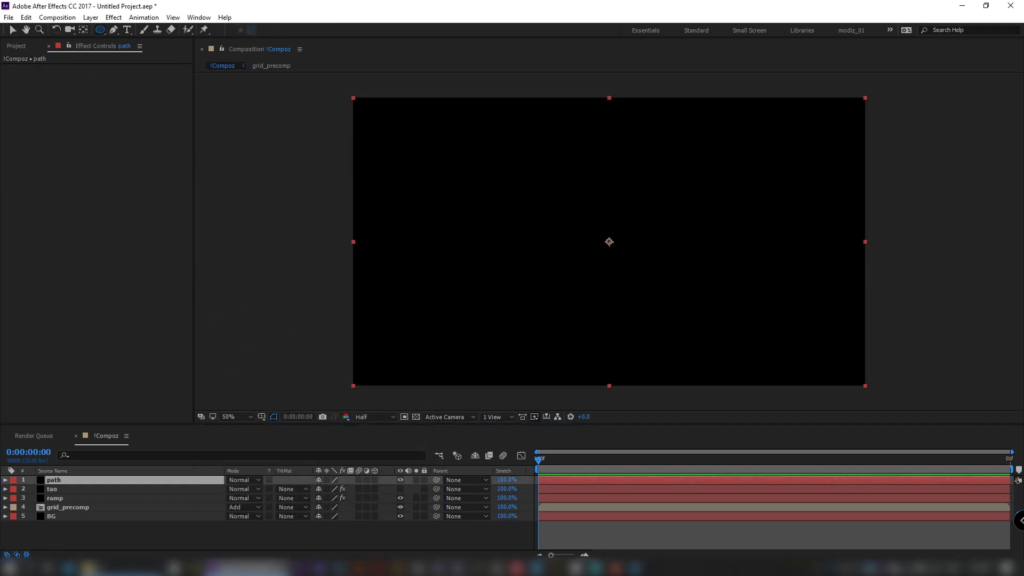
{"action": "left_click_drag", "start_coordinate": [610, 242], "coordinate": [723, 342]}
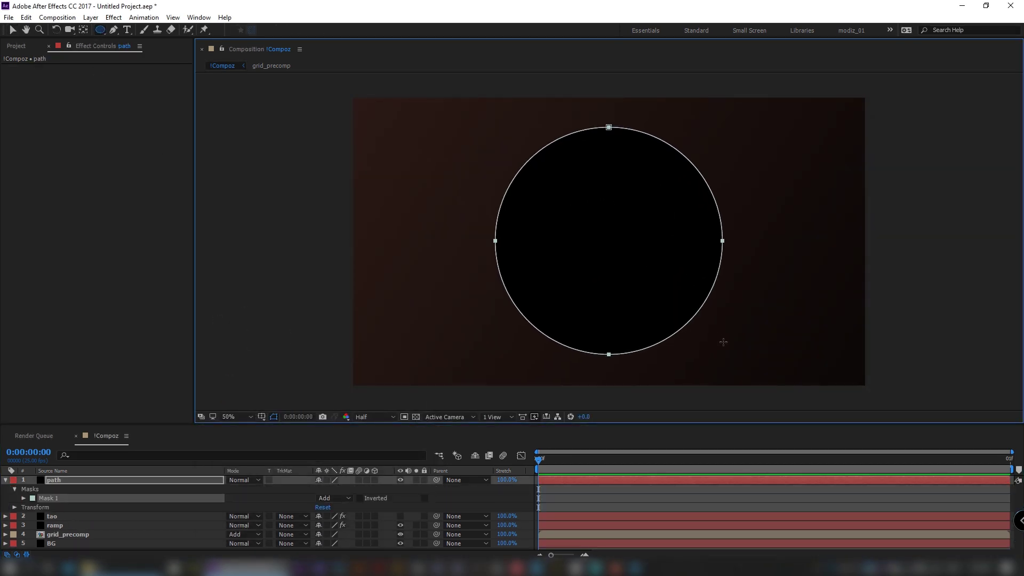
{"action": "key", "text": "v"}
{"action": "left_click", "coordinate": [5, 480]}
{"action": "left_click", "coordinate": [390, 531]}
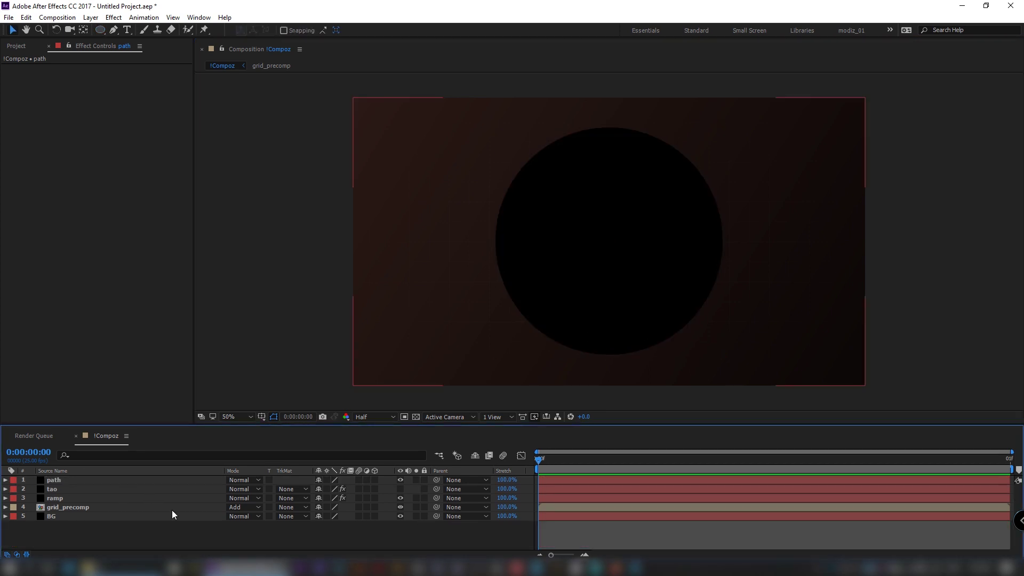
Create a white point light named TAO with 0% intensity and no falloff, and show its light options.
{"action": "key", "text": "ctrl+alt+shift+l"}
{"action": "type", "text": "TAO"}
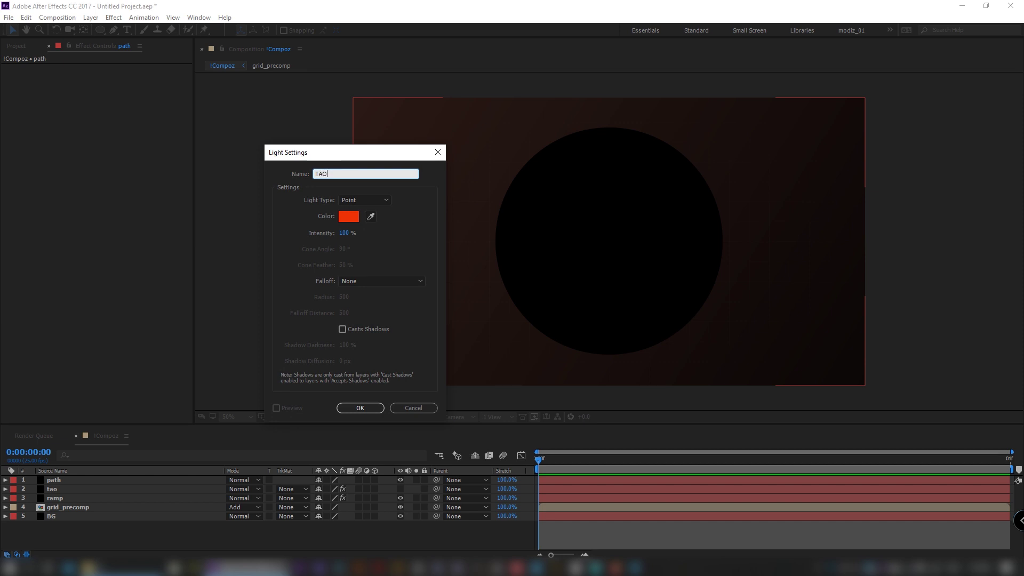
{"action": "left_click", "coordinate": [344, 219]}
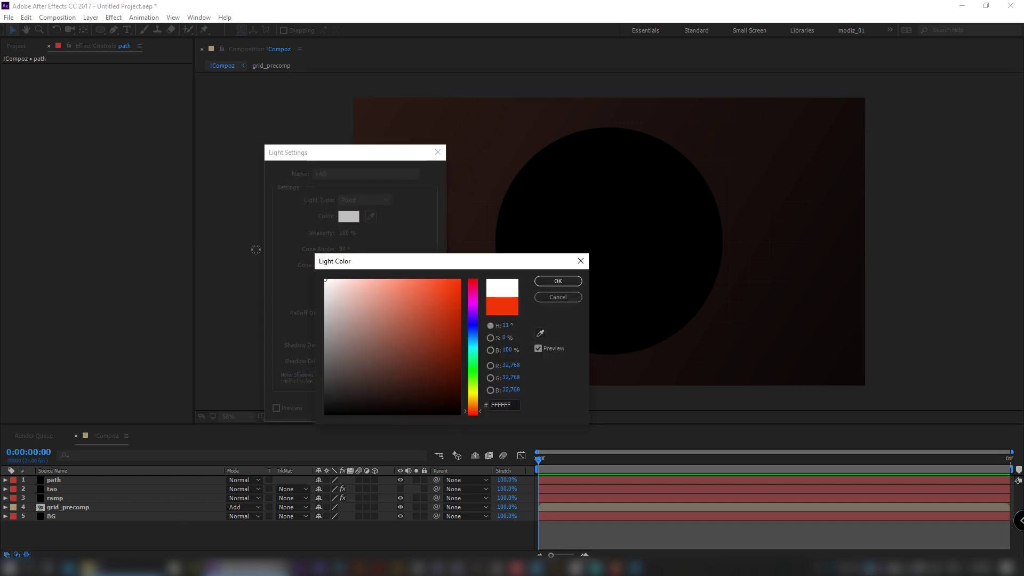
{"action": "left_click", "coordinate": [558, 281]}
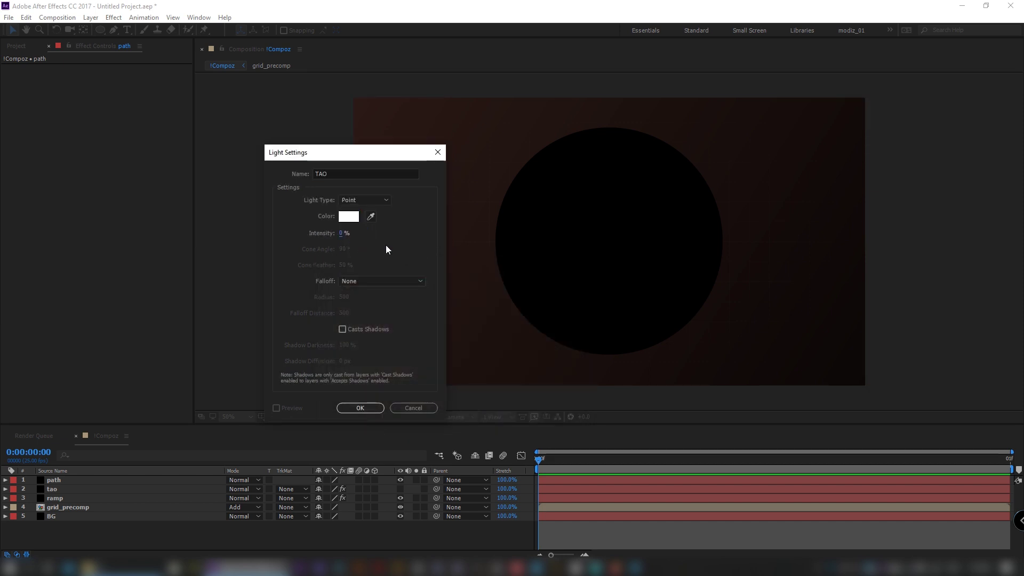
{"action": "left_click", "coordinate": [360, 408]}
{"action": "key", "text": "a"}
{"action": "key", "text": "a"}
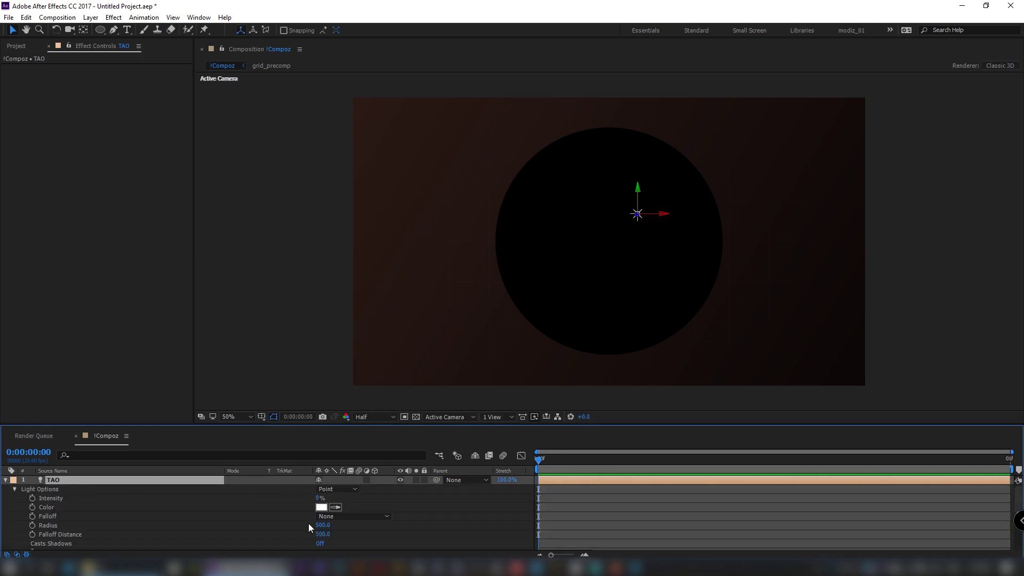
Set the TAO light's radius to 125.
{"action": "left_click", "coordinate": [323, 525]}
{"action": "type", "text": "125"}
{"action": "key", "text": "Return"}
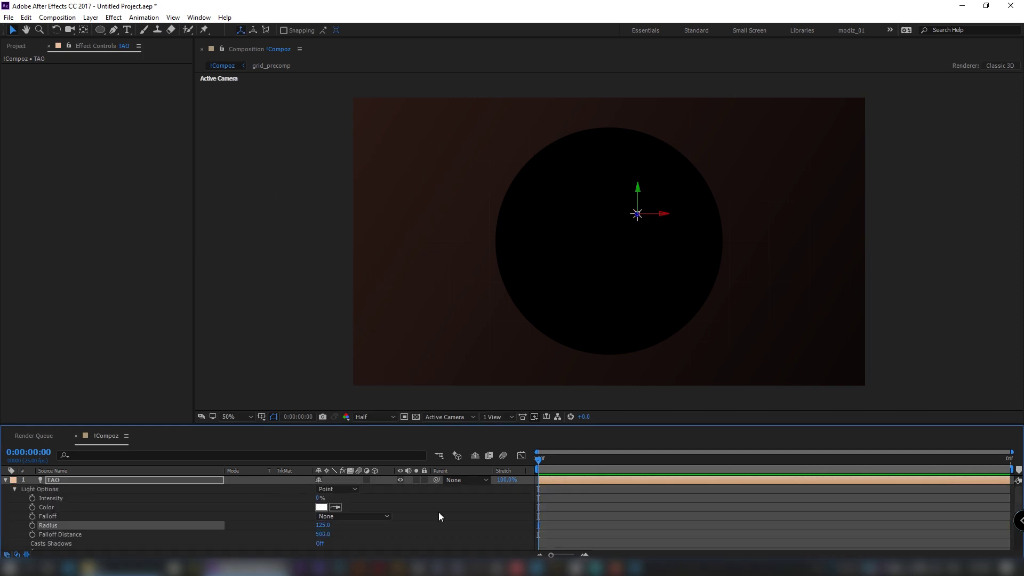
Copy the path layer's circular mask path into the TAO light's Position property, and hide the path layer.
{"action": "key", "text": "p"}
{"action": "left_click", "coordinate": [55, 497]}
{"action": "key", "text": "m"}
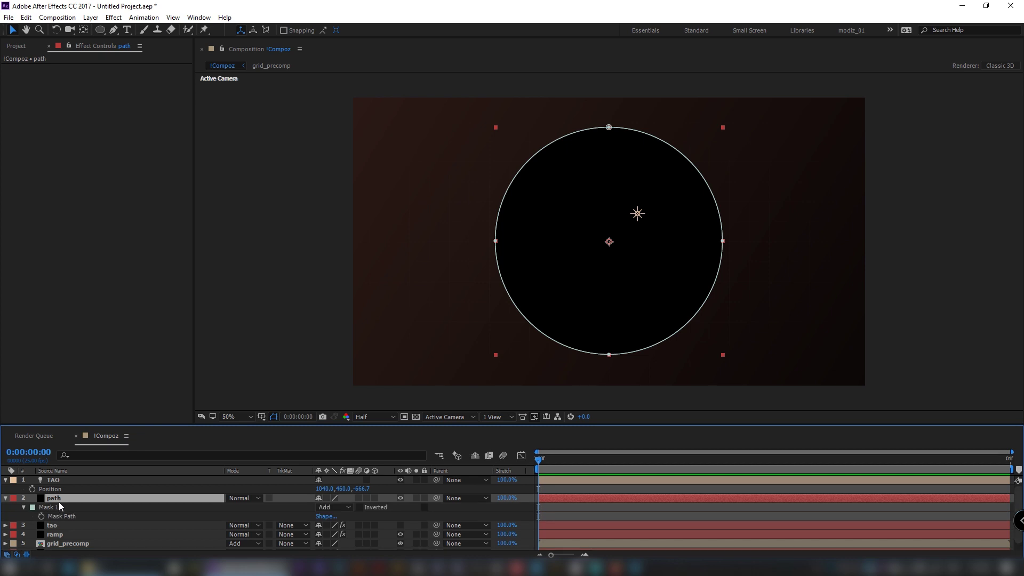
{"action": "left_click", "coordinate": [62, 514]}
{"action": "key", "text": "ctrl+c"}
{"action": "left_click", "coordinate": [53, 490]}
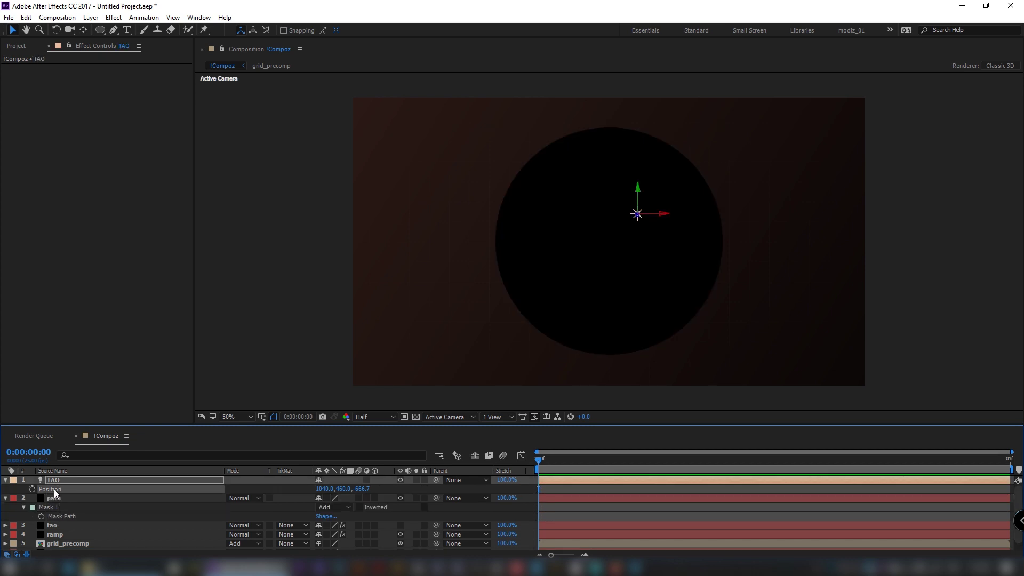
{"action": "key", "text": "ctrl+v"}
{"action": "left_click", "coordinate": [400, 499]}
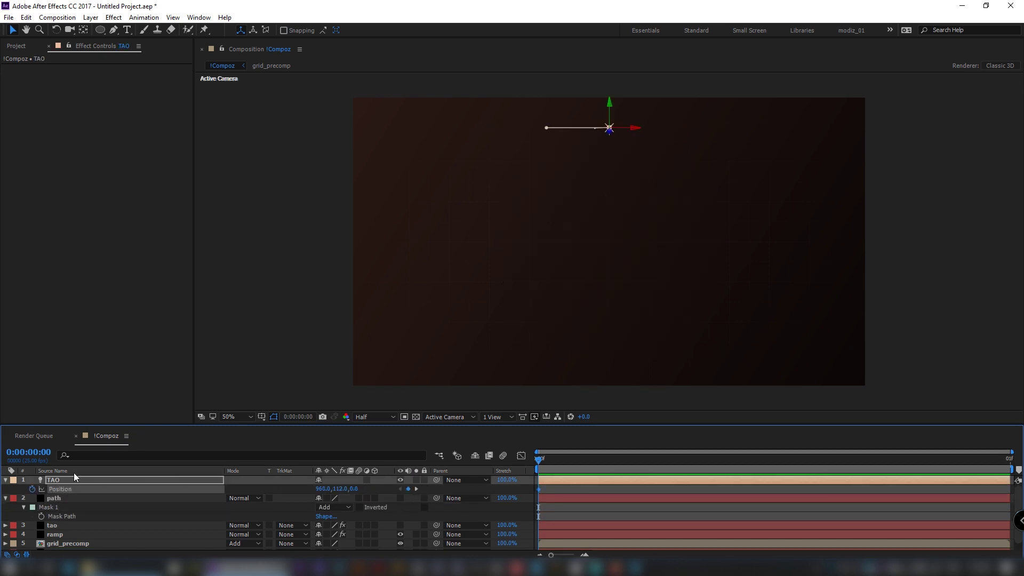
{"action": "left_click", "coordinate": [25, 481]}
{"action": "left_click", "coordinate": [5, 479]}
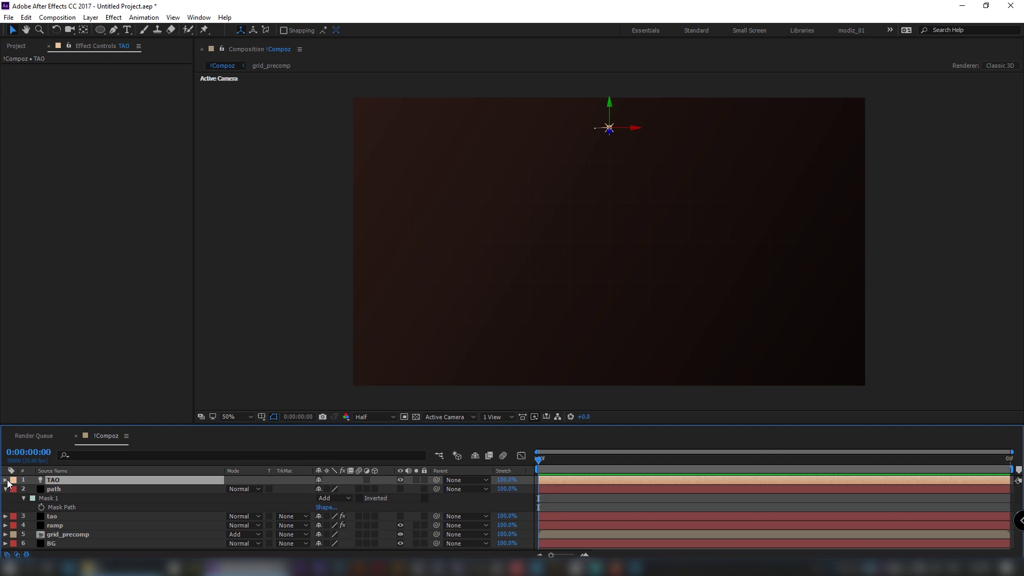
Make the tao layer visible and turn off Generate Path in its Tao effect.
{"action": "left_click", "coordinate": [59, 516]}
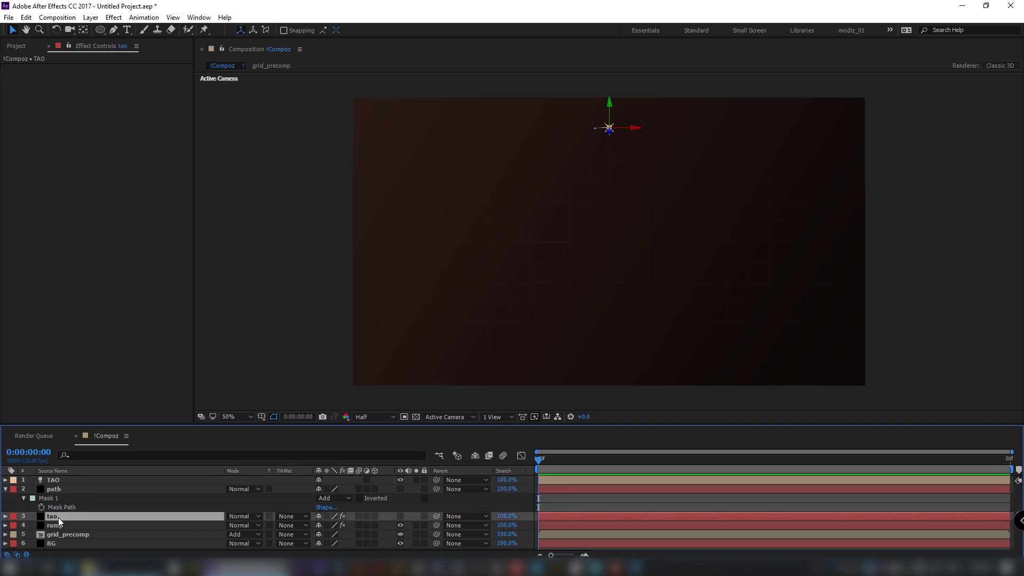
{"action": "left_click", "coordinate": [400, 517]}
{"action": "left_click", "coordinate": [15, 77]}
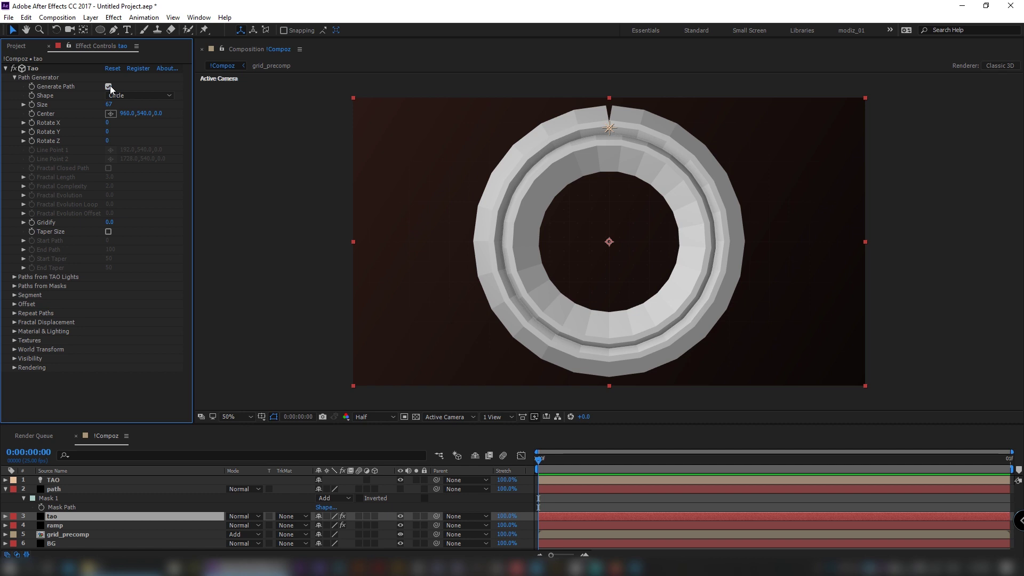
{"action": "left_click", "coordinate": [14, 79]}
Enable Size from Radius in the Tao effect's Paths from TAO Lights settings.
{"action": "left_click", "coordinate": [14, 87]}
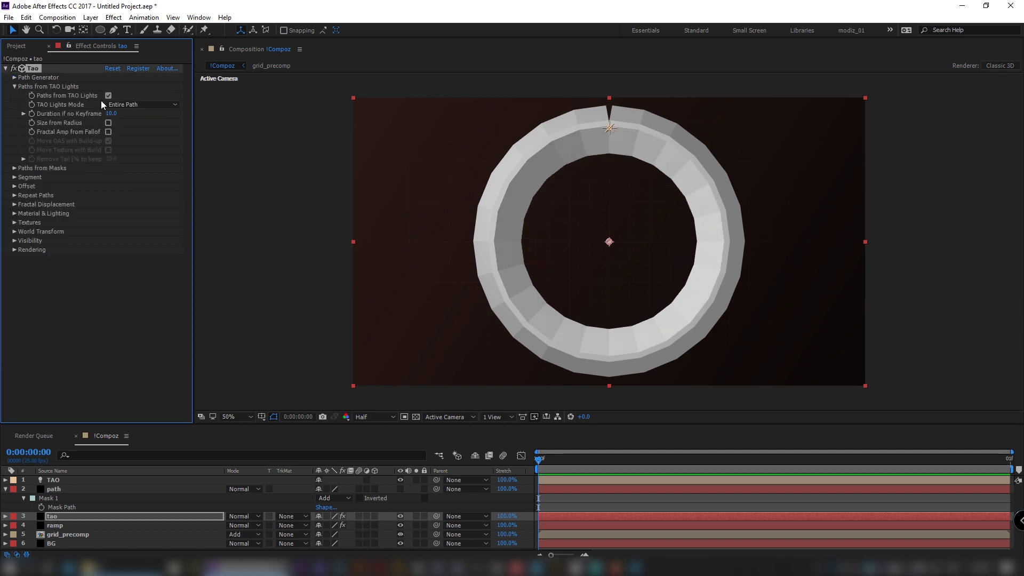
{"action": "left_click", "coordinate": [109, 123]}
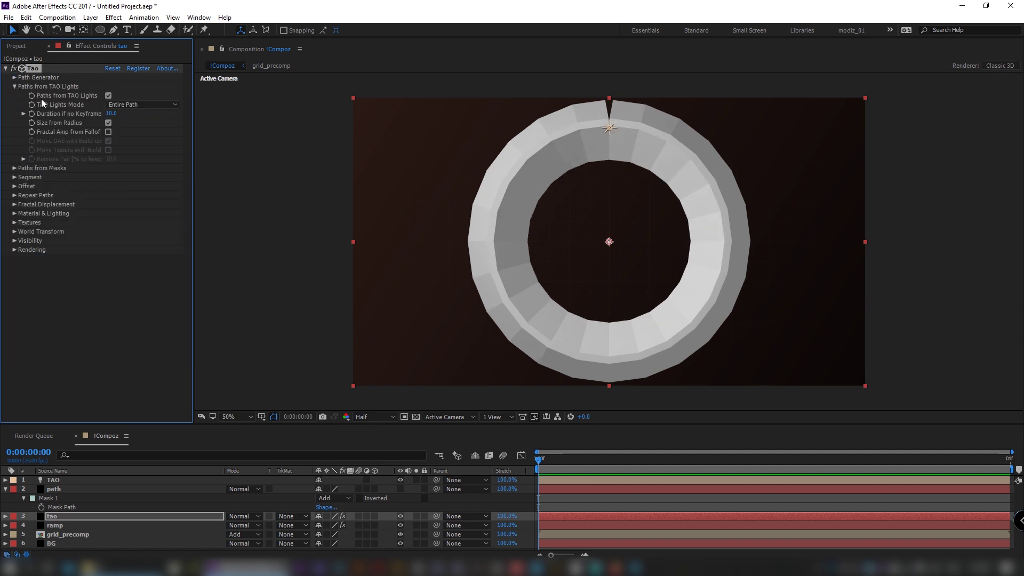
{"action": "left_click", "coordinate": [14, 87]}
Set the Tao effect's Segments to 72 and Sides to 4.
{"action": "left_click", "coordinate": [14, 104]}
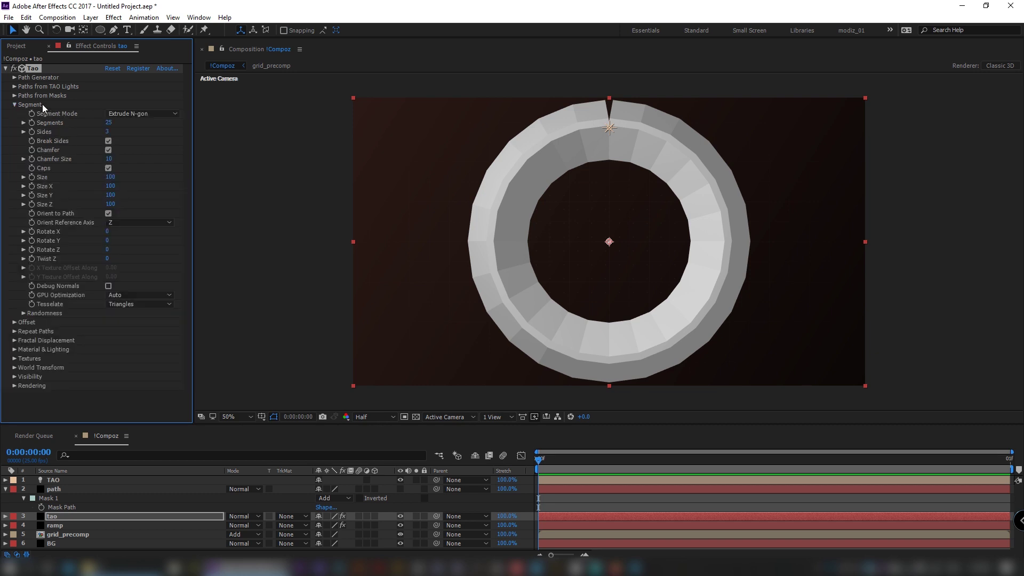
{"action": "left_click", "coordinate": [109, 122]}
{"action": "type", "text": "72"}
{"action": "key", "text": "Tab"}
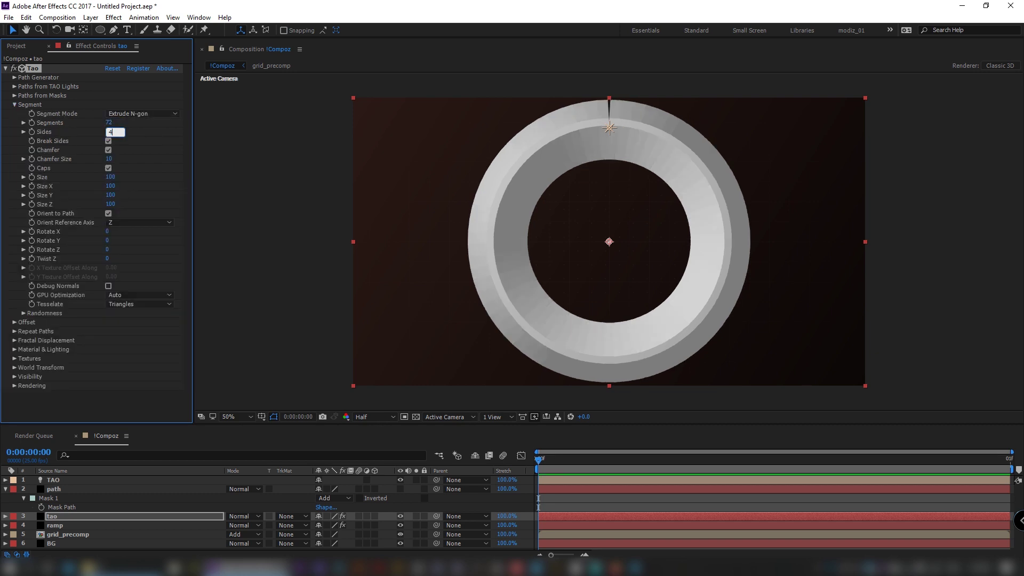
{"action": "key", "text": "Return"}
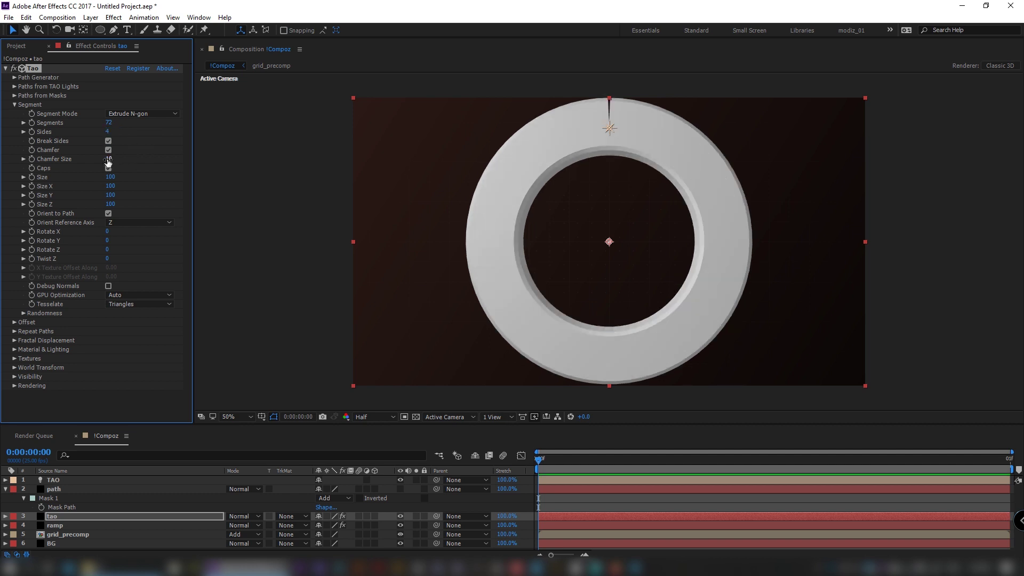
Set the Tao segment's Chamfer Size to 5 and its overall Size to 5.
{"action": "left_click", "coordinate": [109, 159]}
{"action": "key", "text": "Return"}
{"action": "left_click", "coordinate": [110, 177]}
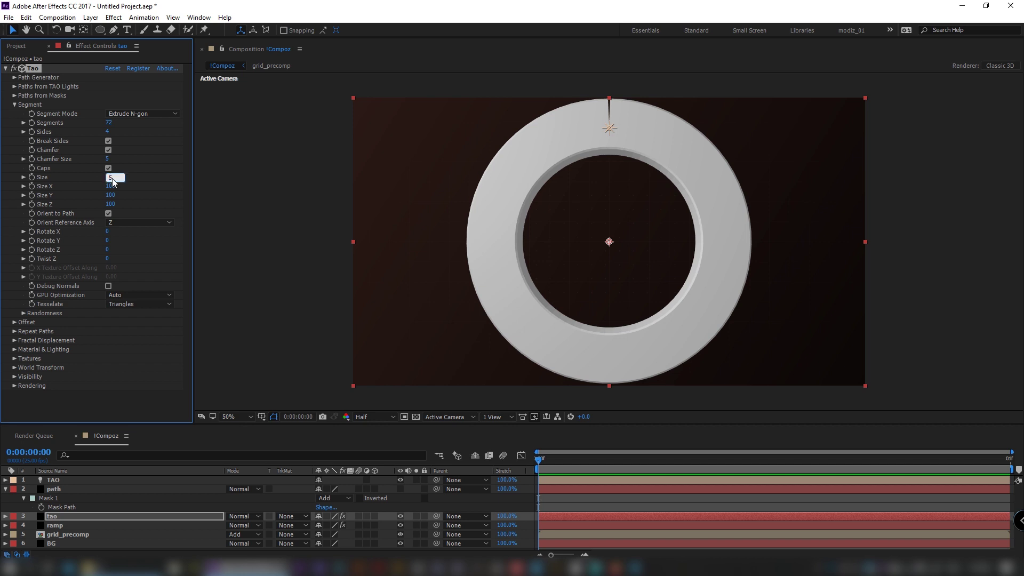
{"action": "key", "text": "Return"}
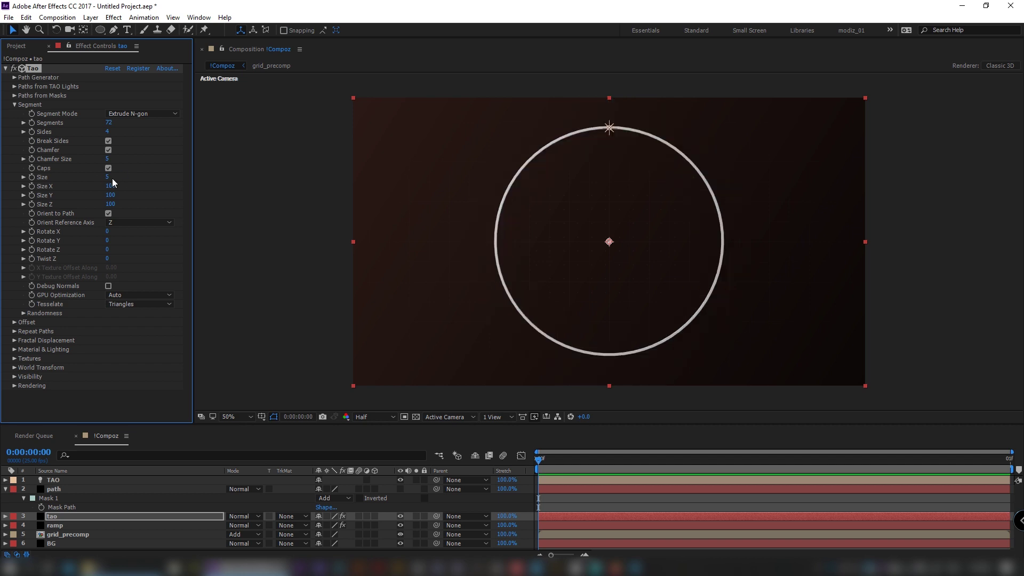
{"action": "left_click", "coordinate": [14, 104]}
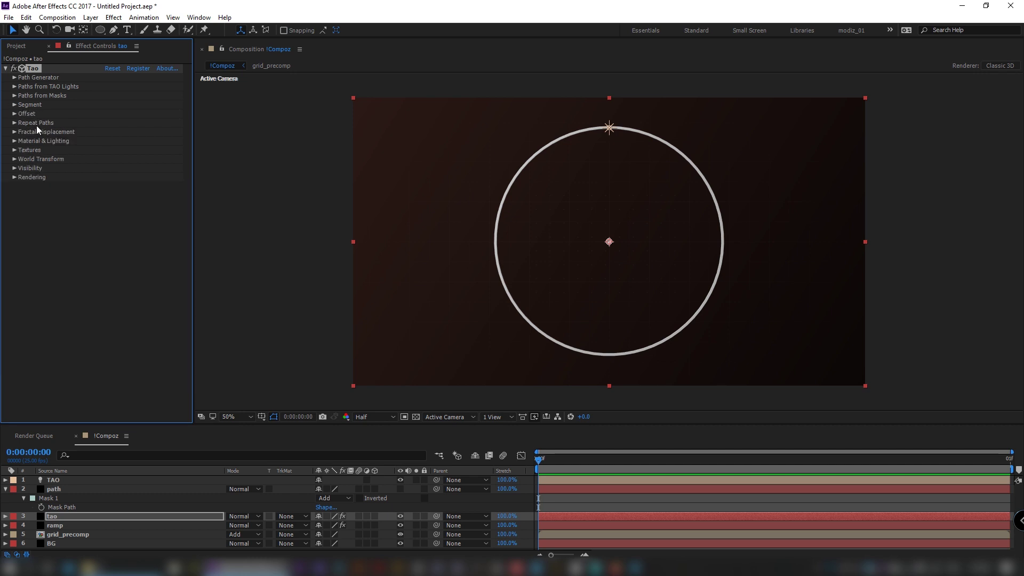
Set the First Repeater to 5 repetitions and turn off its symmetric doubling.
{"action": "left_click", "coordinate": [15, 122]}
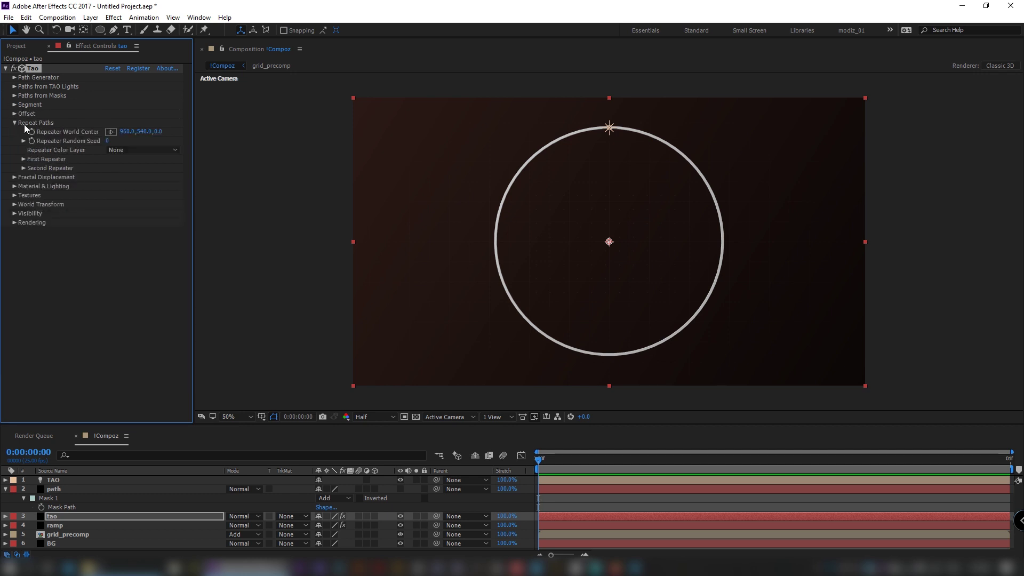
{"action": "left_click", "coordinate": [23, 160]}
{"action": "left_click", "coordinate": [108, 169]}
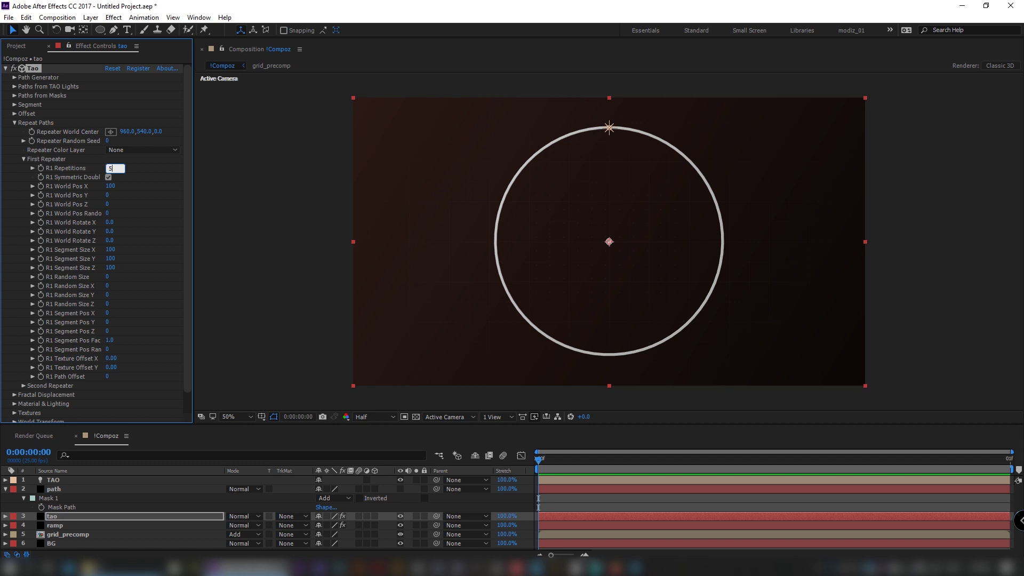
{"action": "key", "text": "Return"}
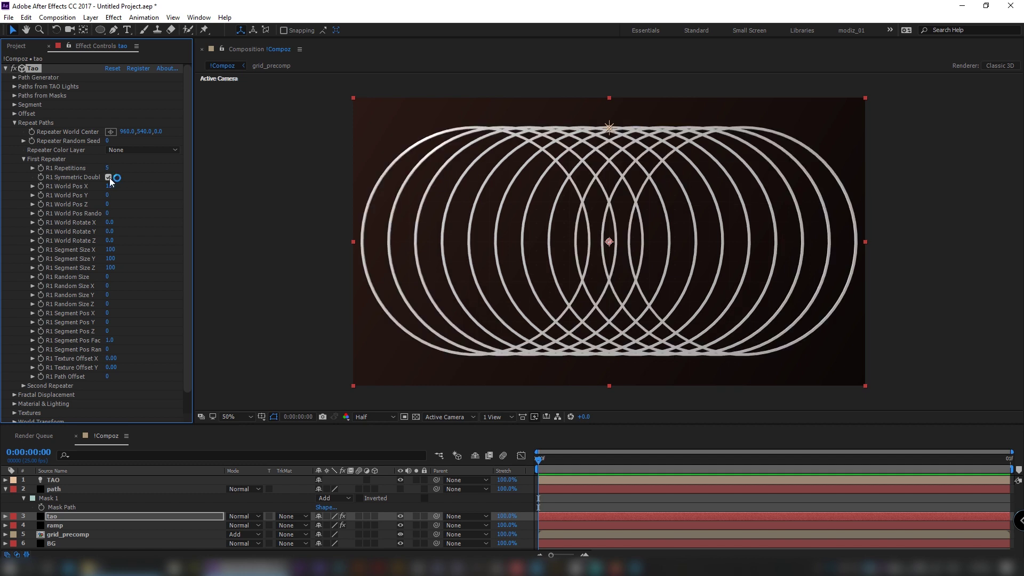
{"action": "left_click", "coordinate": [109, 178]}
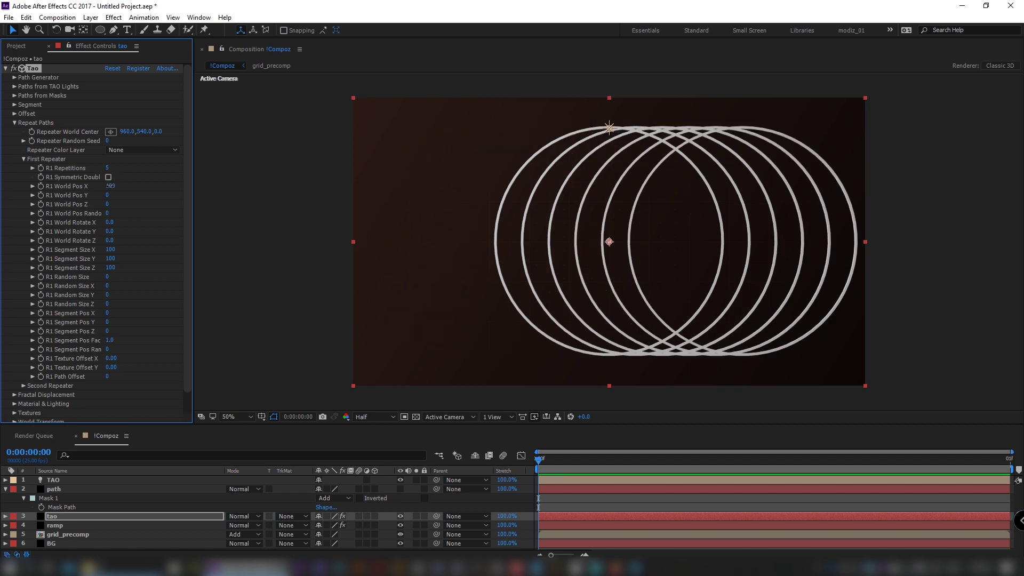
Set the First Repeater's World Pos X to 0 and its world position randomness to 20.
{"action": "left_click", "coordinate": [110, 186]}
{"action": "type", "text": "0"}
{"action": "key", "text": "Tab"}
{"action": "key", "text": "Tab"}
{"action": "key", "text": "Tab"}
{"action": "type", "text": "2"}
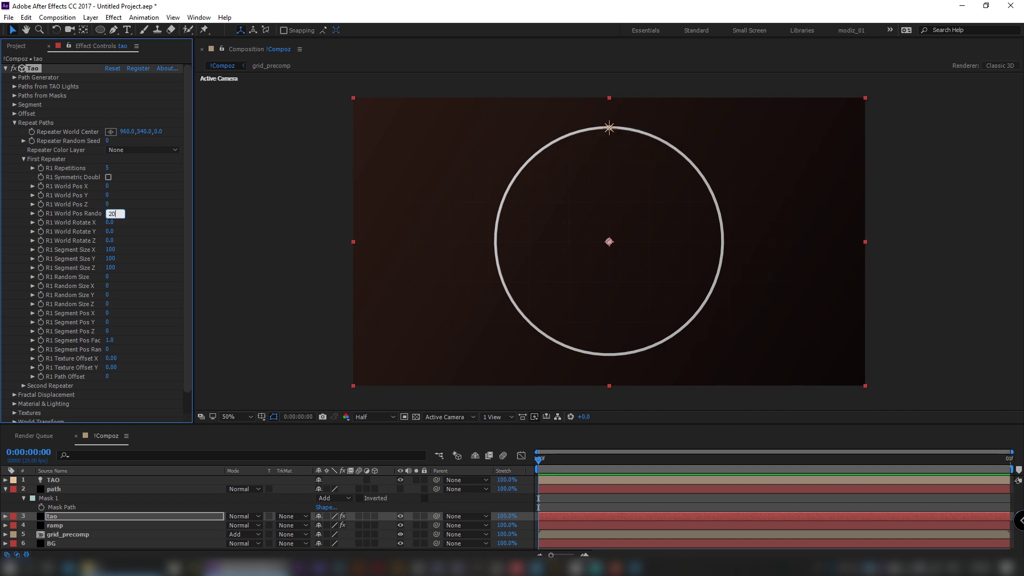
{"action": "key", "text": "Return"}
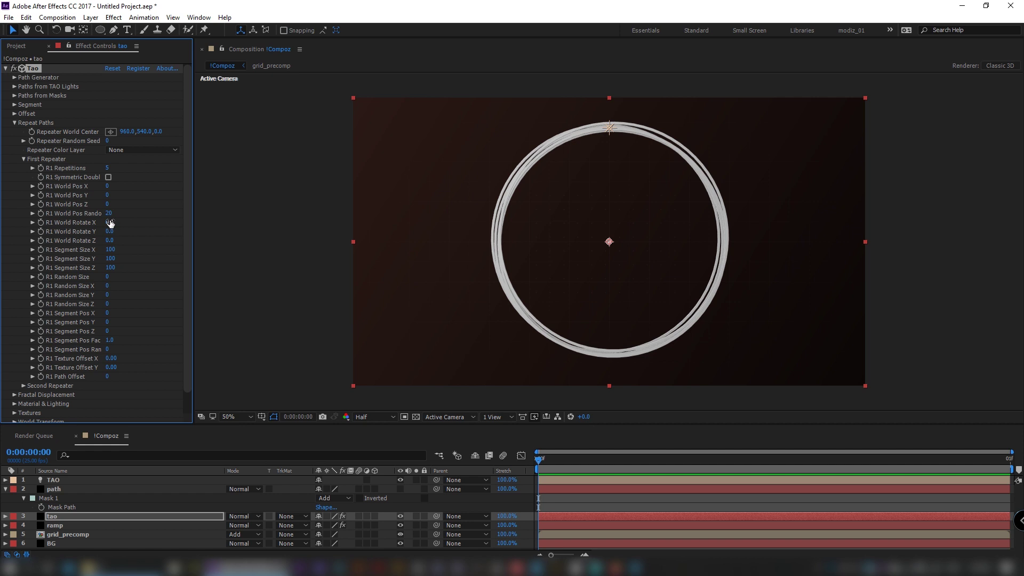
Set the First Repeater's World Rotate to 5 on X, -5 on Y and -45 on Z.
{"action": "left_click", "coordinate": [110, 223]}
{"action": "type", "text": "5"}
{"action": "key", "text": "Tab"}
{"action": "type", "text": "-5"}
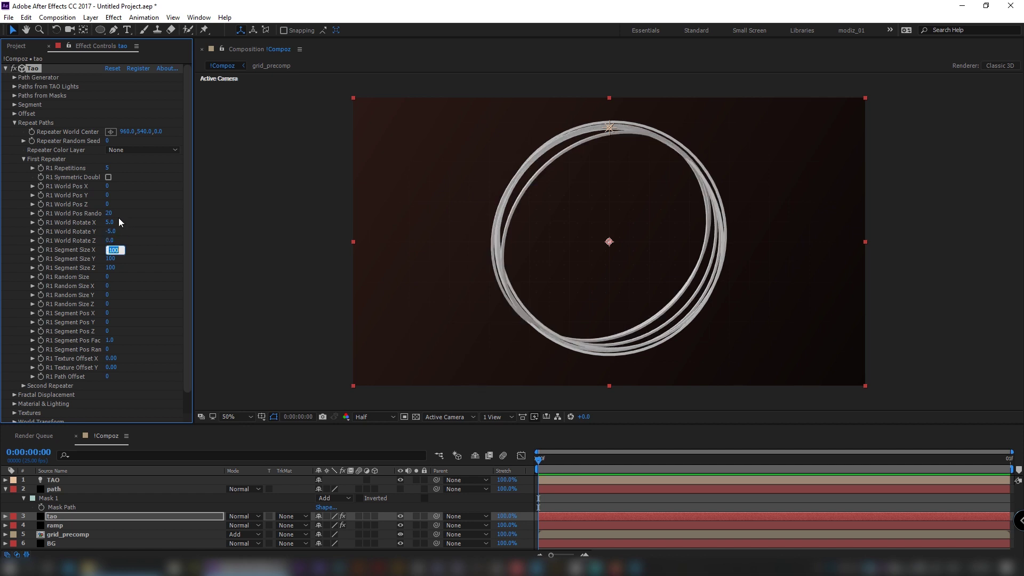
{"action": "type", "text": "-45"}
{"action": "key", "text": "Tab"}
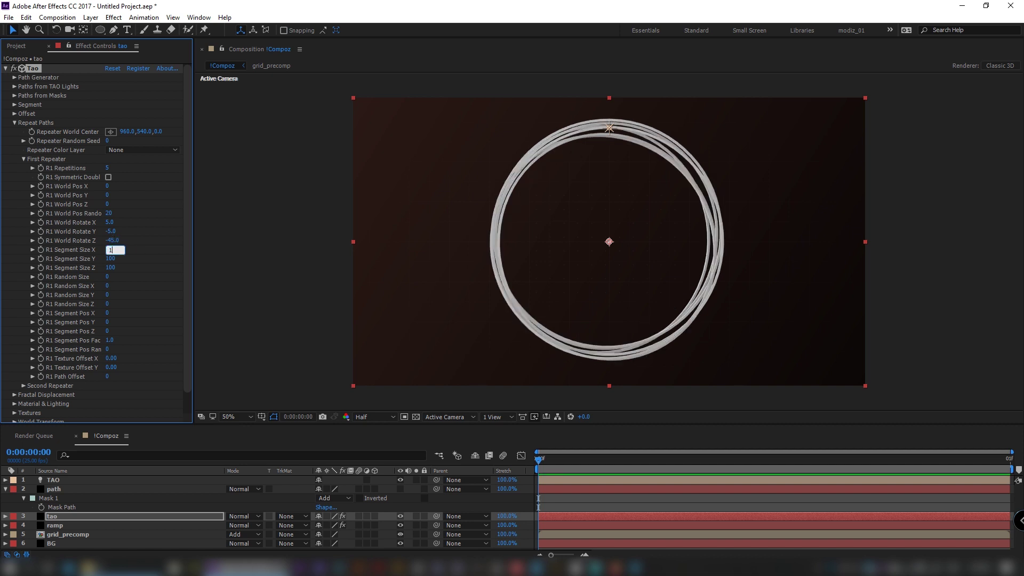
Set the First Repeater's Segment Size X and Segment Size Y to 125.
{"action": "type", "text": "125"}
{"action": "key", "text": "Tab"}
{"action": "type", "text": "125"}
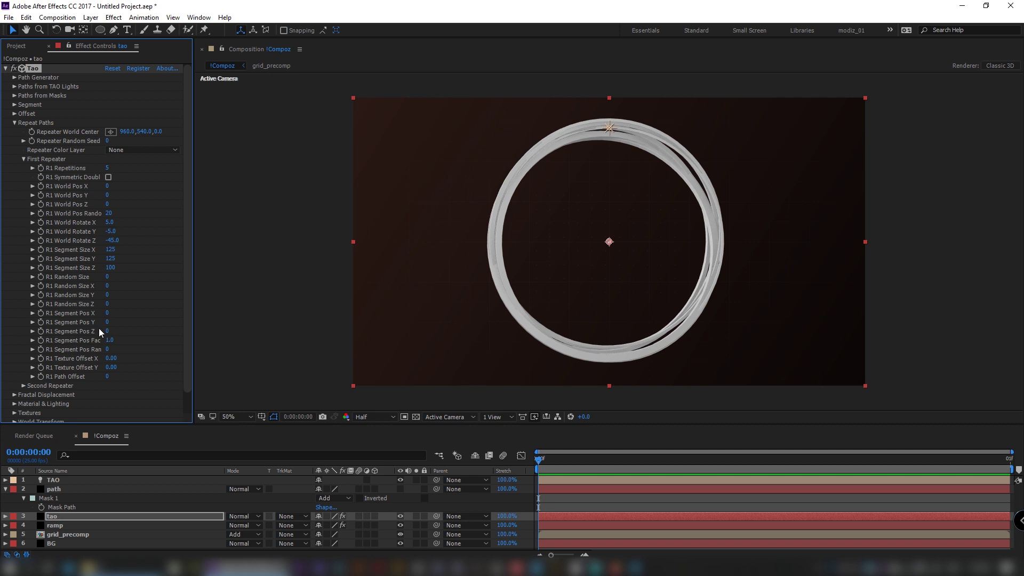
Set the First Repeater's Segment Pos to -5 on X, 10 on Y and 36 on Z.
{"action": "left_click", "coordinate": [107, 314]}
{"action": "type", "text": "-5"}
{"action": "key", "text": "Tab"}
{"action": "type", "text": "1"}
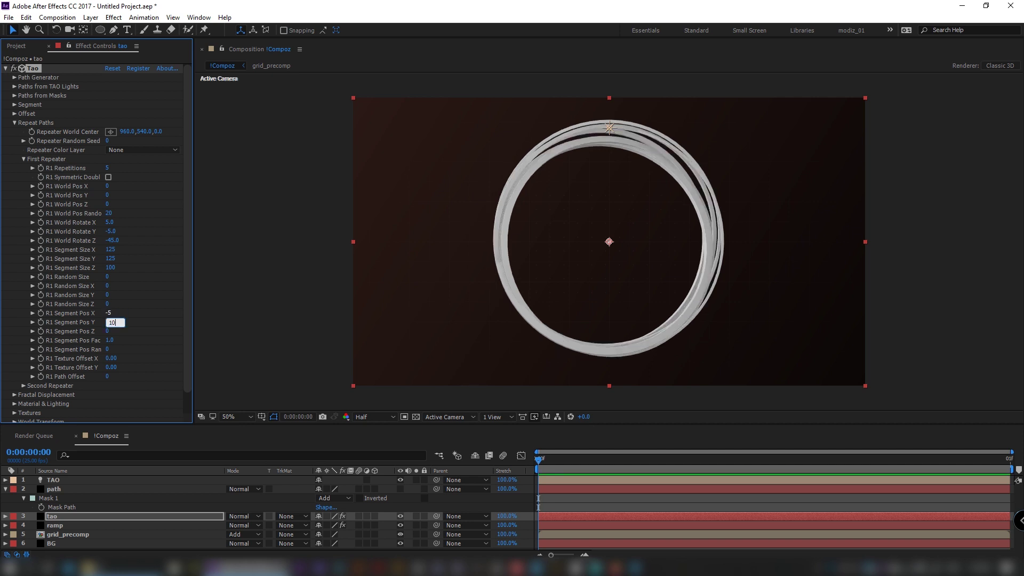
{"action": "key", "text": "Tab"}
{"action": "type", "text": "36"}
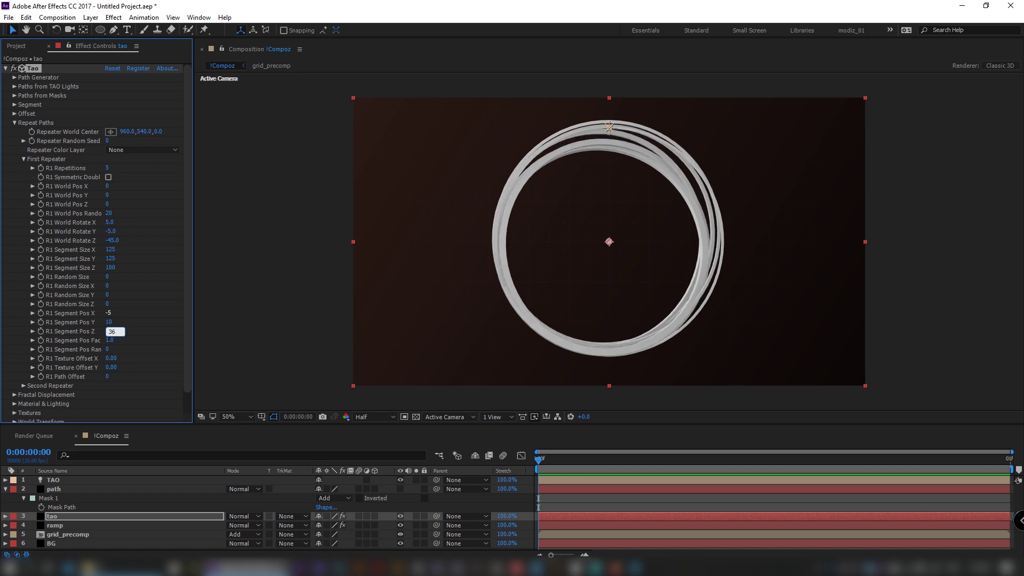
{"action": "key", "text": "Return"}
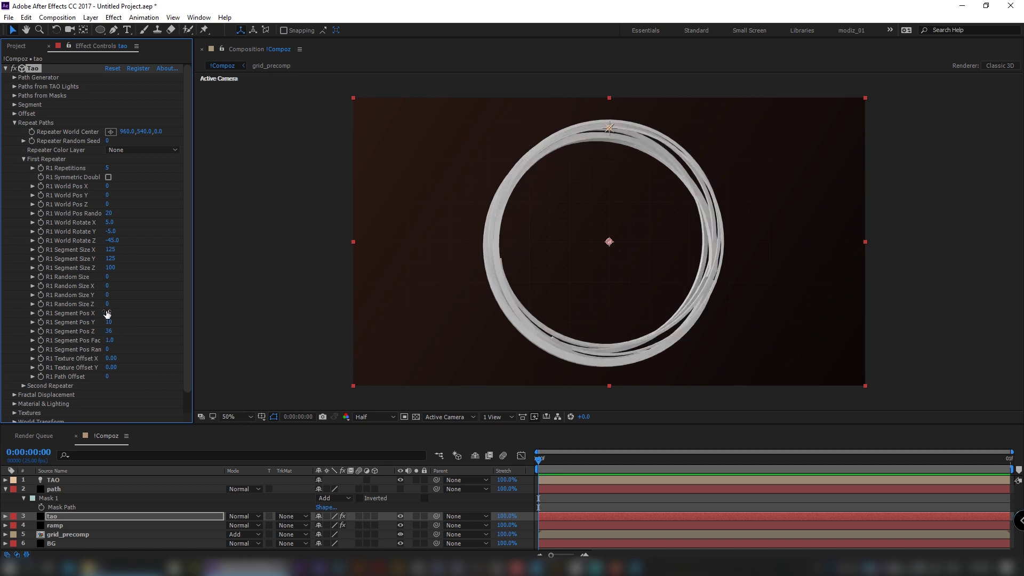
{"action": "left_click", "coordinate": [23, 159]}
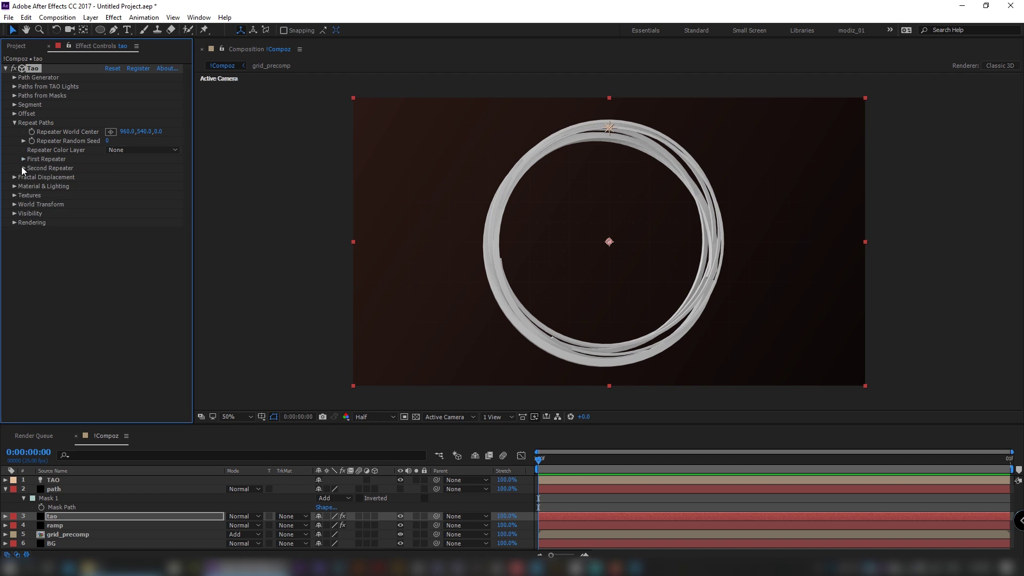
Set the Second Repeater to 2 repetitions and turn off its symmetric doubling.
{"action": "left_click", "coordinate": [24, 168]}
{"action": "left_click", "coordinate": [108, 177]}
{"action": "type", "text": "2"}
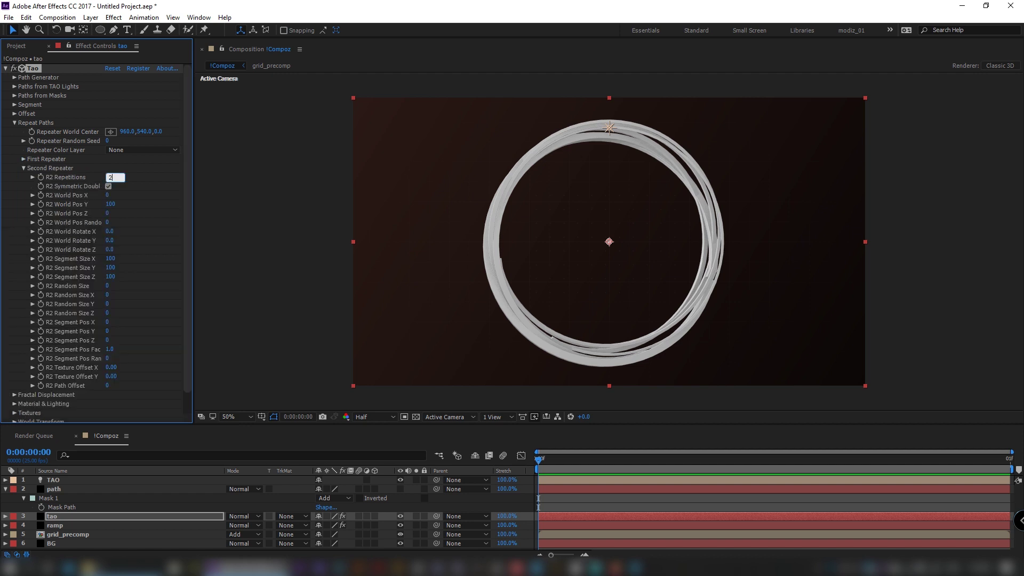
{"action": "left_click", "coordinate": [109, 186]}
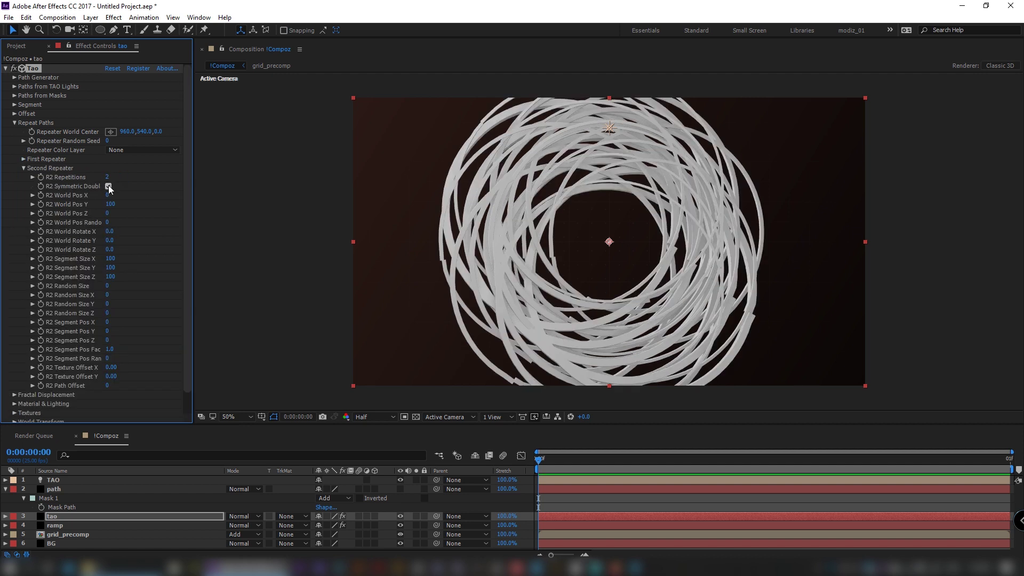
Set the Second Repeater's World Pos to 50 on X, 0 on Y and 50 on Z.
{"action": "left_click", "coordinate": [107, 195]}
{"action": "type", "text": "50"}
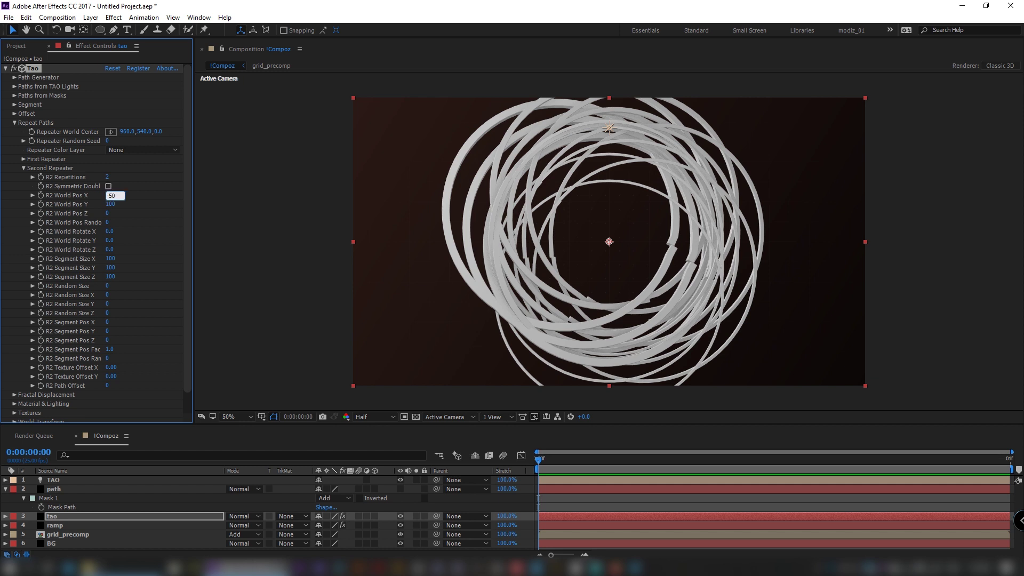
{"action": "key", "text": "Tab"}
{"action": "type", "text": "0"}
{"action": "key", "text": "Tab"}
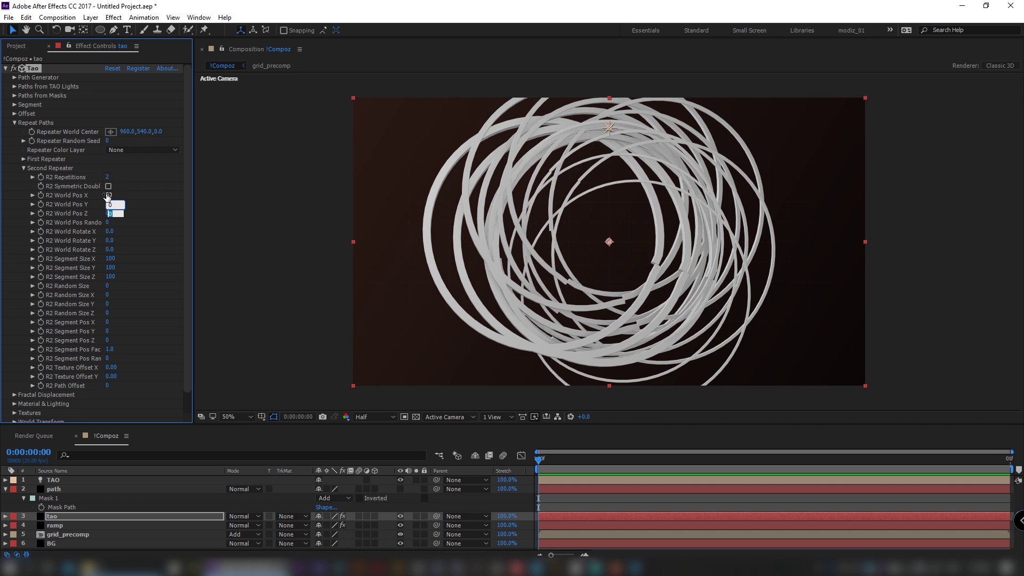
{"action": "type", "text": "5"}
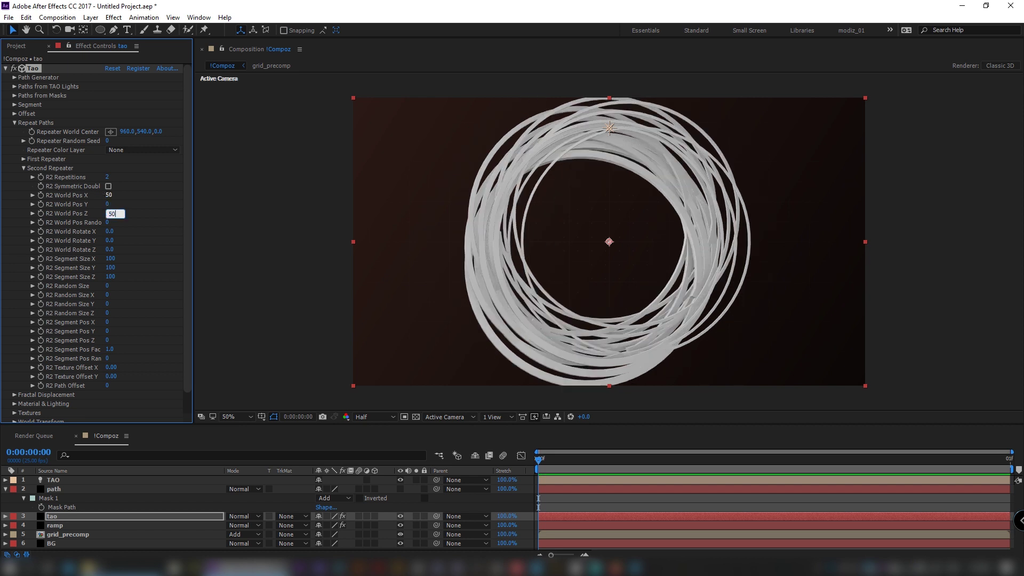
Set the Second Repeater's World Rotate to -17 on X and -10 on Y.
{"action": "left_click", "coordinate": [109, 232]}
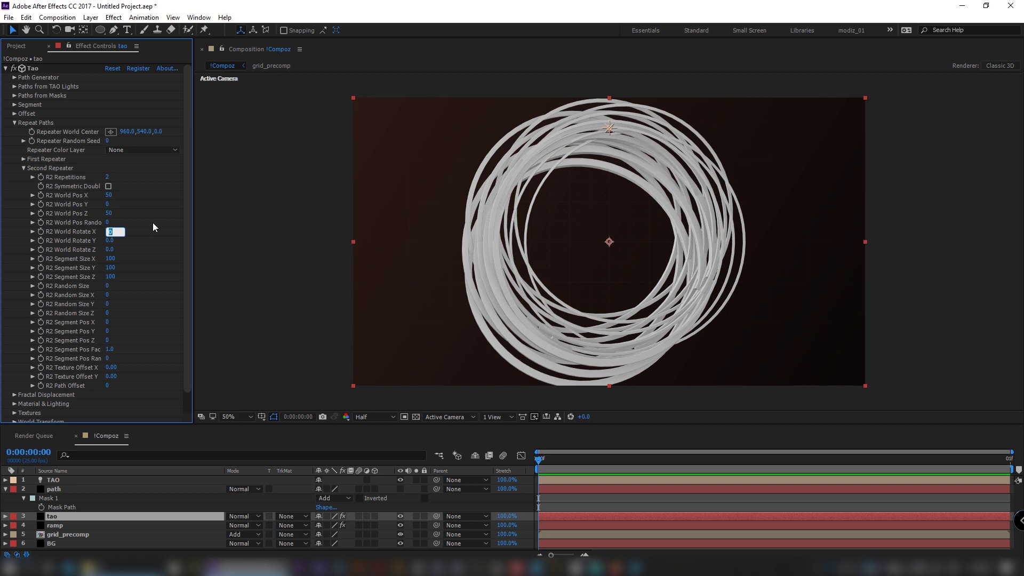
{"action": "type", "text": "-17"}
{"action": "key", "text": "Tab"}
{"action": "type", "text": "-10"}
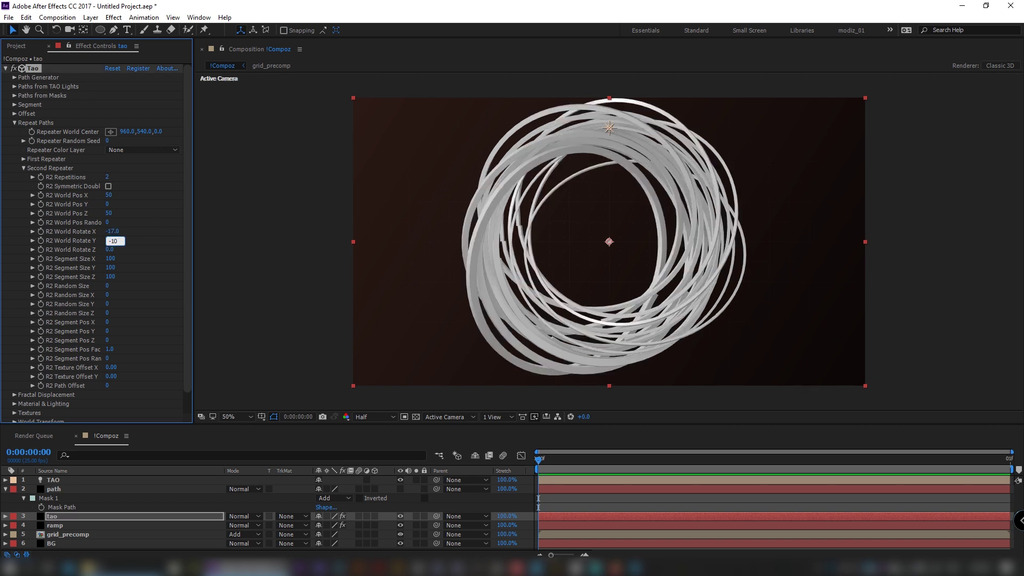
{"action": "key", "text": "Return"}
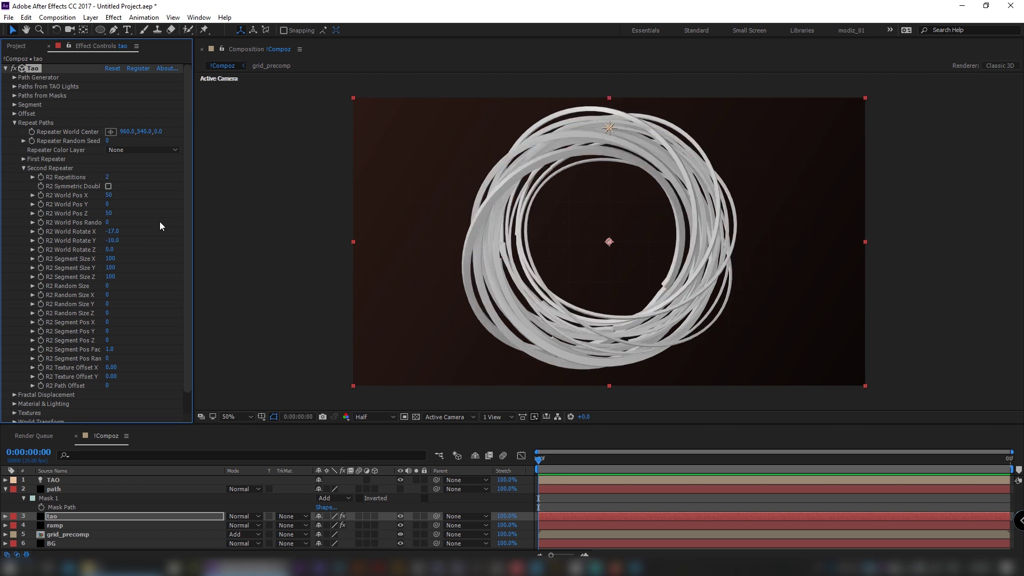
Set the Second Repeater's Random Size to 25 and collapse its settings.
{"action": "left_click", "coordinate": [107, 286]}
{"action": "type", "text": "25"}
{"action": "key", "text": "Return"}
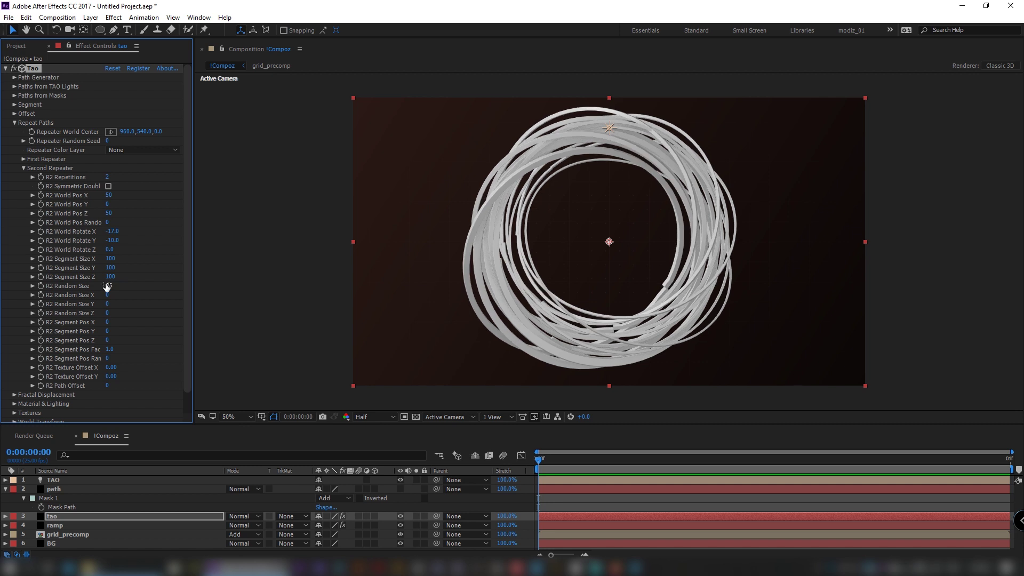
{"action": "left_click", "coordinate": [23, 168]}
Set the Tao effect's World Transform rotation to -45 on X, 30 on Y and -70 on Z.
{"action": "left_click", "coordinate": [14, 205]}
{"action": "left_click", "coordinate": [108, 223]}
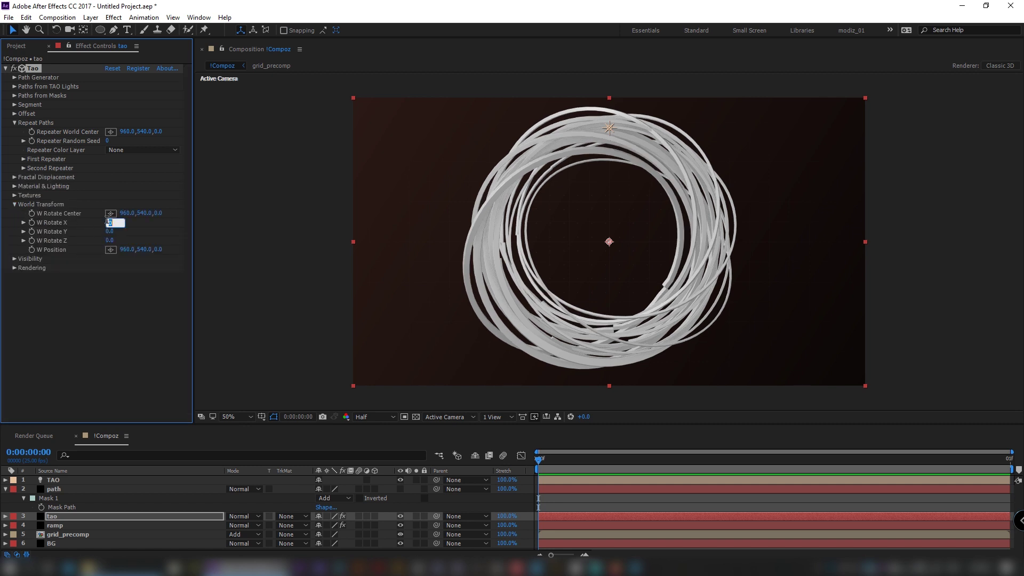
{"action": "type", "text": "-45"}
{"action": "key", "text": "Tab"}
{"action": "type", "text": "30"}
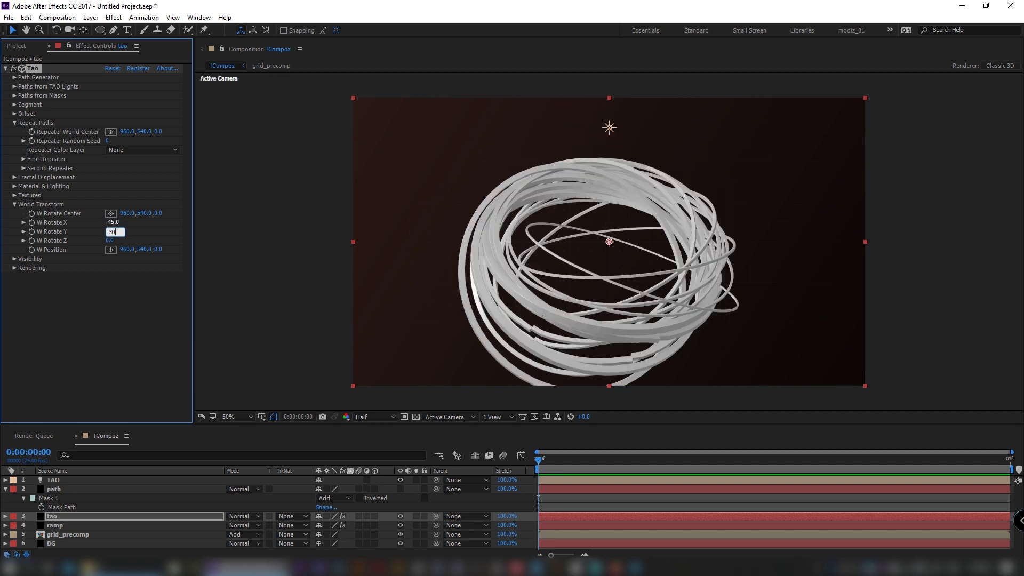
{"action": "key", "text": "Tab"}
{"action": "type", "text": "-7"}
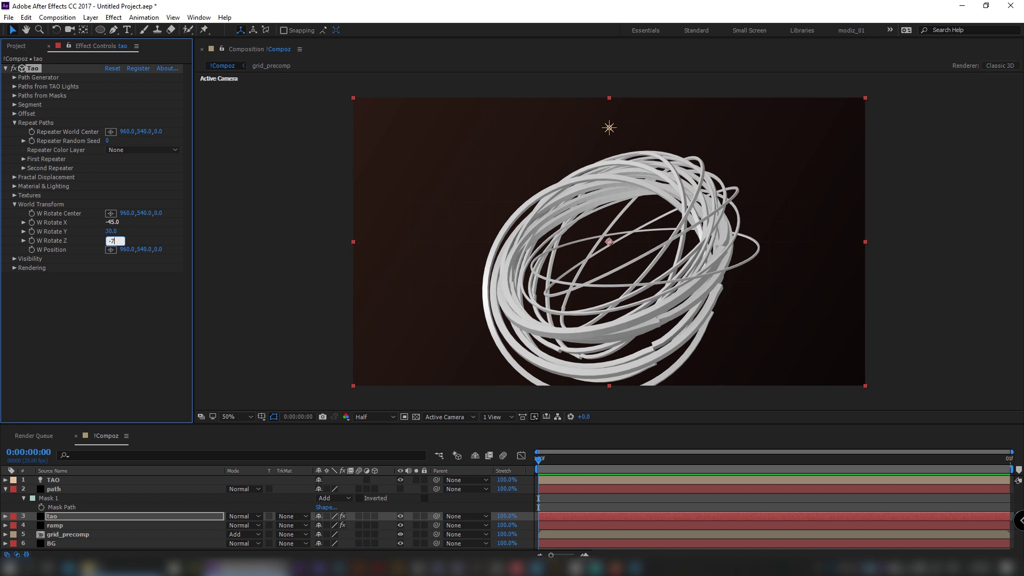
{"action": "type", "text": "0"}
{"action": "key", "text": "Return"}
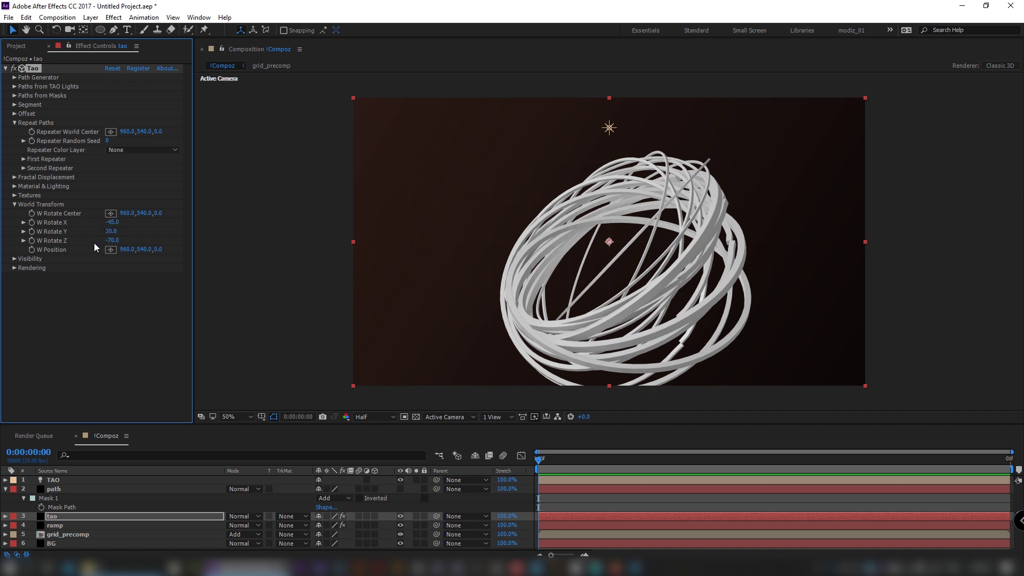
Collapse the path layer and create a point light named key_light with 75% intensity.
{"action": "left_click", "coordinate": [6, 489]}
{"action": "key", "text": "ctrl+alt+shift+l"}
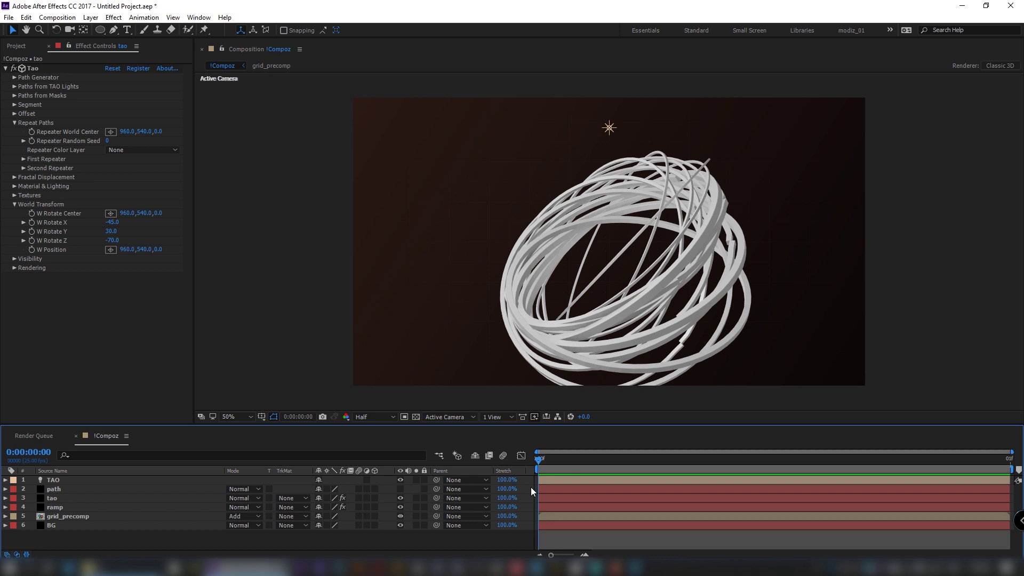
{"action": "type", "text": "h"}
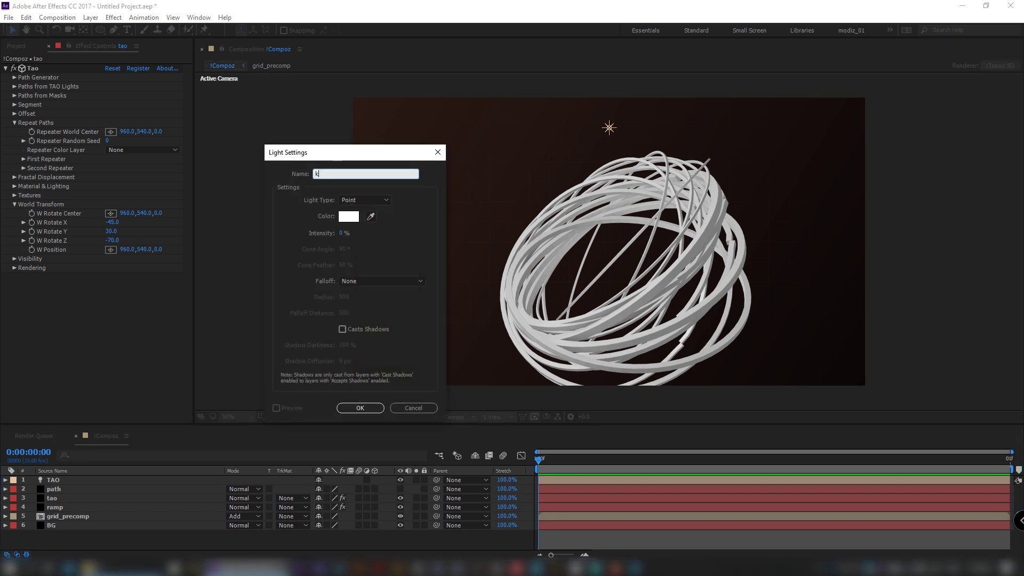
{"action": "type", "text": "ey_light"}
{"action": "left_click", "coordinate": [341, 233]}
{"action": "type", "text": "75"}
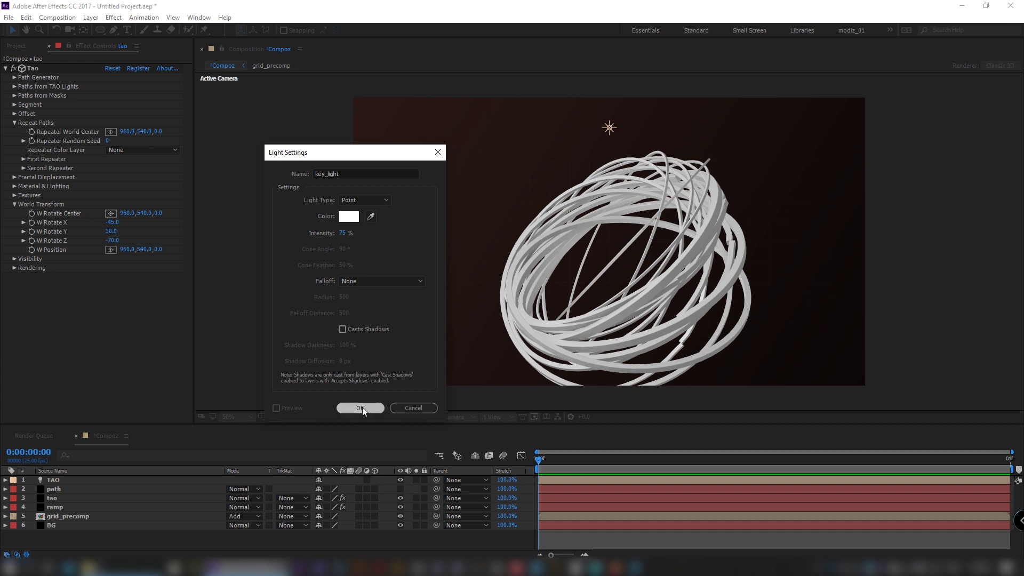
{"action": "left_click", "coordinate": [362, 408]}
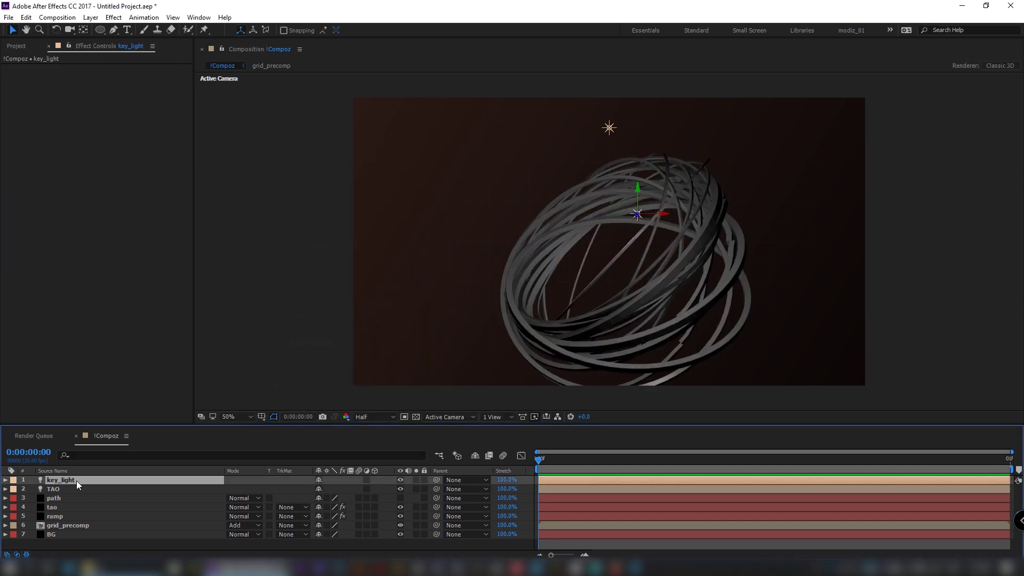
Set the key_light layer's position to 480, 408.5, -153.3.
{"action": "key", "text": "p"}
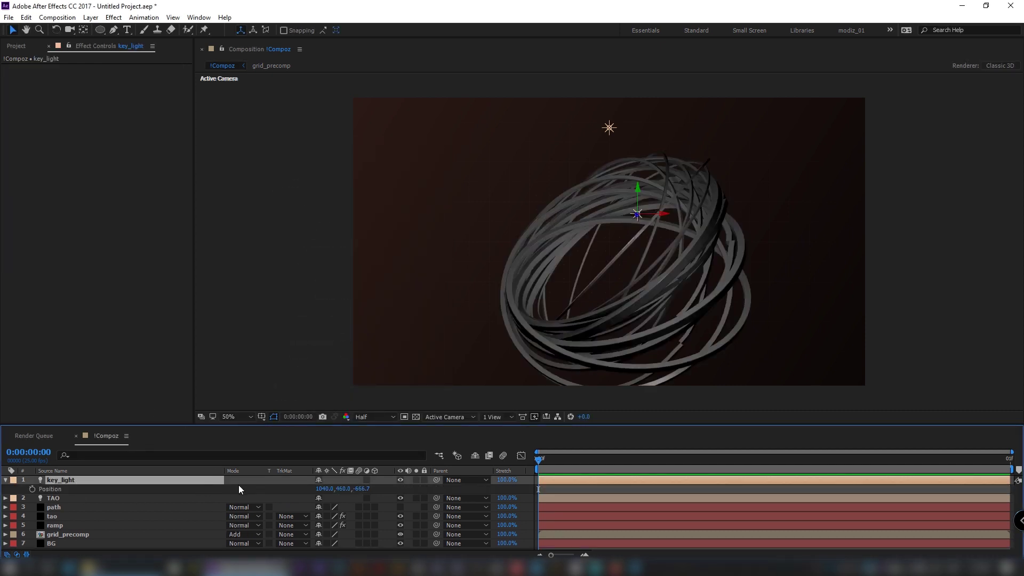
{"action": "left_click", "coordinate": [325, 489]}
{"action": "type", "text": "480"}
{"action": "key", "text": "Tab"}
{"action": "type", "text": "408"}
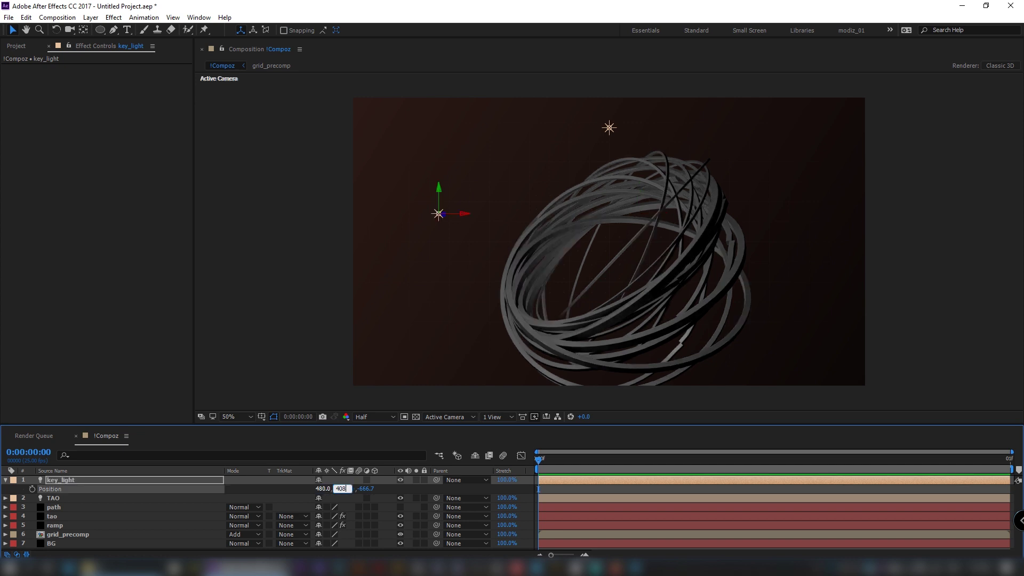
{"action": "type", "text": ".5"}
{"action": "key", "text": "Tab"}
{"action": "type", "text": "-15"}
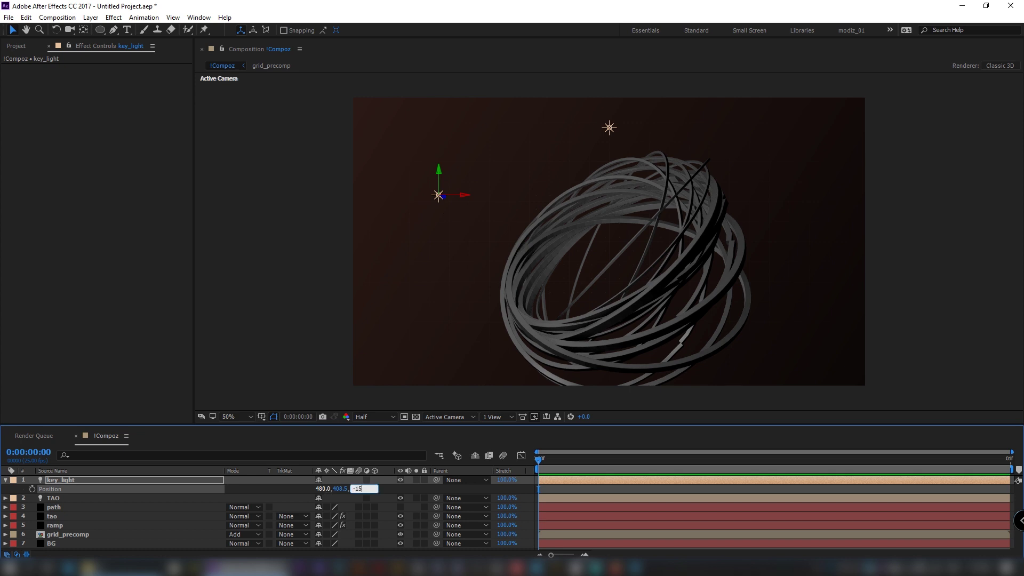
{"action": "type", "text": "3.3"}
{"action": "key", "text": "Return"}
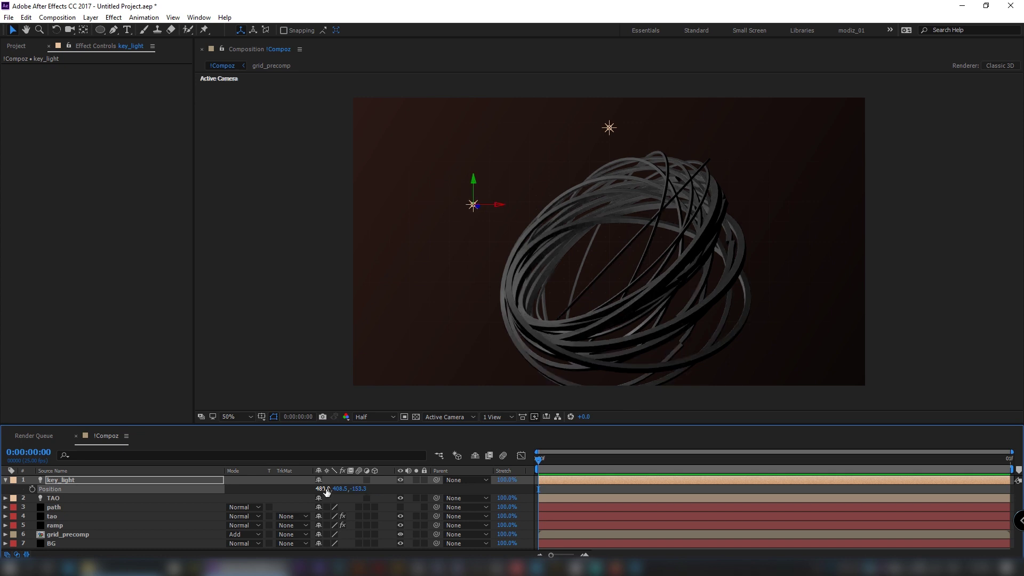
Duplicate the key_light layer and rename the copy fill_light.
{"action": "left_click", "coordinate": [72, 479]}
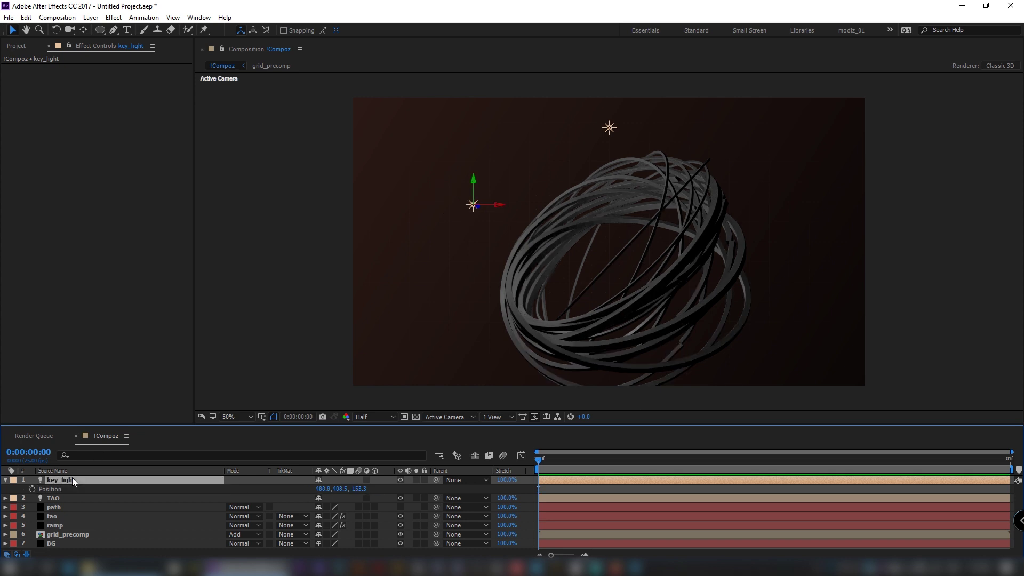
{"action": "key", "text": "ctrl+d"}
{"action": "key", "text": "Return"}
{"action": "type", "text": "fill"}
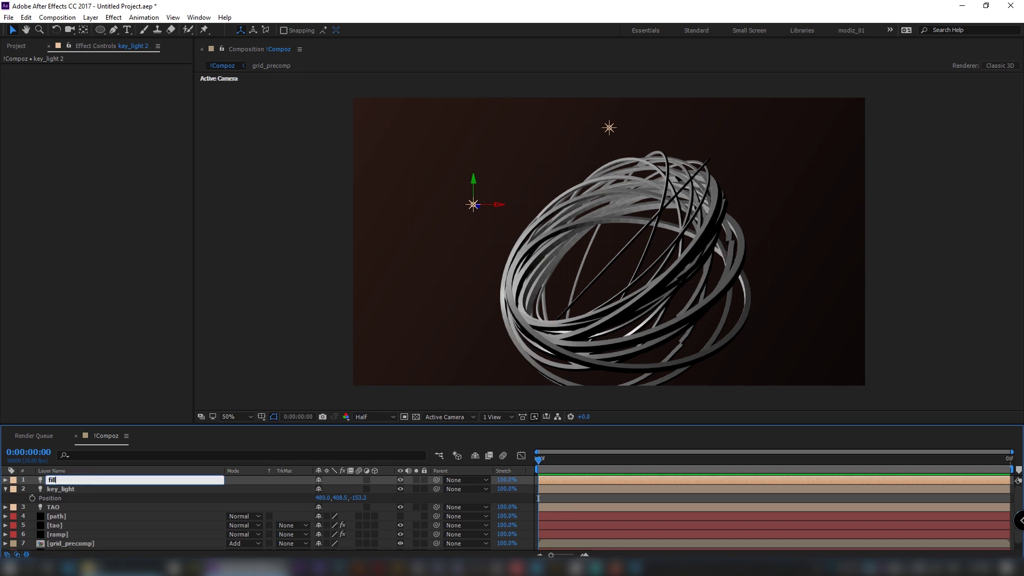
{"action": "type", "text": "_light"}
{"action": "key", "text": "Return"}
Set the fill_light layer's intensity to 50%.
{"action": "key", "text": "a"}
{"action": "key", "text": "a"}
{"action": "left_click", "coordinate": [322, 498]}
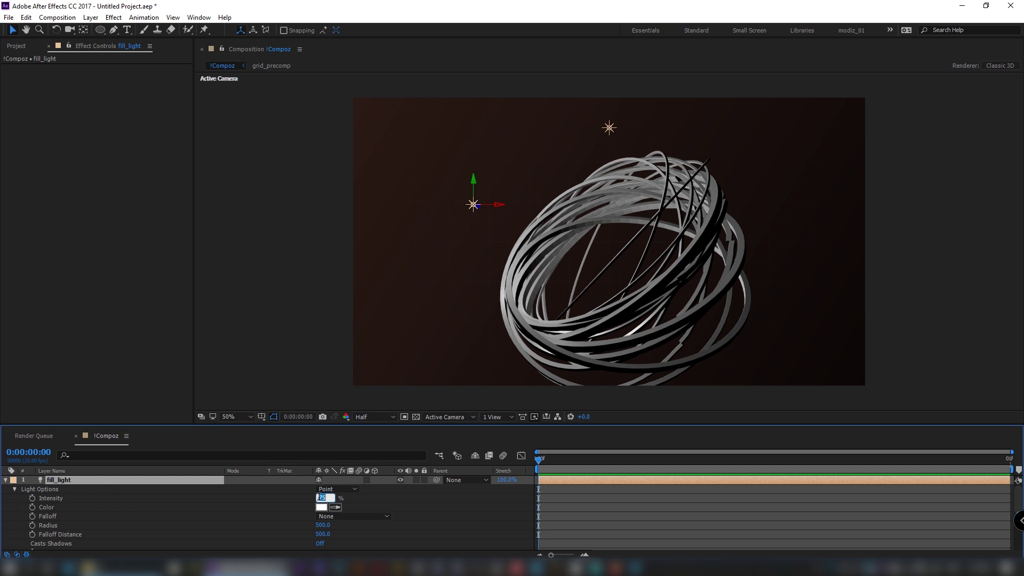
{"action": "type", "text": "50"}
{"action": "key", "text": "Return"}
Set the fill_light layer's position to 1617.3, 792.6, -284.9 and deselect it.
{"action": "key", "text": "p"}
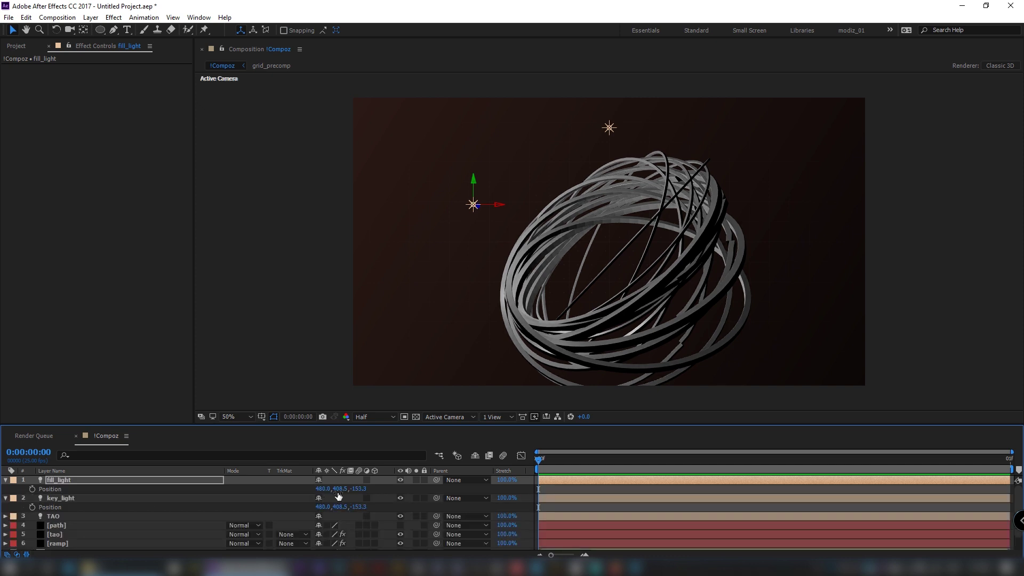
{"action": "left_click", "coordinate": [320, 489]}
{"action": "type", "text": "161"}
{"action": "type", "text": "7.3"}
{"action": "key", "text": "Tab"}
{"action": "type", "text": "79"}
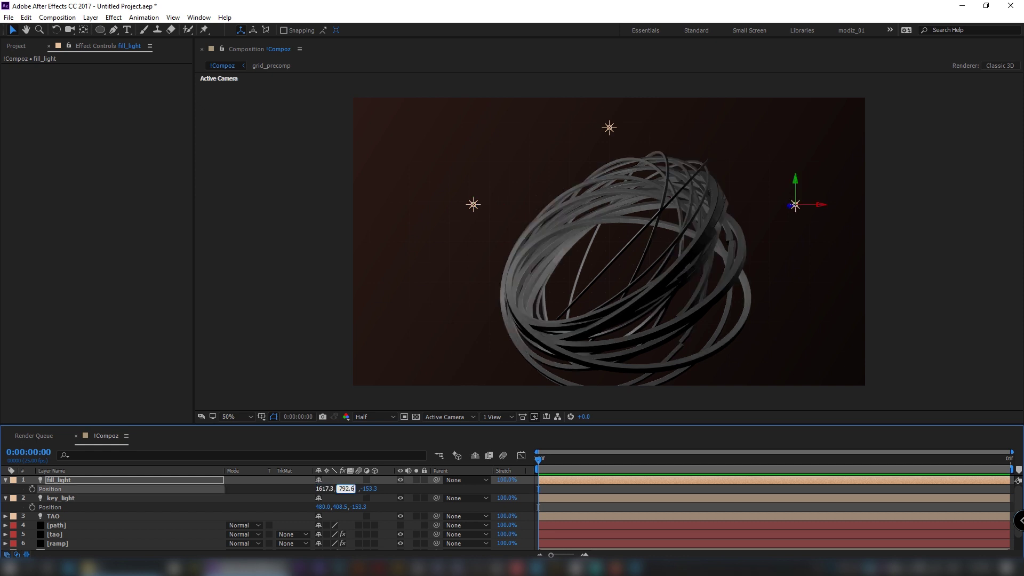
{"action": "key", "text": "Tab"}
{"action": "type", "text": "-"}
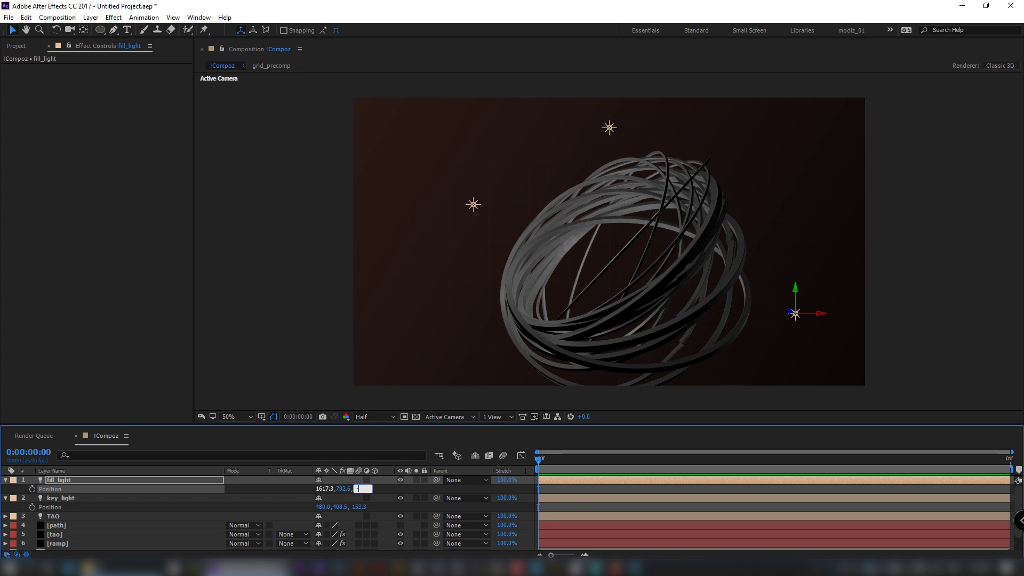
{"action": "type", "text": "284.9"}
{"action": "key", "text": "Return"}
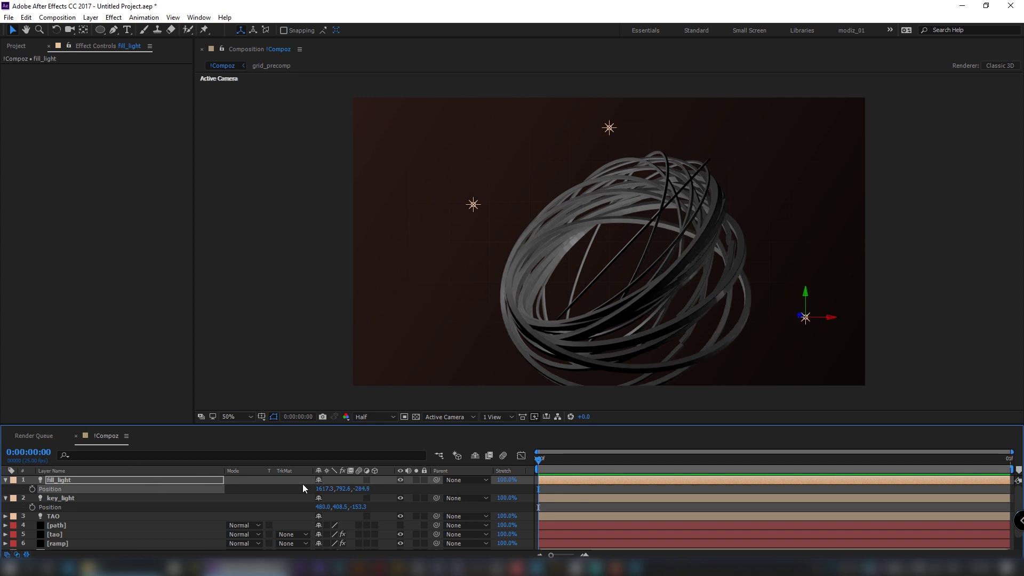
{"action": "left_click", "coordinate": [434, 492]}
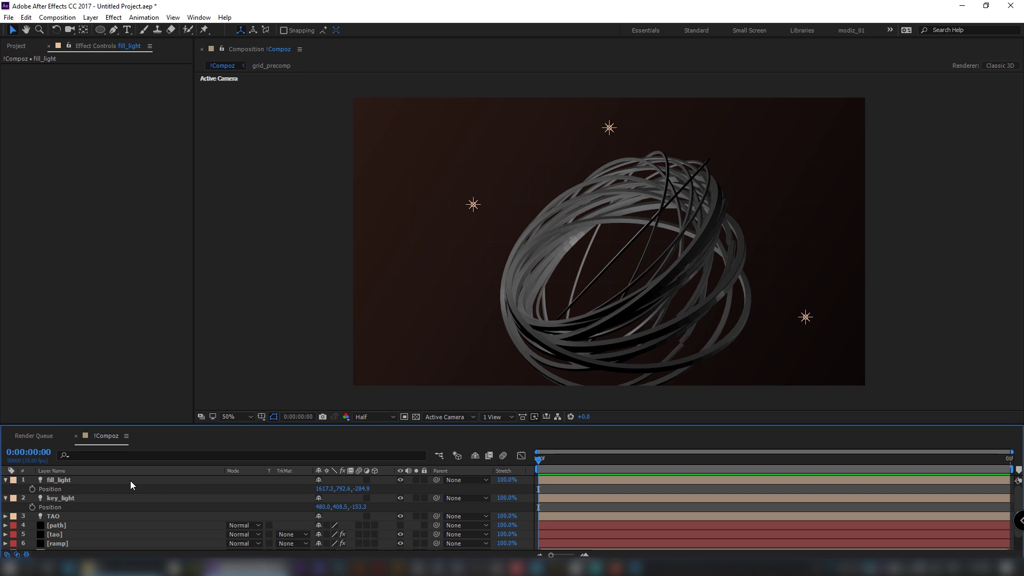
Create a point light named TAO LUMI with color hue 11, saturation 100% and intensity 100%.
{"action": "key", "text": "ctrl+alt+shift+l"}
{"action": "type", "text": "TA"}
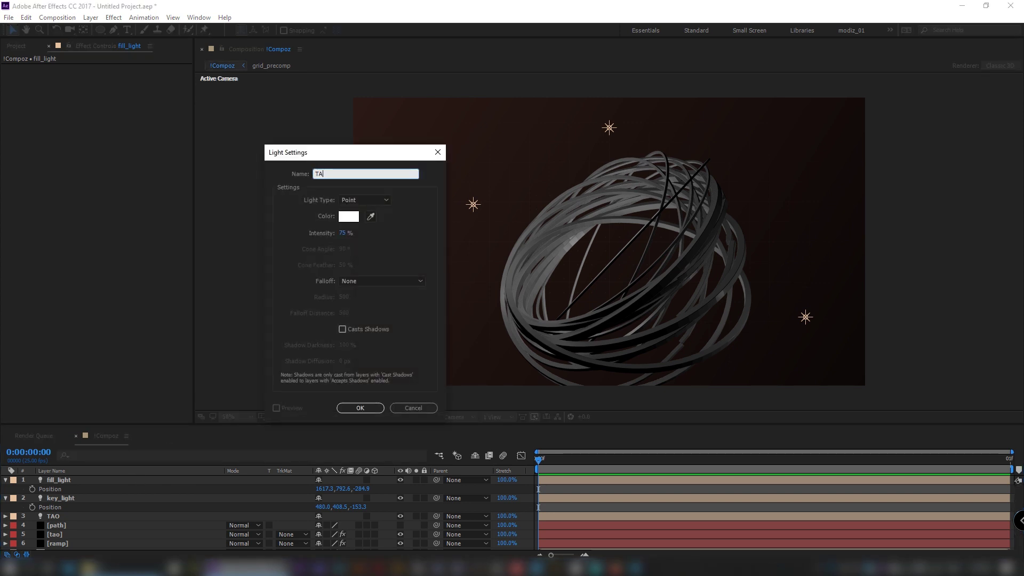
{"action": "type", "text": "O LUMI"}
{"action": "left_click", "coordinate": [349, 216]}
{"action": "left_click", "coordinate": [505, 326]}
{"action": "type", "text": "11"}
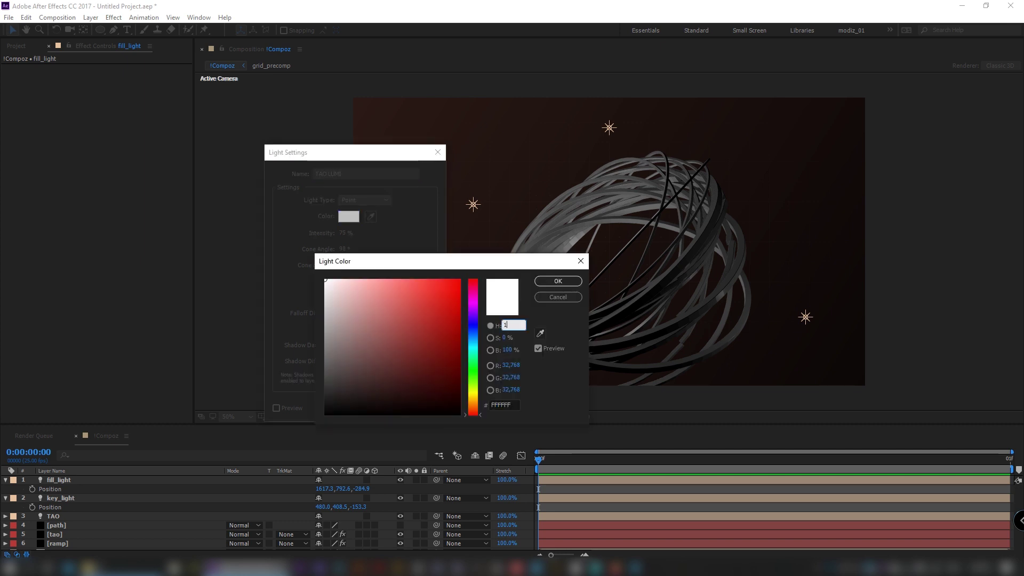
{"action": "key", "text": "Tab"}
{"action": "type", "text": "100"}
{"action": "left_click", "coordinate": [551, 283]}
{"action": "left_click", "coordinate": [353, 234]}
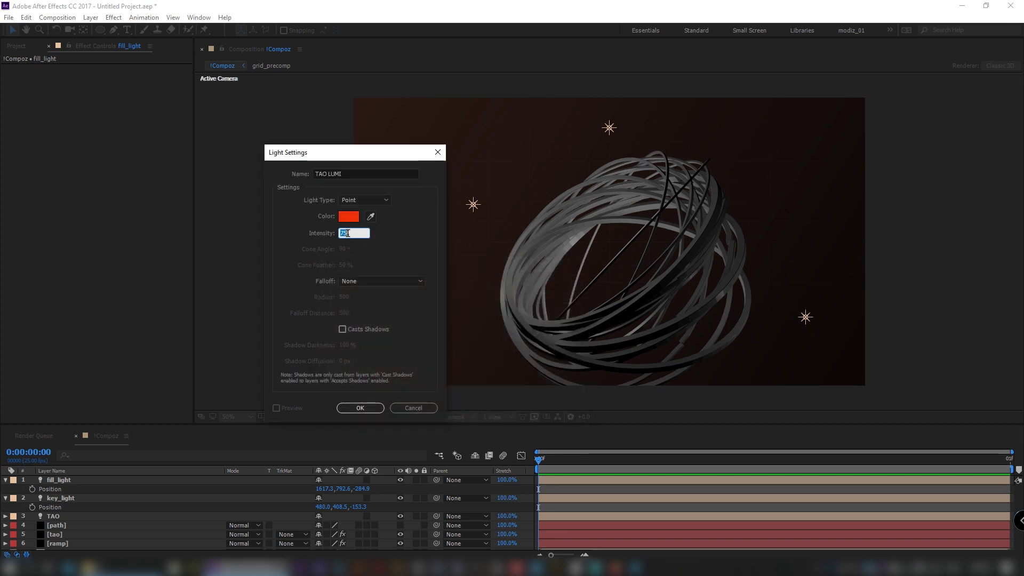
{"action": "type", "text": "100"}
{"action": "key", "text": "Return"}
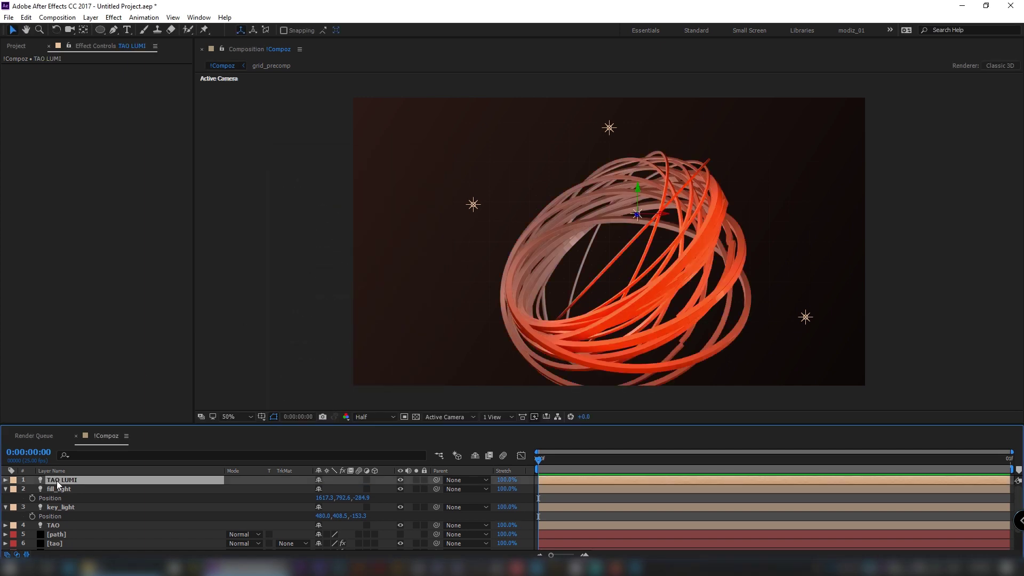
Set the TAO LUMI light's Radius and Falloff Distance to 0.
{"action": "key", "text": "a"}
{"action": "key", "text": "a"}
{"action": "left_click", "coordinate": [322, 526]}
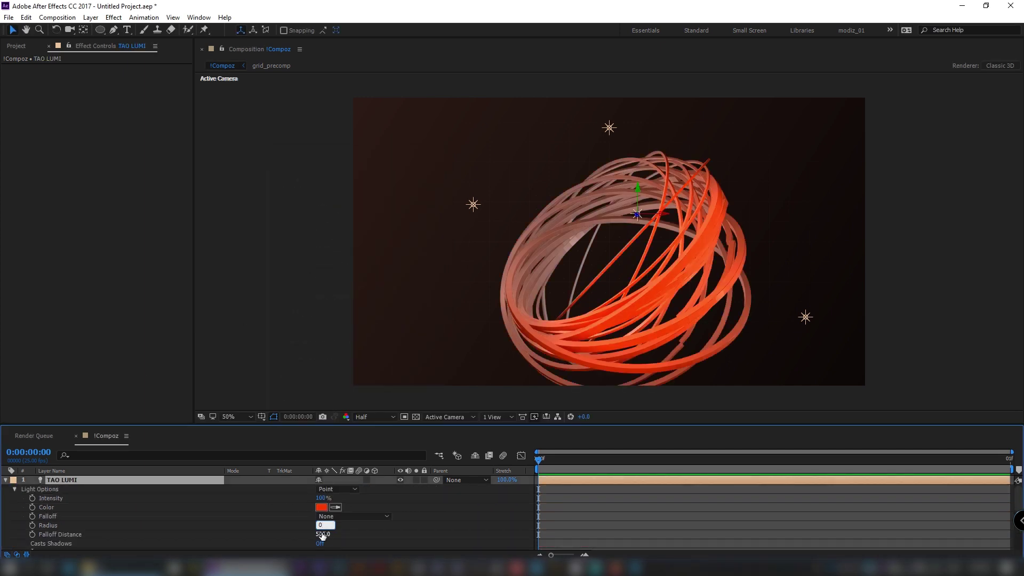
{"action": "key", "text": "Return"}
{"action": "left_click", "coordinate": [323, 534]}
{"action": "type", "text": "0"}
{"action": "key", "text": "Return"}
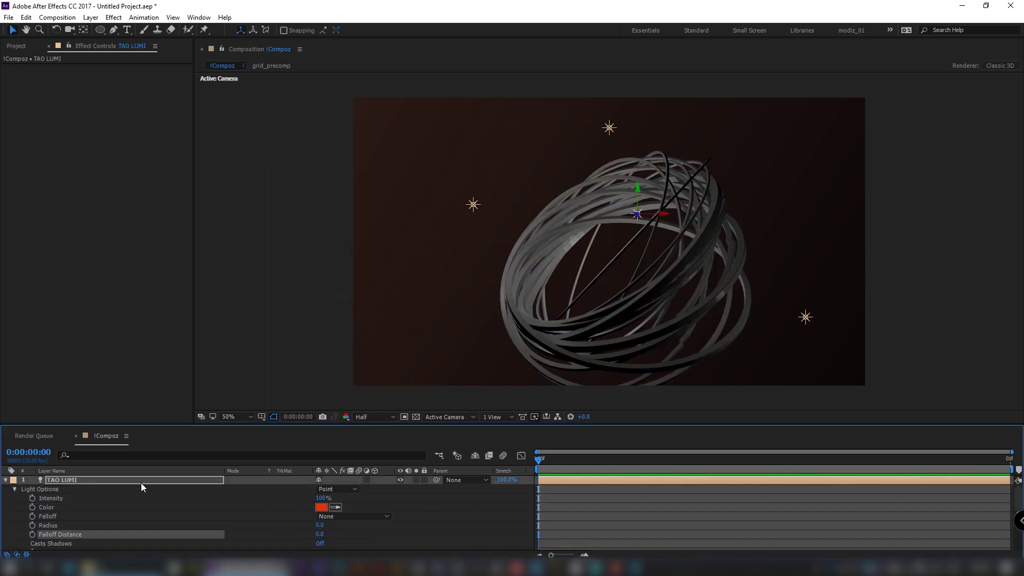
Set the TAO LUMI light's position to 782, 540, 0 and deselect it.
{"action": "left_click", "coordinate": [141, 482]}
{"action": "key", "text": "p"}
{"action": "left_click", "coordinate": [321, 489]}
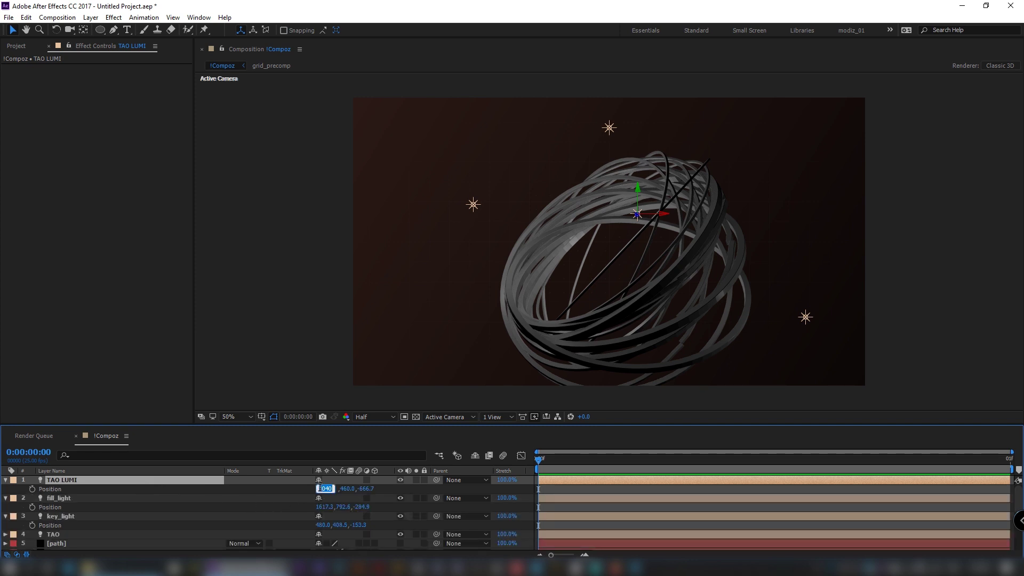
{"action": "type", "text": "782"}
{"action": "key", "text": "Tab"}
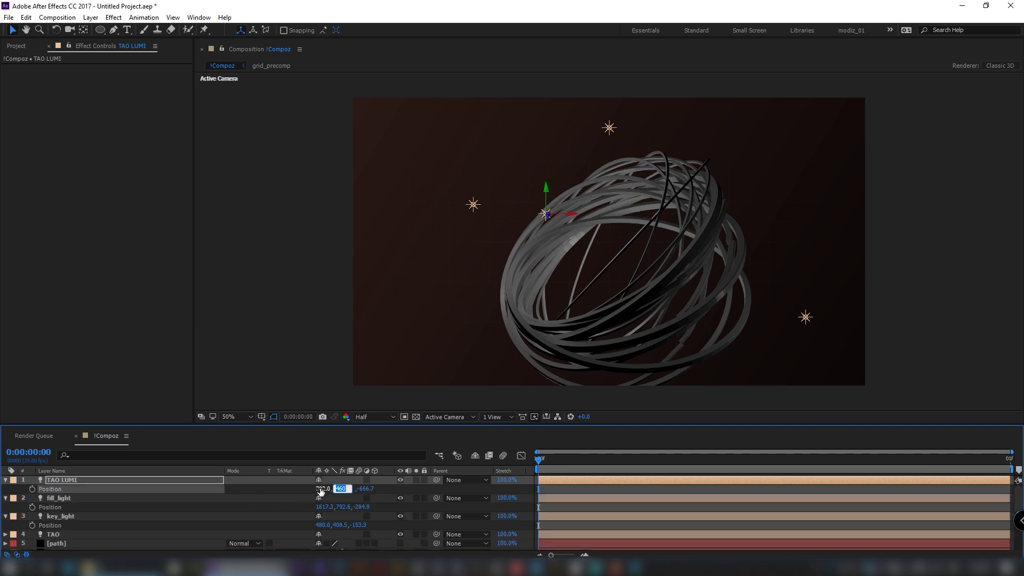
{"action": "type", "text": "540"}
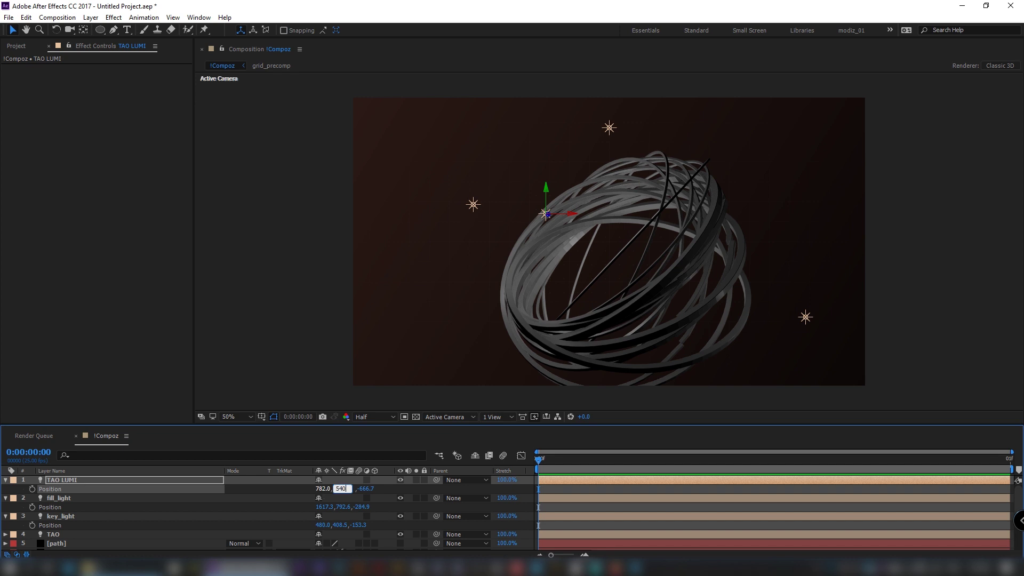
{"action": "key", "text": "Tab"}
{"action": "type", "text": "0"}
{"action": "key", "text": "Return"}
{"action": "key", "text": "F2"}
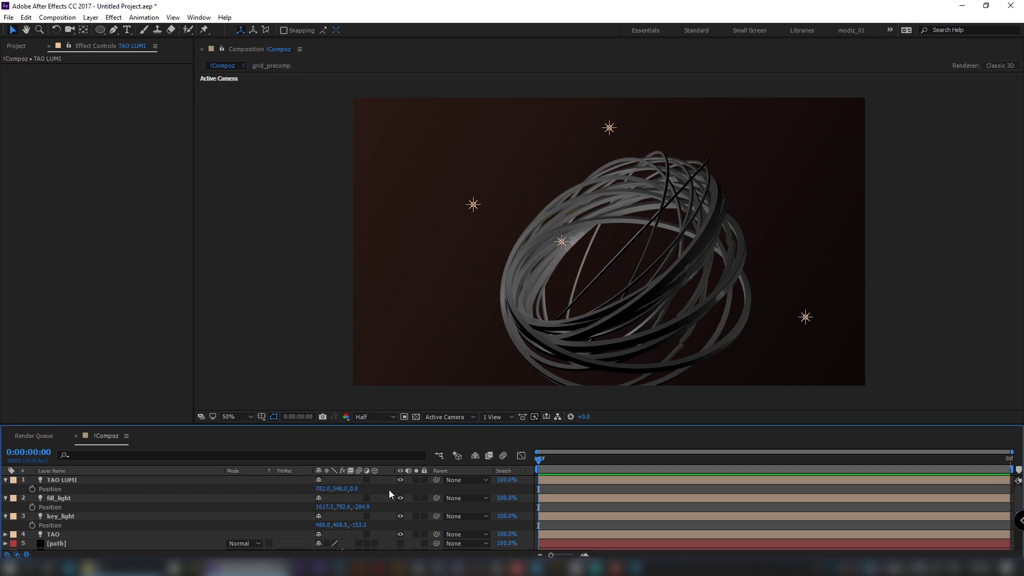
Set the tao layer's Specular to 40, Metal to 55 and Fresnel to 12 in Material & Lighting.
{"action": "key", "text": "u"}
{"action": "left_click", "coordinate": [56, 534]}
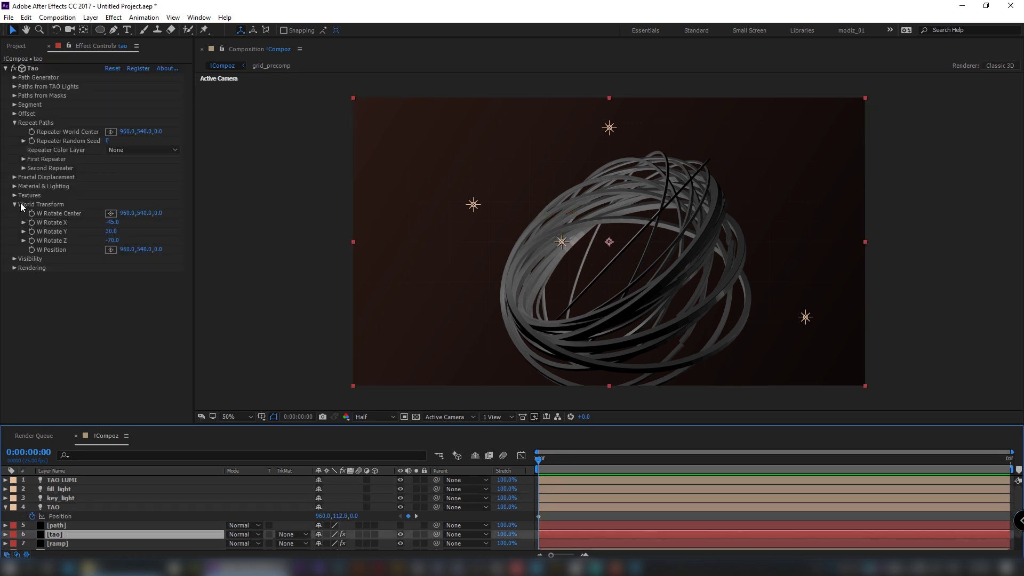
{"action": "left_click", "coordinate": [15, 186]}
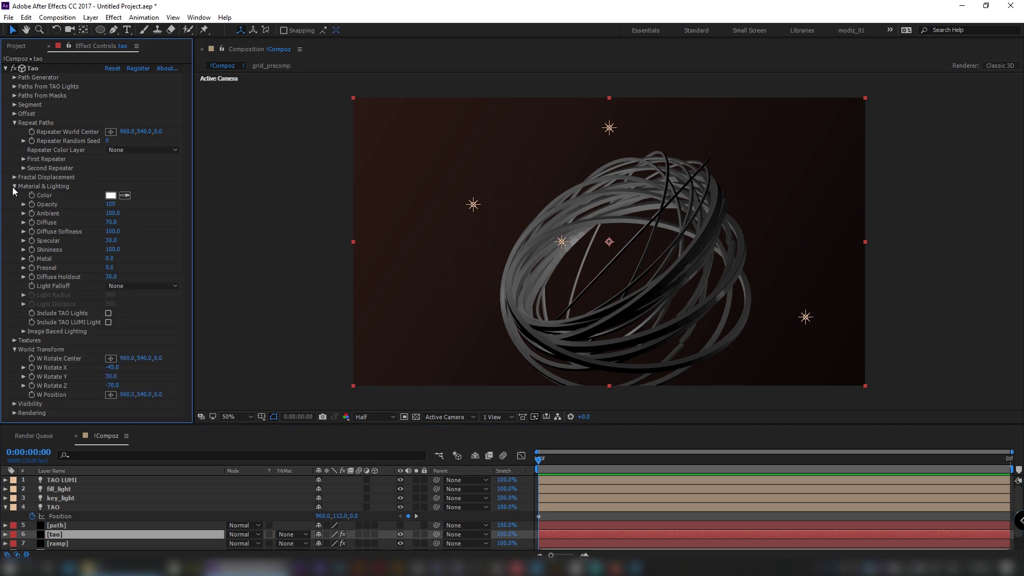
{"action": "left_click", "coordinate": [110, 241]}
{"action": "type", "text": "40"}
{"action": "key", "text": "Tab"}
{"action": "key", "text": "Tab"}
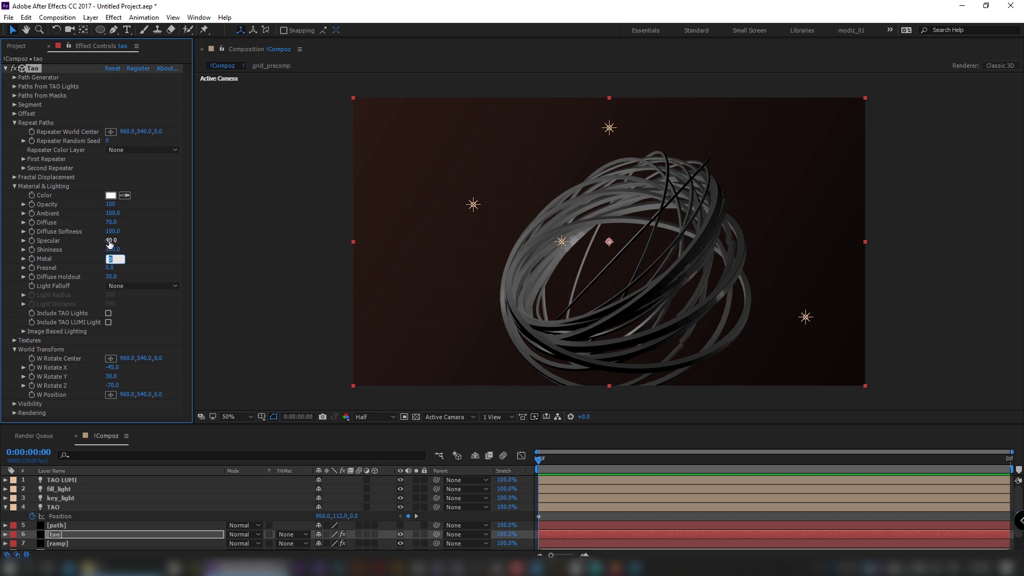
{"action": "type", "text": "55"}
{"action": "key", "text": "Tab"}
{"action": "type", "text": "12"}
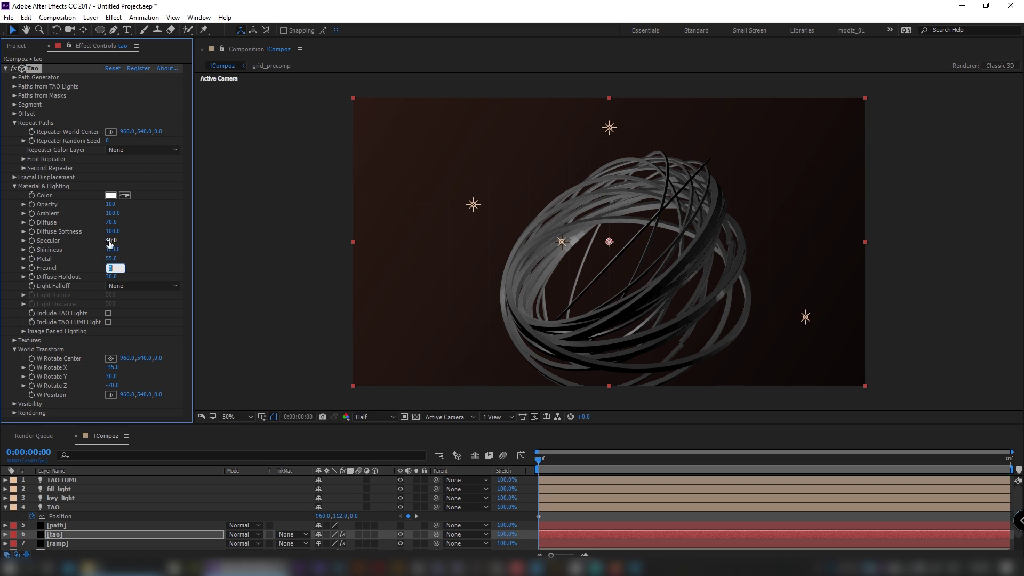
Set the Tao material's Light Falloff to Smooth and include the TAO LUMI lights.
{"action": "left_click", "coordinate": [136, 285]}
{"action": "left_click", "coordinate": [126, 308]}
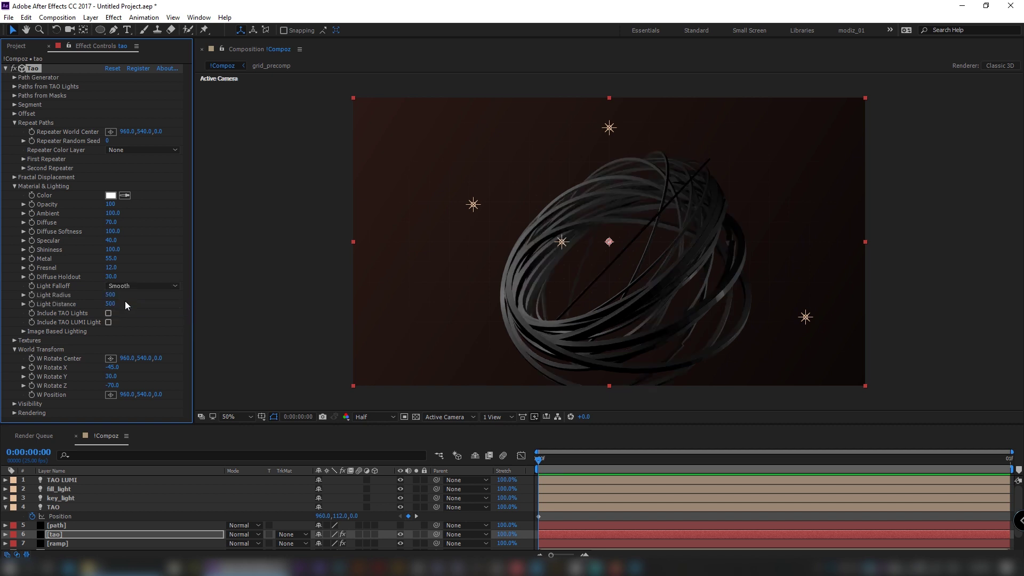
{"action": "left_click", "coordinate": [108, 322]}
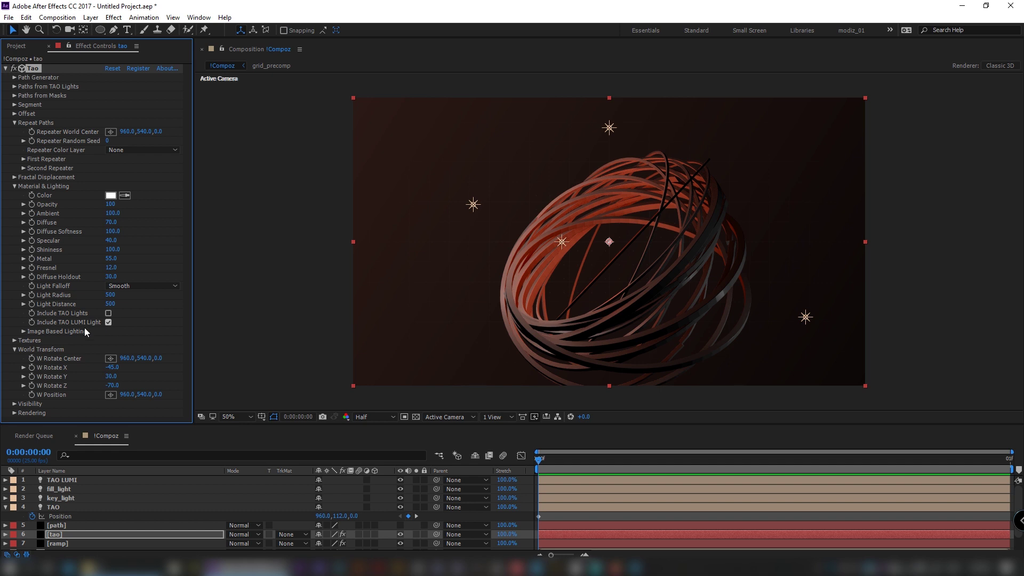
Expand the Tao Textures settings and import Techit-BM-037.jpg from File Explorer into the project.
{"action": "left_click", "coordinate": [14, 342]}
{"action": "scroll", "coordinate": [49, 312], "scroll_direction": "down", "scroll_amount": 5}
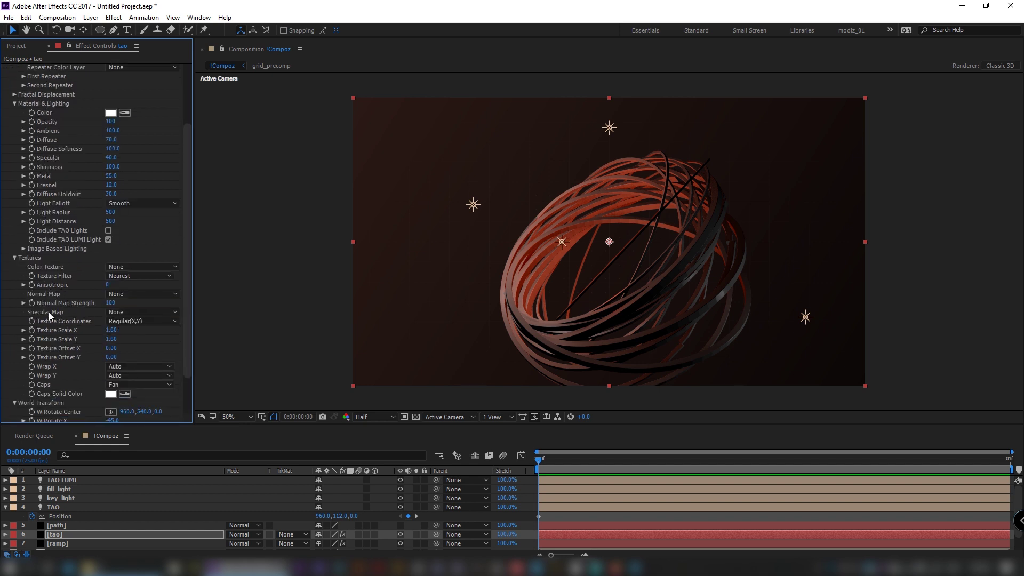
{"action": "left_click", "coordinate": [15, 46]}
{"action": "left_click", "coordinate": [122, 566]}
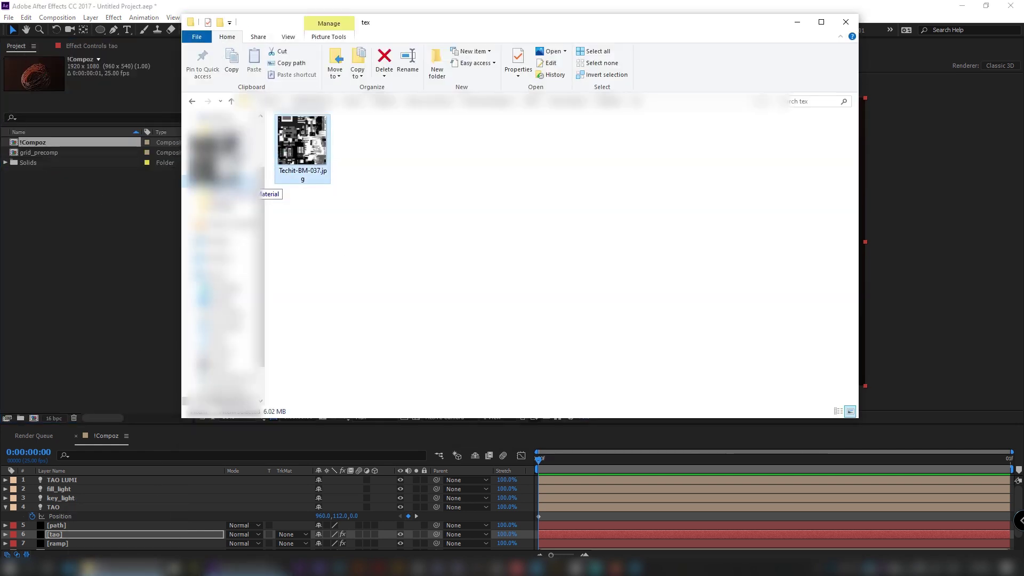
{"action": "left_click_drag", "start_coordinate": [234, 187], "coordinate": [143, 239]}
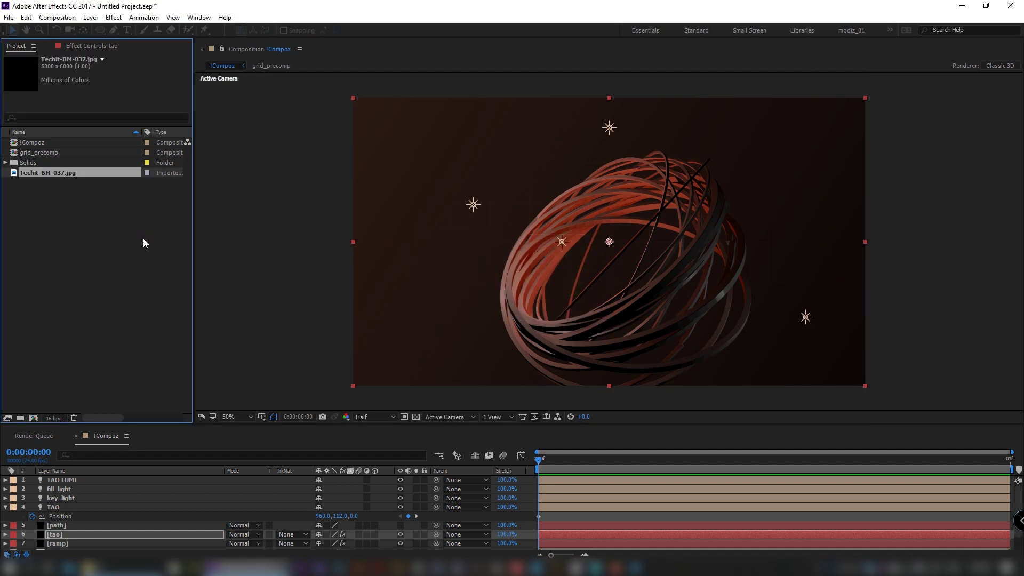
Create a composition from Techit-BM-037.jpg and name it texture_map.
{"action": "left_click_drag", "start_coordinate": [49, 173], "coordinate": [34, 418]}
{"action": "key", "text": "comma"}
{"action": "key", "text": "comma"}
{"action": "key", "text": "comma"}
{"action": "key", "text": "comma"}
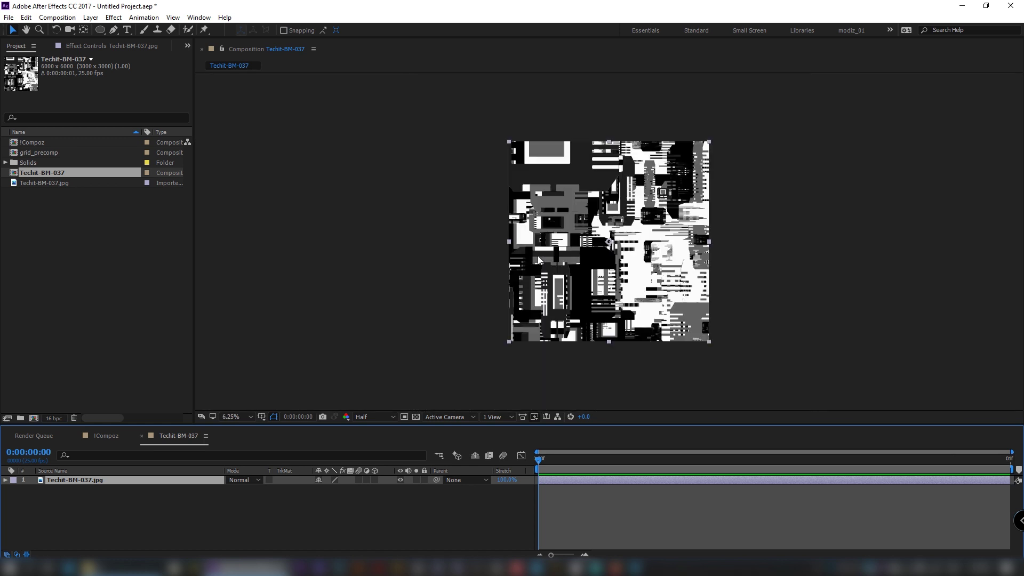
{"action": "key", "text": "ctrl+k"}
{"action": "type", "text": "text"}
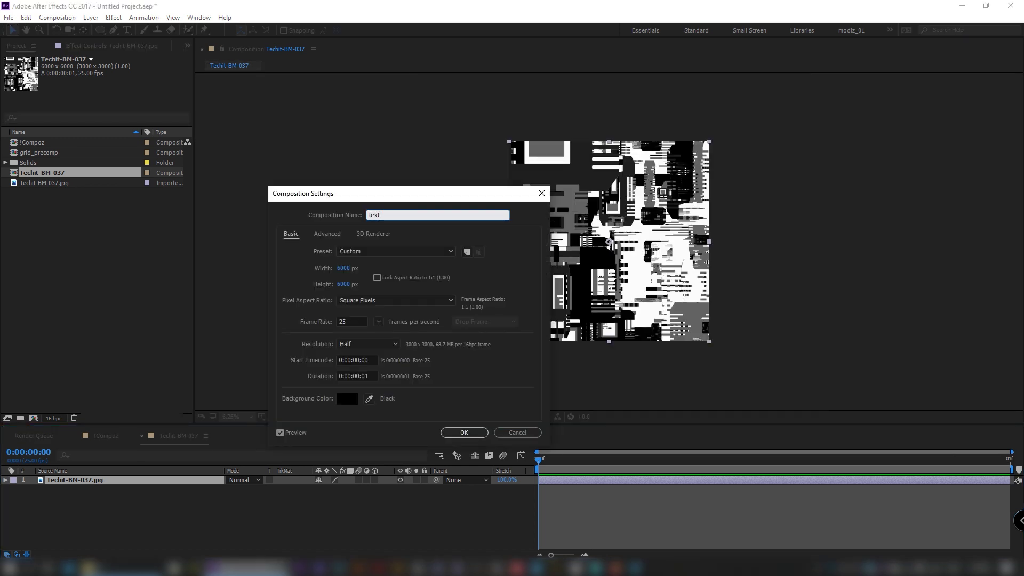
{"action": "type", "text": "ure_map"}
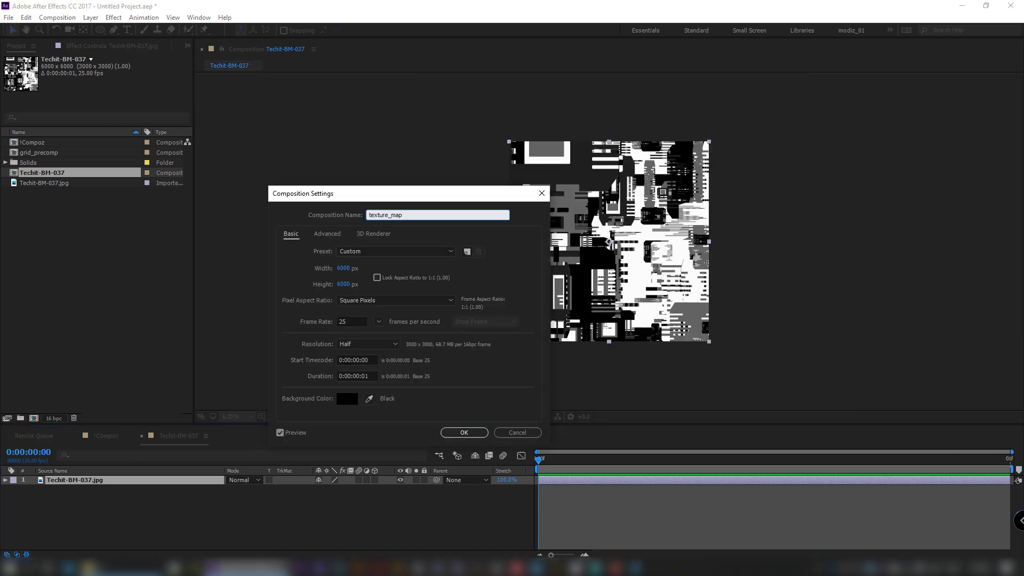
{"action": "left_click", "coordinate": [464, 433]}
Add a full-size light gray solid with brightness 75 beneath the Techit-BM-037.jpg layer.
{"action": "key", "text": "ctrl+y"}
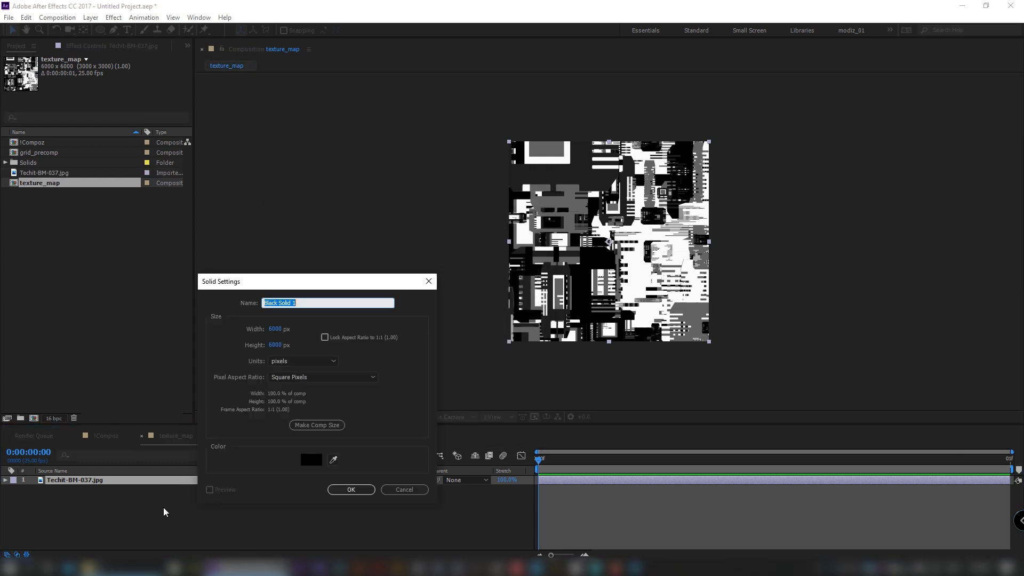
{"action": "left_click", "coordinate": [311, 459]}
{"action": "left_click", "coordinate": [508, 350]}
{"action": "type", "text": "75"}
{"action": "key", "text": "Return"}
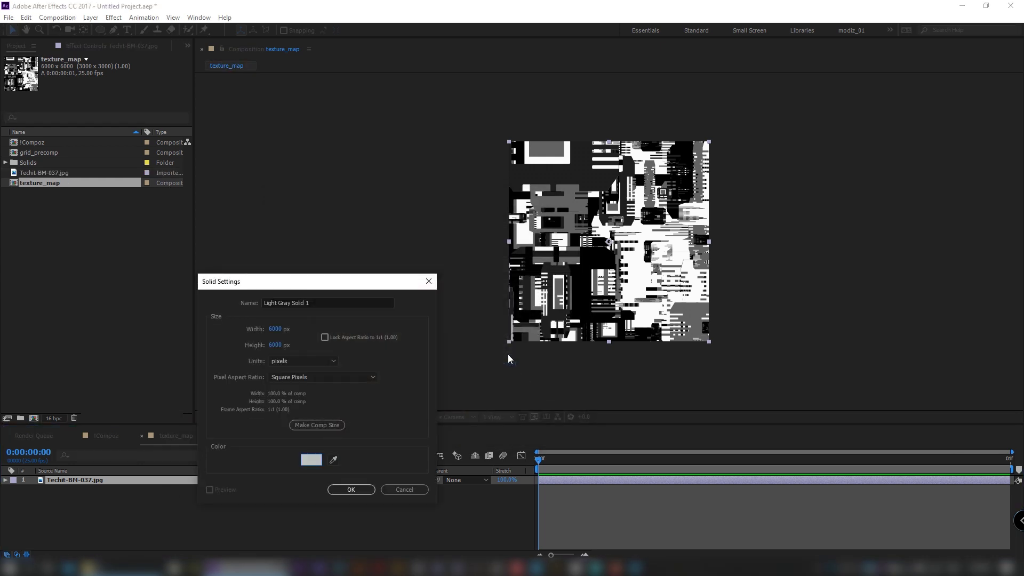
{"action": "key", "text": "Return"}
Set the Techit-BM-037.jpg layer's blending mode to Add and its opacity to 25%.
{"action": "left_click", "coordinate": [244, 480]}
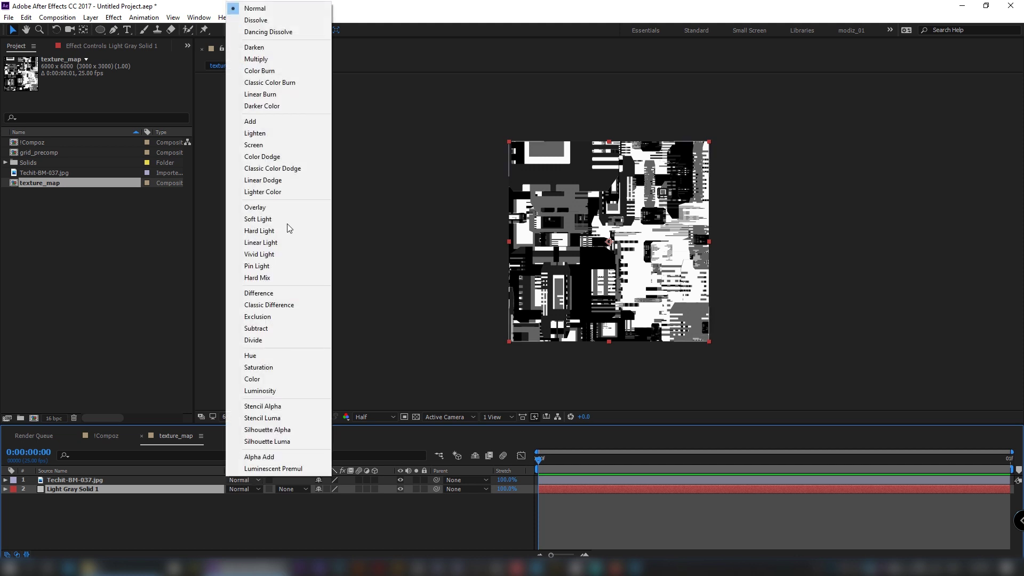
{"action": "left_click", "coordinate": [263, 120]}
{"action": "key", "text": "t"}
{"action": "left_click", "coordinate": [320, 488]}
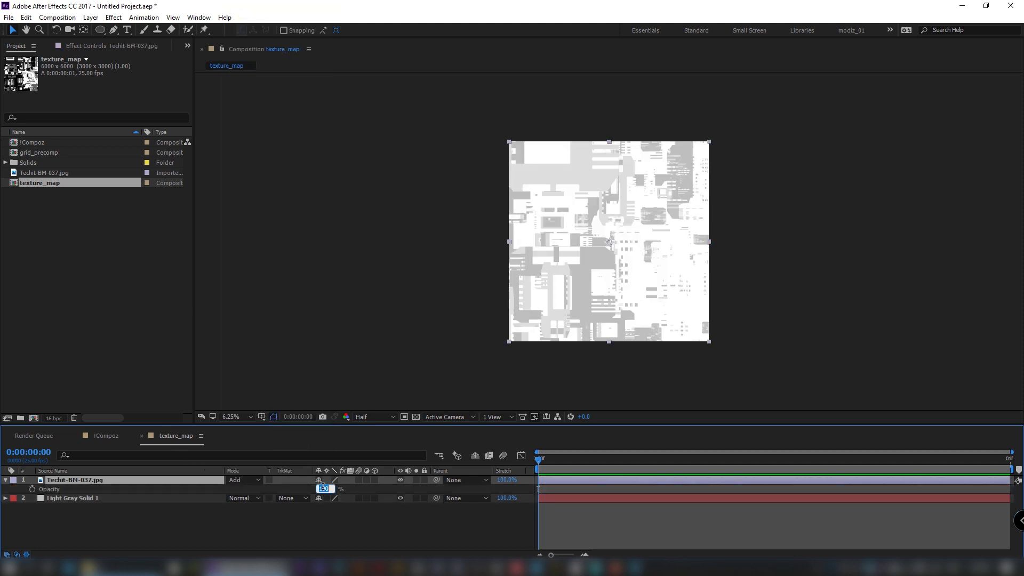
{"action": "type", "text": "25"}
{"action": "key", "text": "Return"}
Place the texture_map composition as the uppermost layer of !Compoz and hide it.
{"action": "left_click", "coordinate": [106, 435]}
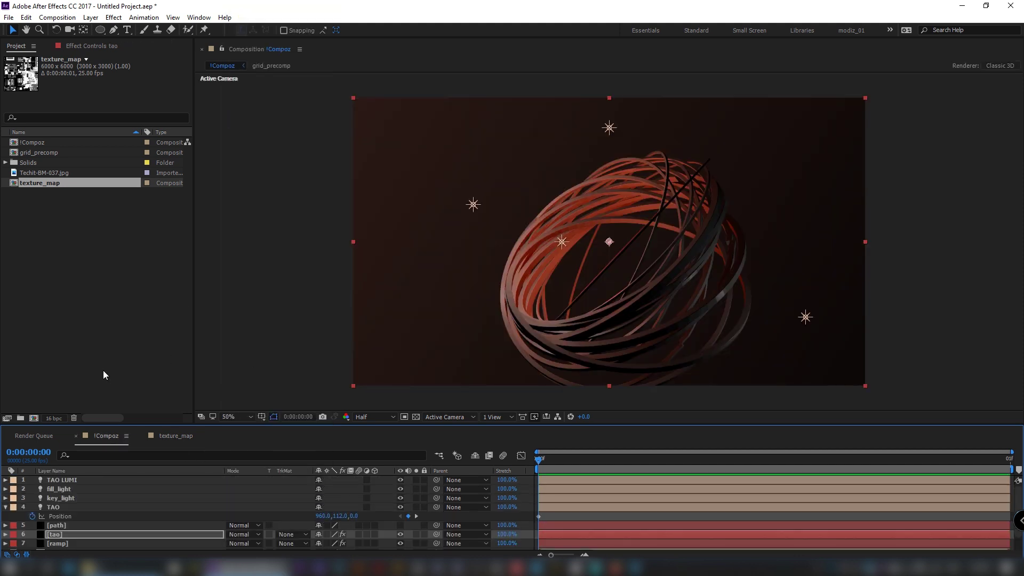
{"action": "left_click_drag", "start_coordinate": [43, 184], "coordinate": [122, 484]}
{"action": "left_click_drag", "start_coordinate": [123, 481], "coordinate": [172, 485]}
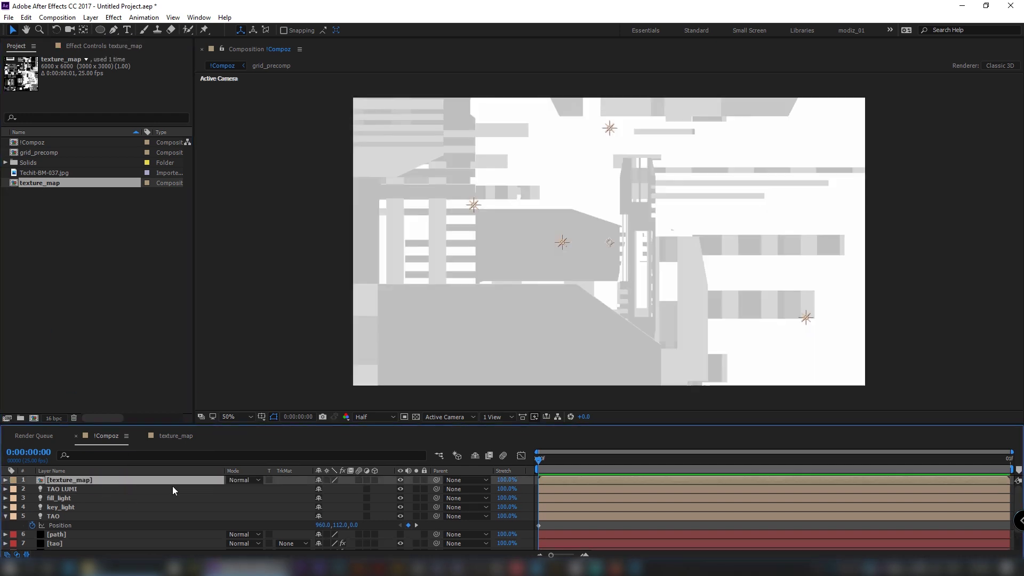
{"action": "left_click", "coordinate": [401, 481]}
Set the tao layer's Color Texture to texture_map and its Texture Filter to Linear.
{"action": "left_click", "coordinate": [69, 543]}
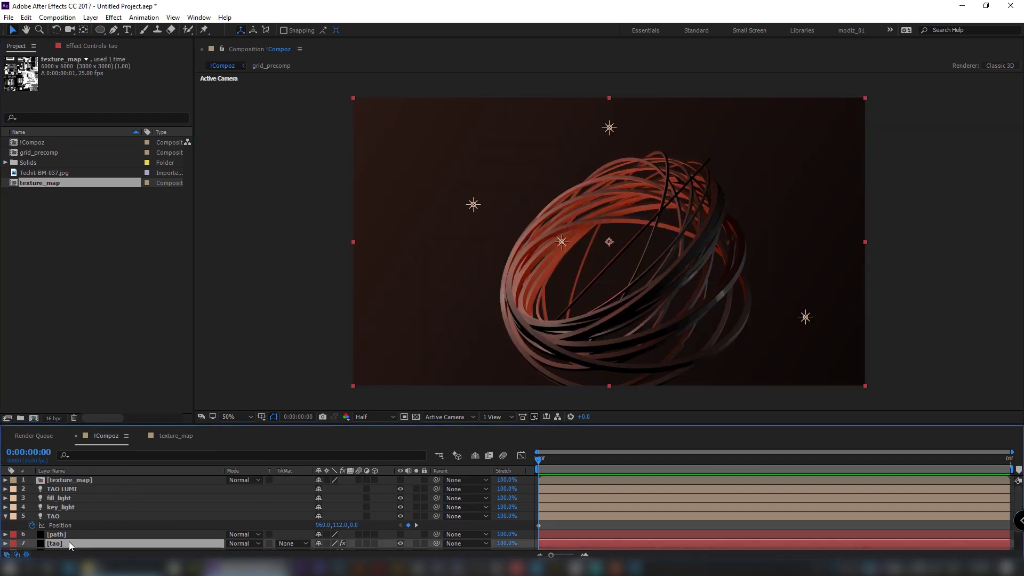
{"action": "left_click", "coordinate": [94, 48]}
{"action": "left_click_drag", "start_coordinate": [123, 426], "coordinate": [130, 397]}
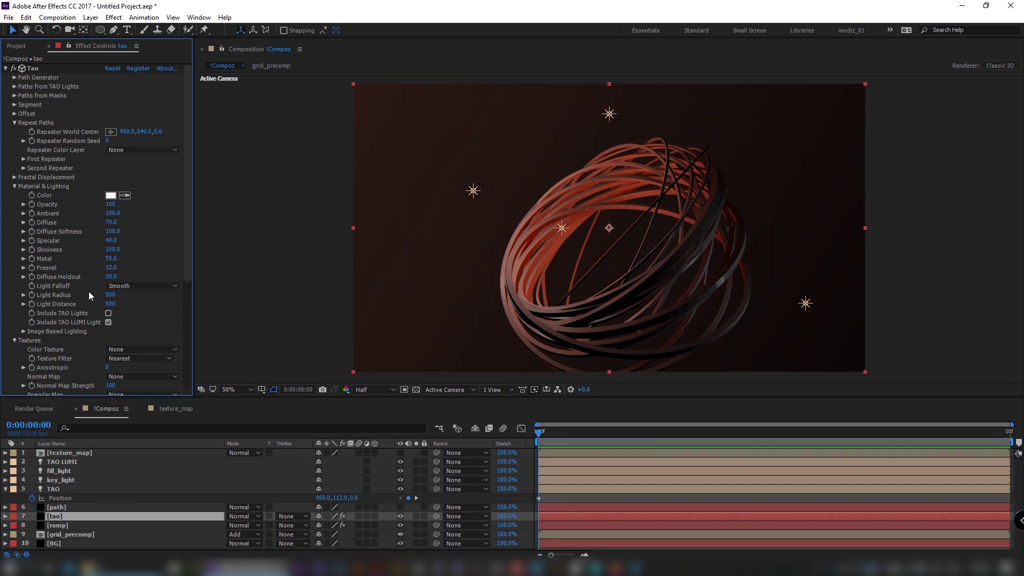
{"action": "scroll", "coordinate": [88, 294], "scroll_direction": "down", "scroll_amount": 4}
{"action": "left_click", "coordinate": [130, 252]}
{"action": "left_click", "coordinate": [128, 274]}
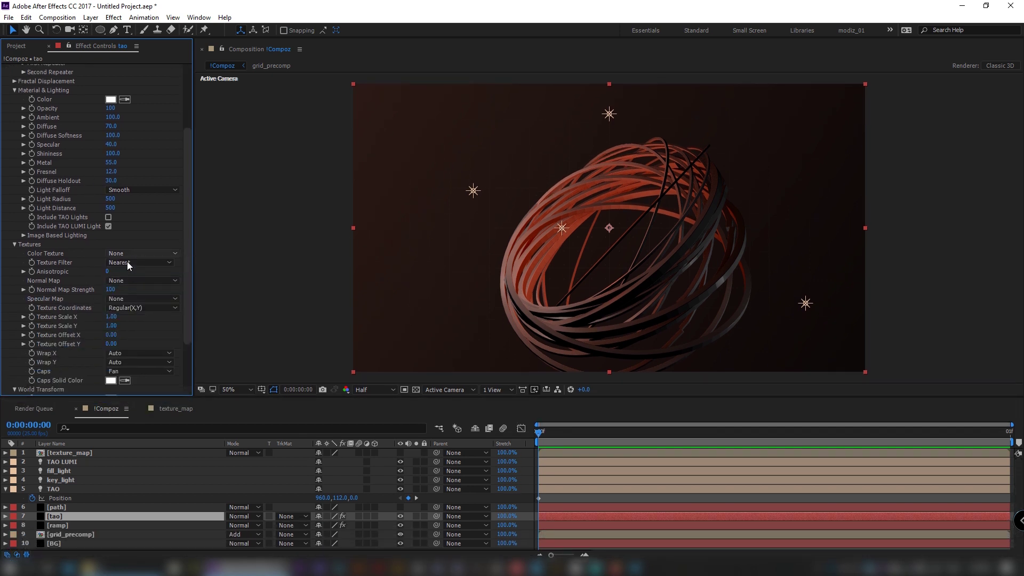
{"action": "left_click", "coordinate": [126, 261]}
{"action": "left_click", "coordinate": [124, 281]}
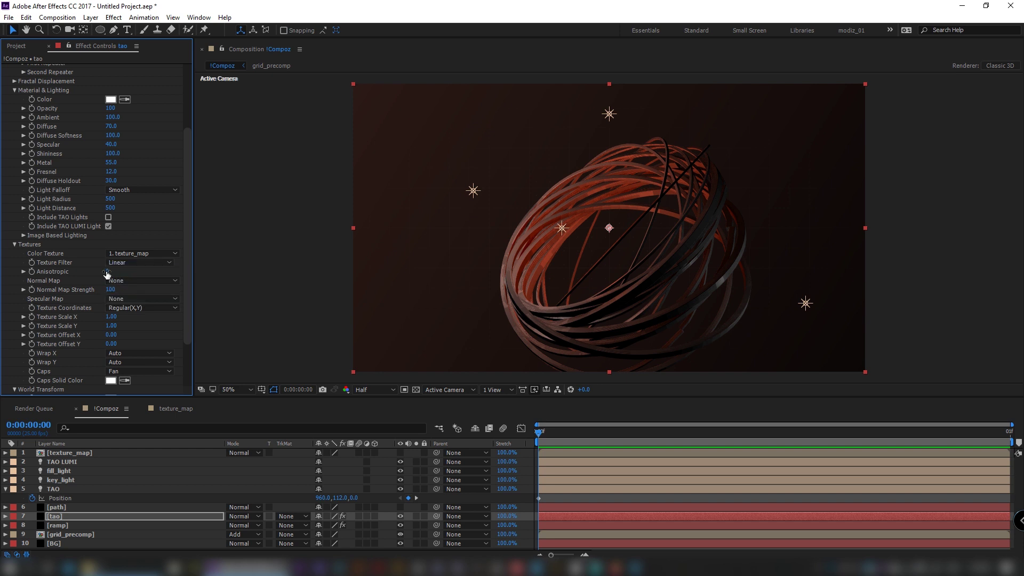
Set Anisotropic to 25 and use texture_map as the Specular Map in the Tao textures.
{"action": "type", "text": "25"}
{"action": "key", "text": "Return"}
{"action": "left_click", "coordinate": [128, 296]}
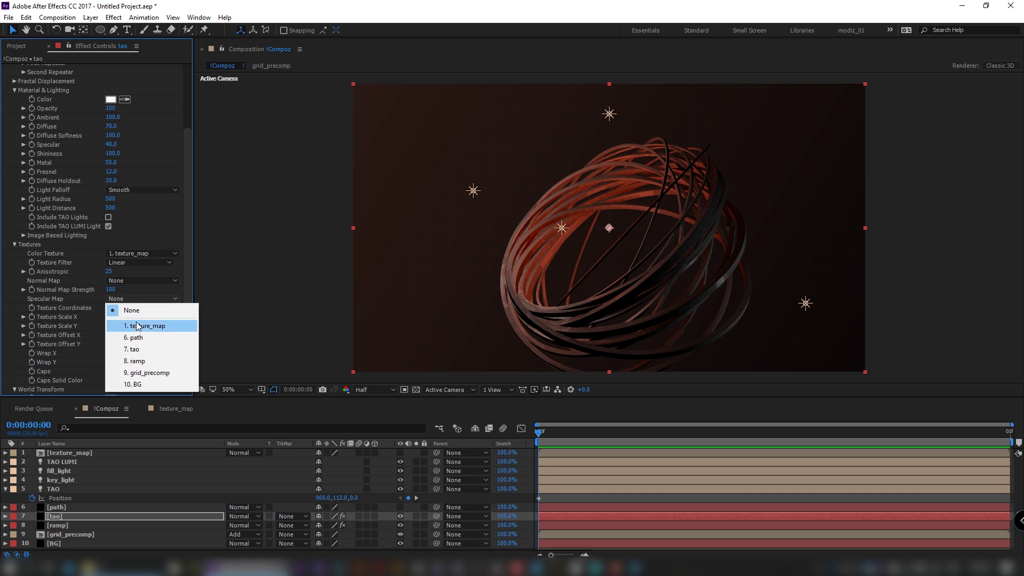
{"action": "left_click", "coordinate": [128, 324]}
Set the Tao Texture Scale X to 4 and Texture Scale Y to 2.
{"action": "left_click", "coordinate": [111, 316]}
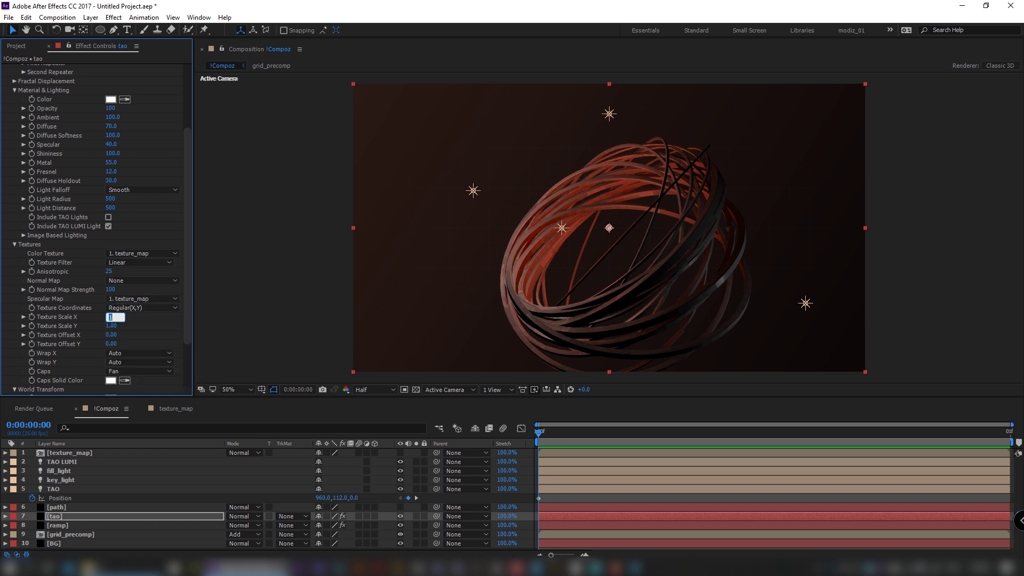
{"action": "type", "text": "4"}
{"action": "key", "text": "Tab"}
{"action": "type", "text": "2"}
{"action": "key", "text": "Return"}
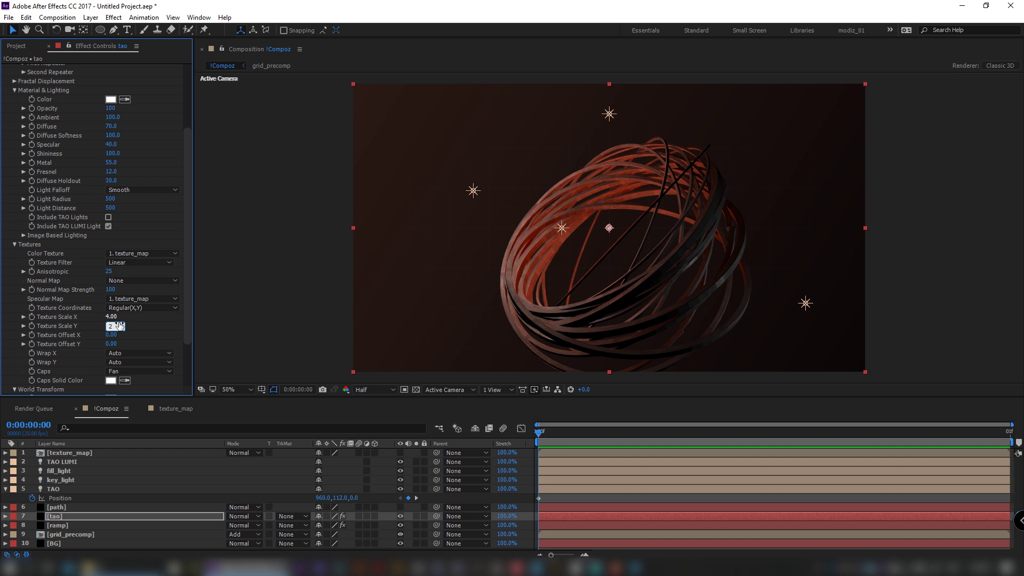
Set the texture's Wrap X and Wrap Y to Repeat and Caps to Texture Off.
{"action": "left_click", "coordinate": [130, 353]}
{"action": "left_click", "coordinate": [142, 378]}
{"action": "left_click", "coordinate": [123, 365]}
{"action": "left_click", "coordinate": [134, 385]}
{"action": "left_click", "coordinate": [121, 372]}
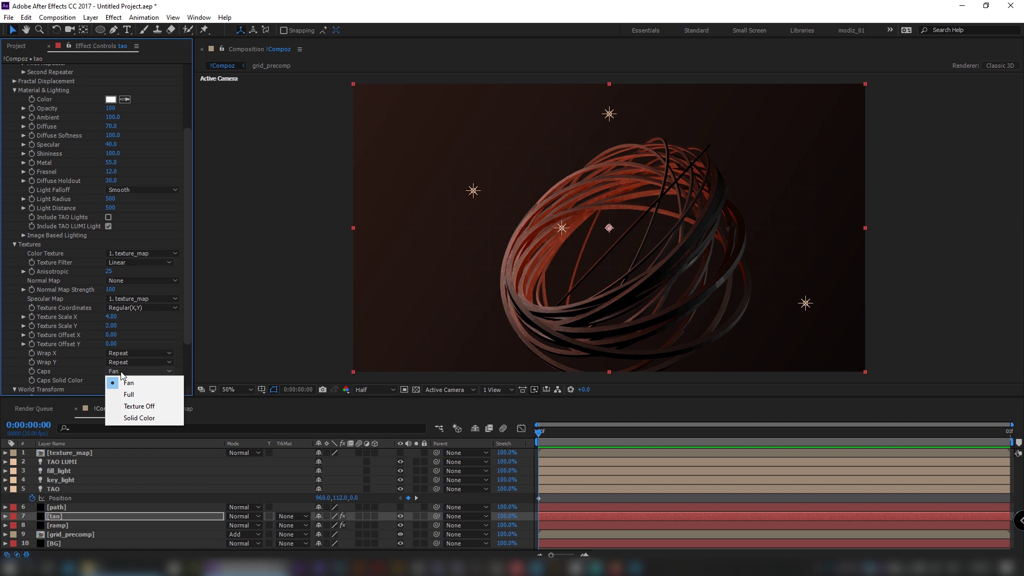
{"action": "left_click", "coordinate": [138, 406]}
Set the Shader to Smooth in the Tao Rendering settings.
{"action": "scroll", "coordinate": [72, 363], "scroll_direction": "down", "scroll_amount": 3}
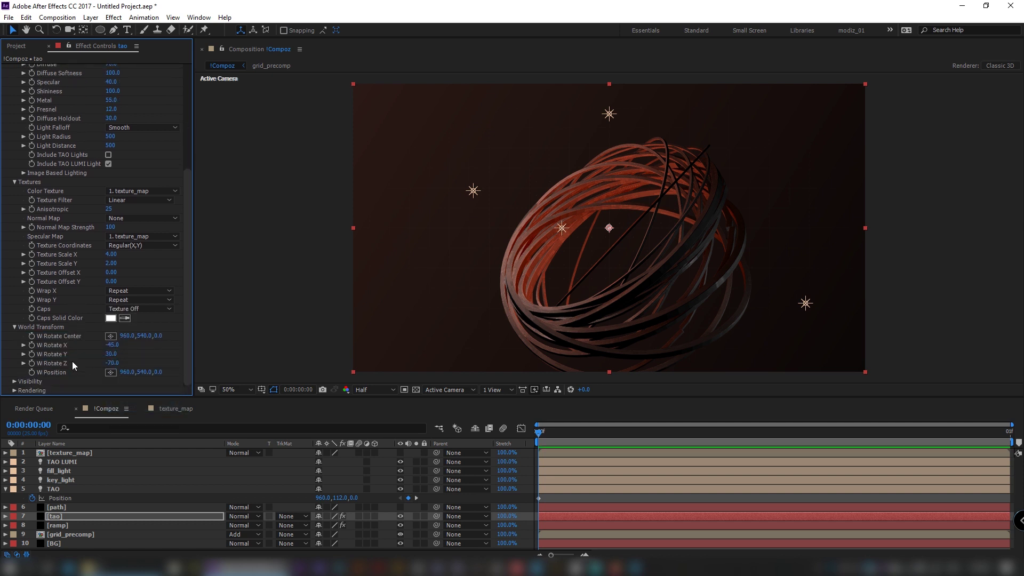
{"action": "left_click", "coordinate": [14, 390]}
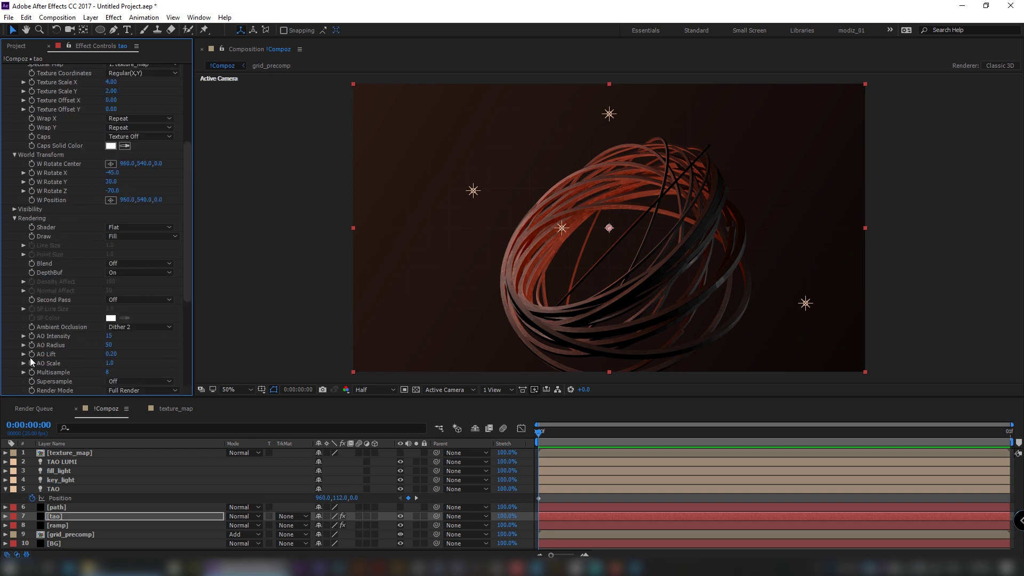
{"action": "scroll", "coordinate": [34, 352], "scroll_direction": "down", "scroll_amount": 5}
{"action": "left_click", "coordinate": [123, 230]}
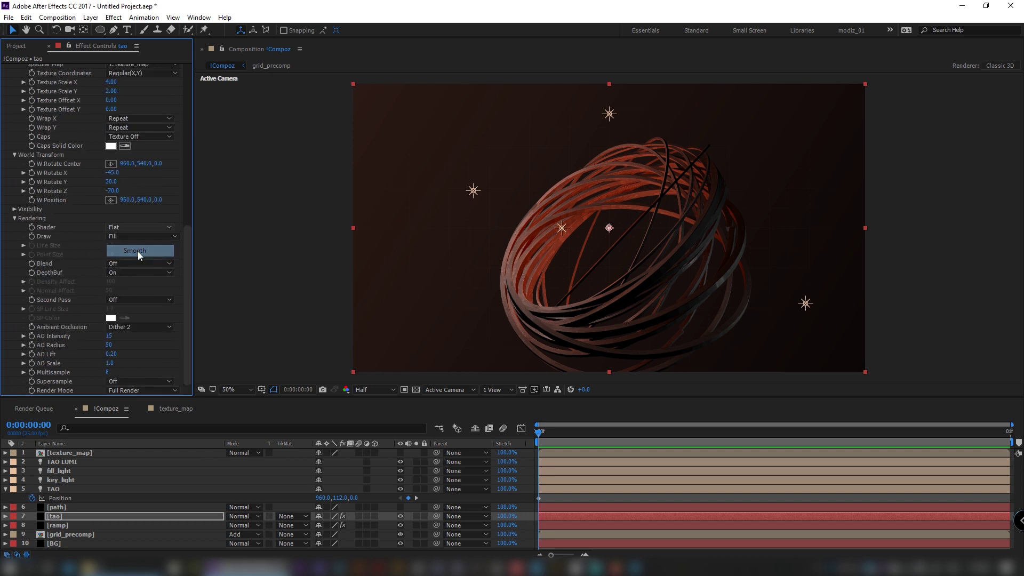
{"action": "left_click", "coordinate": [138, 251]}
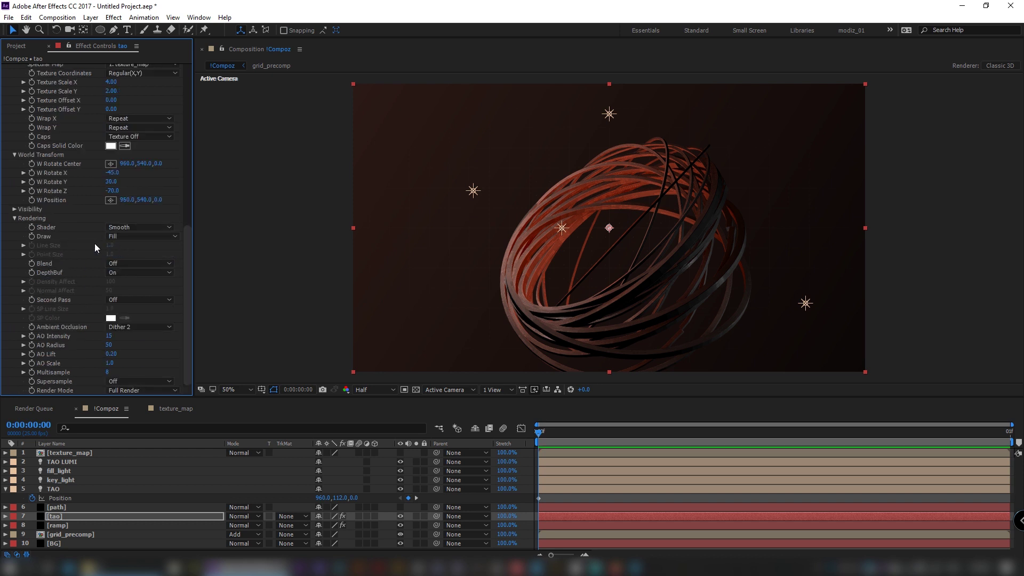
Set Tao's Ambient Occlusion to Dither 1 with AO Intensity 35, and Supersample to 4x.
{"action": "left_click", "coordinate": [127, 327]}
{"action": "left_click", "coordinate": [117, 341]}
{"action": "left_click", "coordinate": [110, 337]}
{"action": "type", "text": "35"}
{"action": "key", "text": "Return"}
{"action": "left_click", "coordinate": [123, 381]}
{"action": "left_click", "coordinate": [129, 402]}
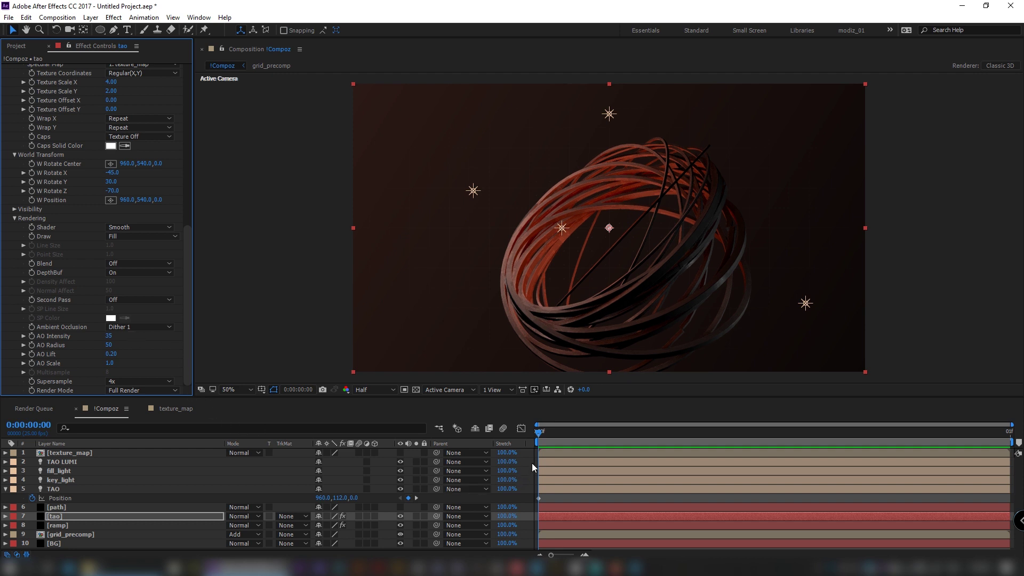
Add a two-node camera with the 50mm preset to !Compoz.
{"action": "key", "text": "ctrl+alt+shift+c"}
{"action": "left_click", "coordinate": [603, 202]}
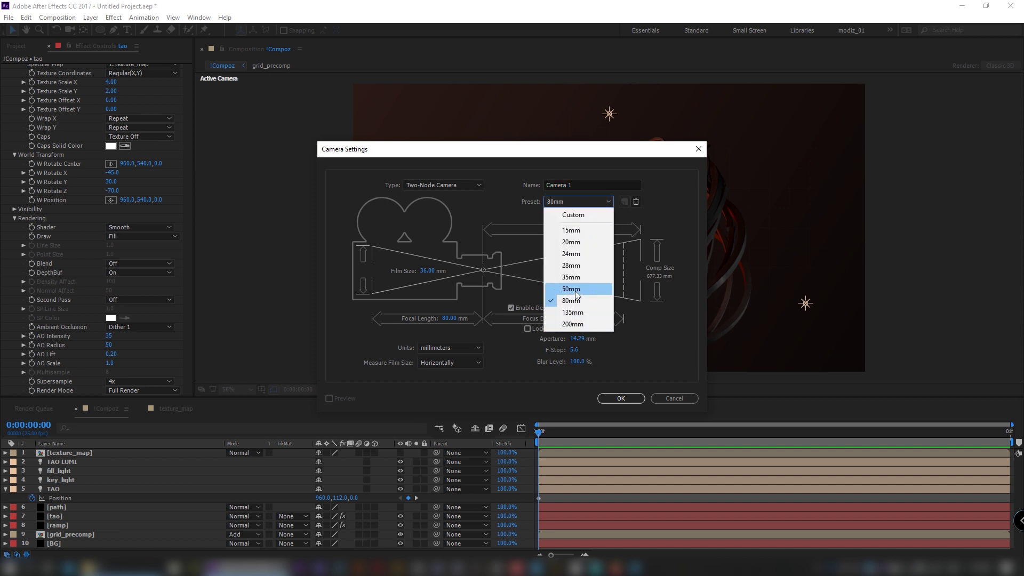
{"action": "left_click", "coordinate": [577, 294]}
{"action": "left_click", "coordinate": [621, 398]}
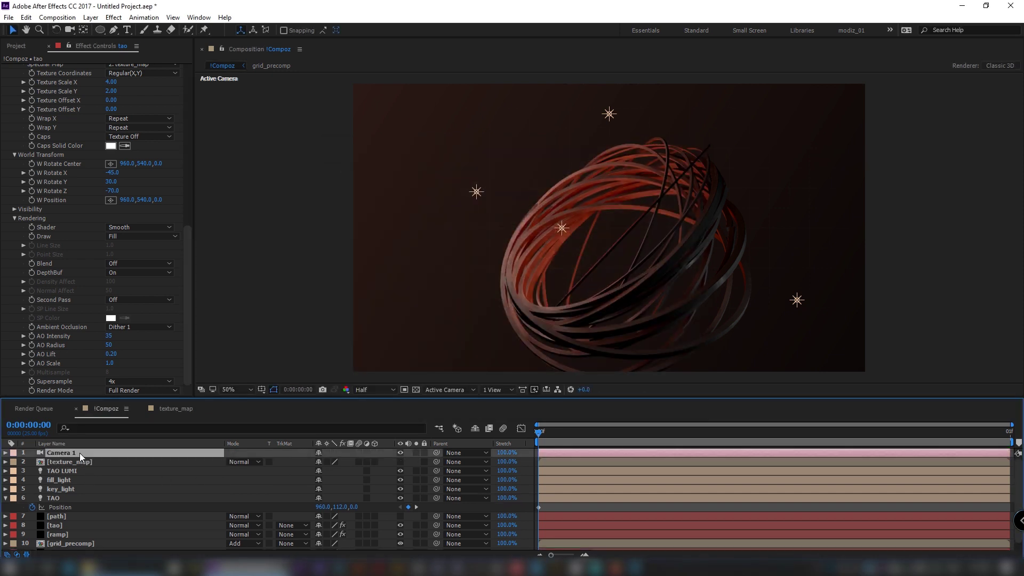
Create an orbit null for the Camera 1 layer.
{"action": "right_click", "coordinate": [79, 453]}
{"action": "mouse_move", "coordinate": [124, 346]}
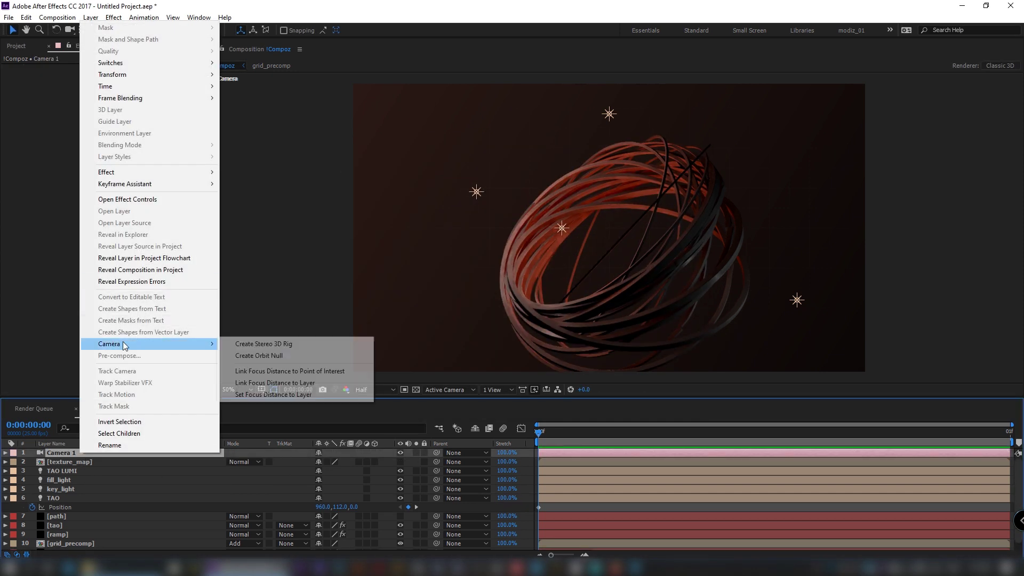
{"action": "left_click", "coordinate": [284, 355]}
{"action": "key", "text": "Return"}
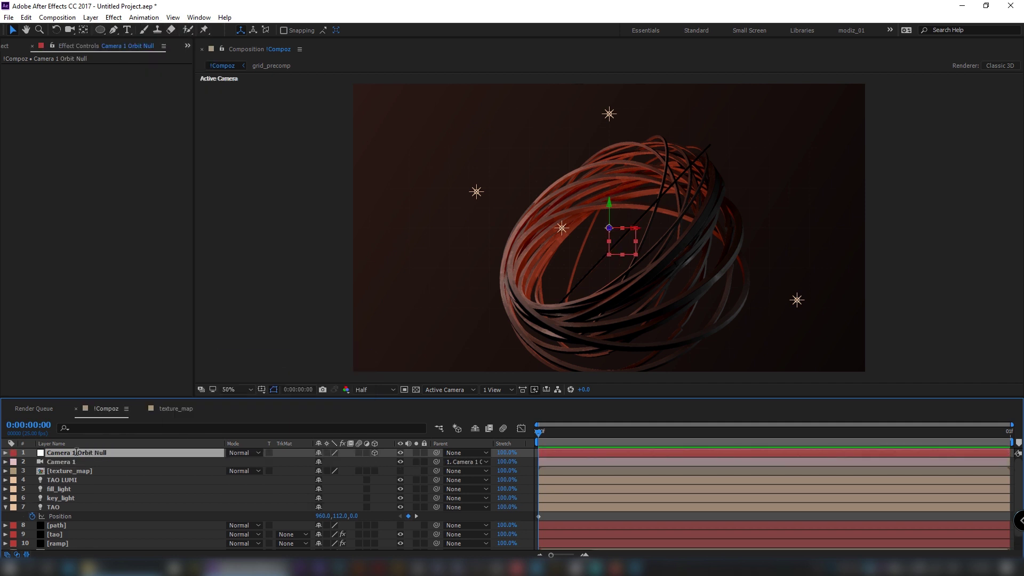
Rename the camera's orbit null cam_rig and set its position to X 777 and Z 1705.
{"action": "type", "text": "cam_rig"}
{"action": "key", "text": "Return"}
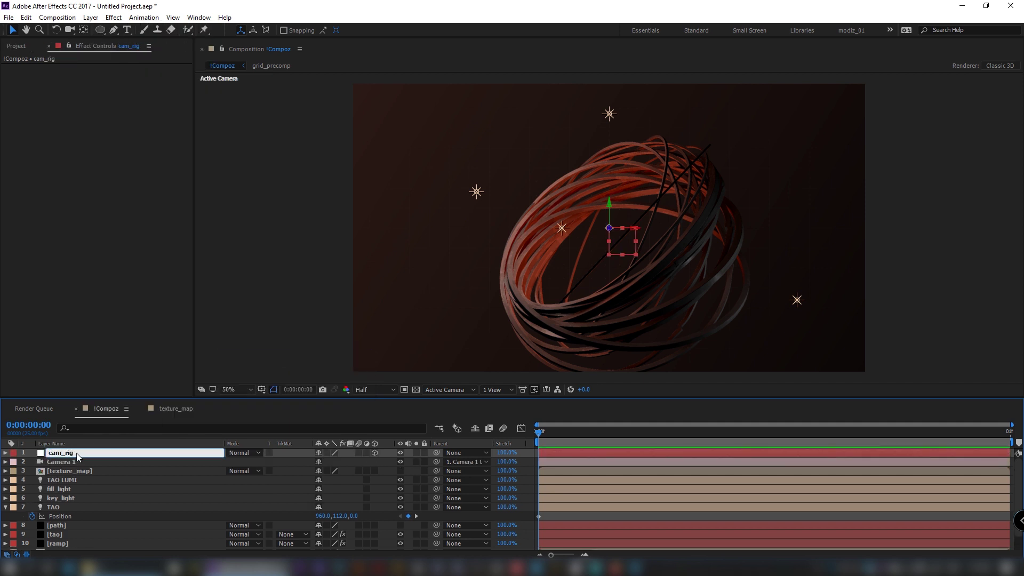
{"action": "key", "text": "p"}
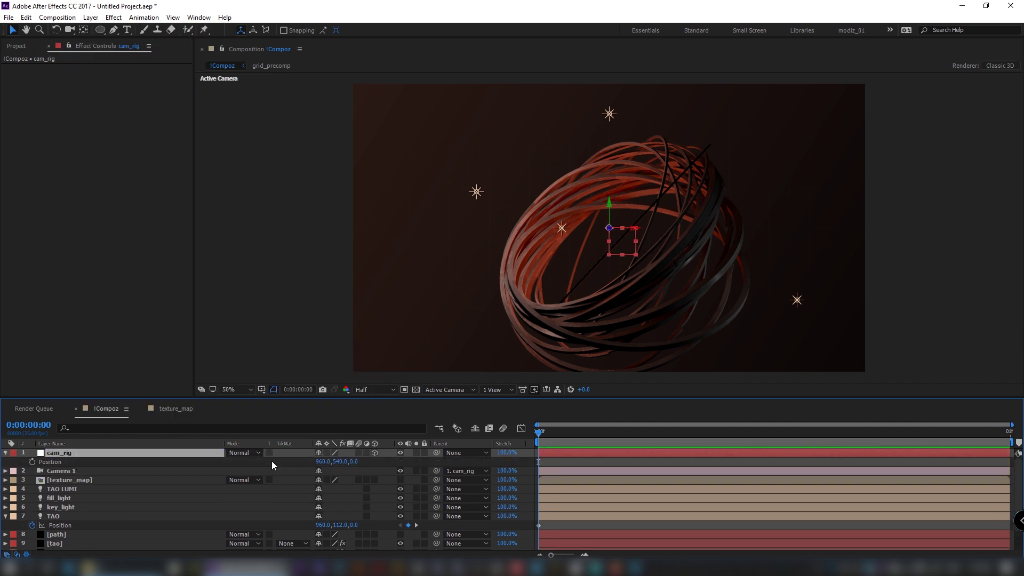
{"action": "left_click", "coordinate": [319, 462]}
{"action": "type", "text": "777"}
{"action": "key", "text": "Tab"}
{"action": "key", "text": "Tab"}
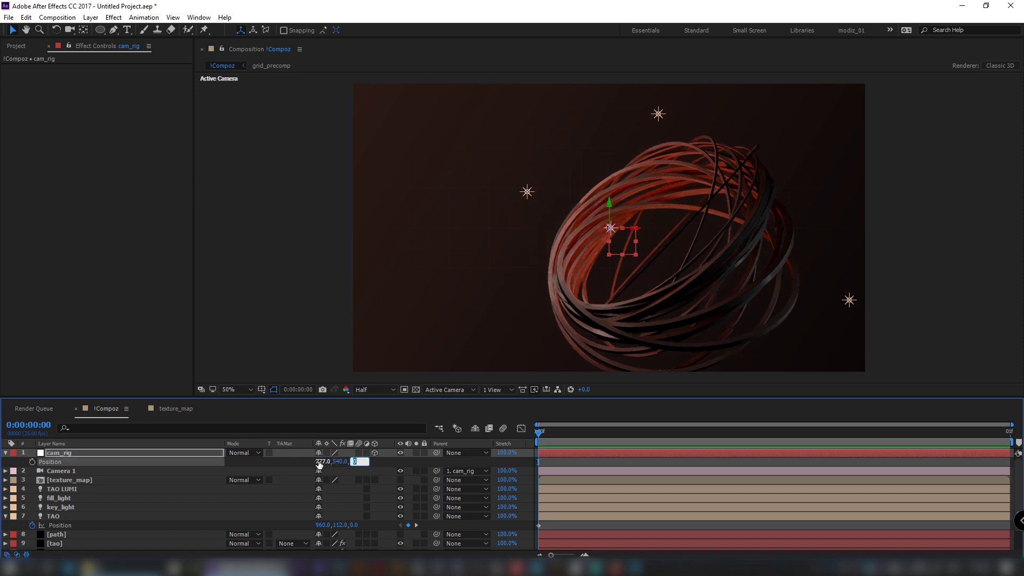
{"action": "type", "text": "1705"}
{"action": "key", "text": "Return"}
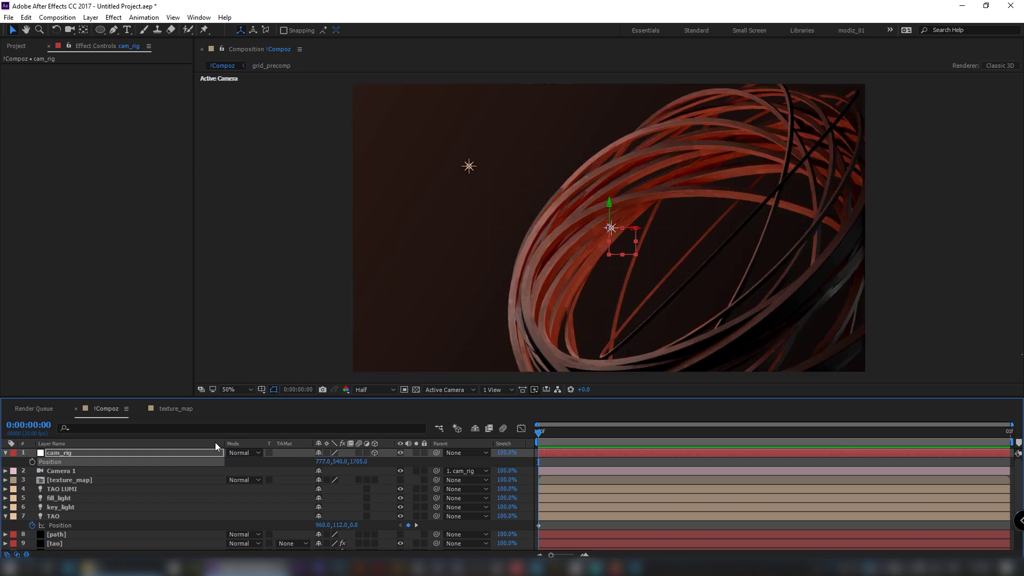
{"action": "left_click", "coordinate": [5, 452]}
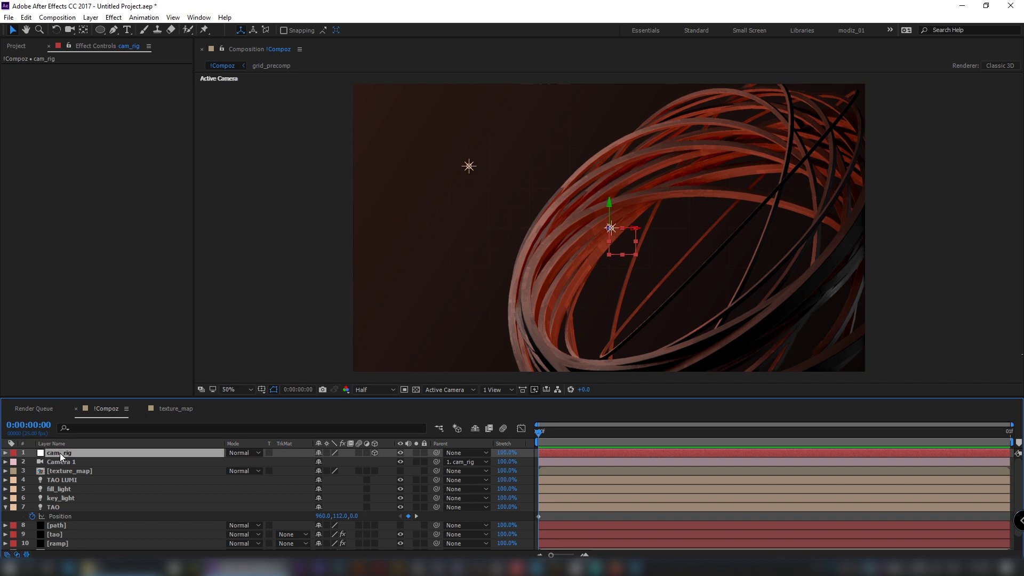
Pre-compose the layers from cam_rig through tao into geometry_main, moving all attributes into the new composition.
{"action": "scroll", "coordinate": [69, 518], "scroll_direction": "down", "scroll_amount": 2}
{"action": "left_click", "coordinate": [60, 516], "text": "shift"}
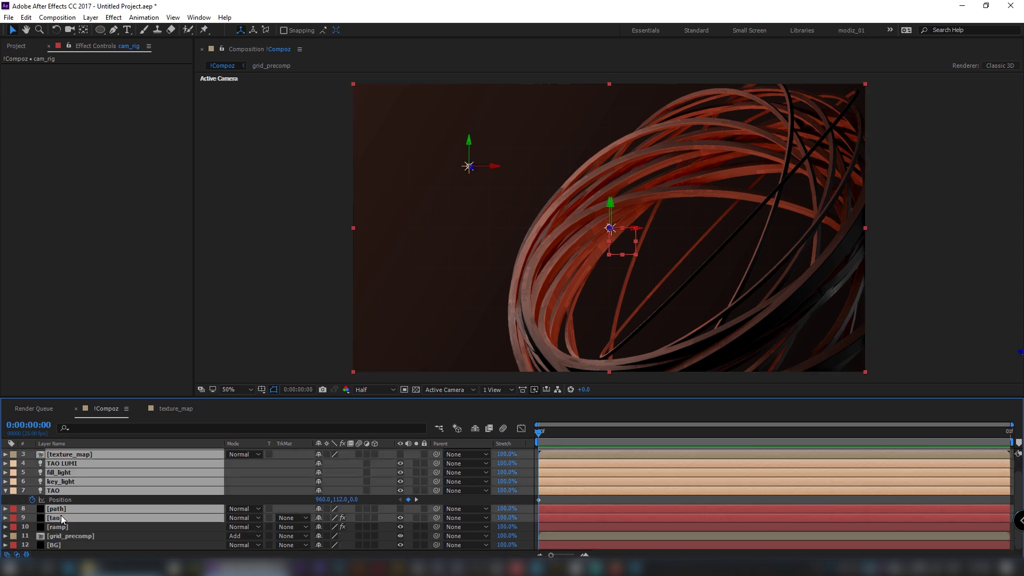
{"action": "key", "text": "ctrl+shift+c"}
{"action": "type", "text": "geo"}
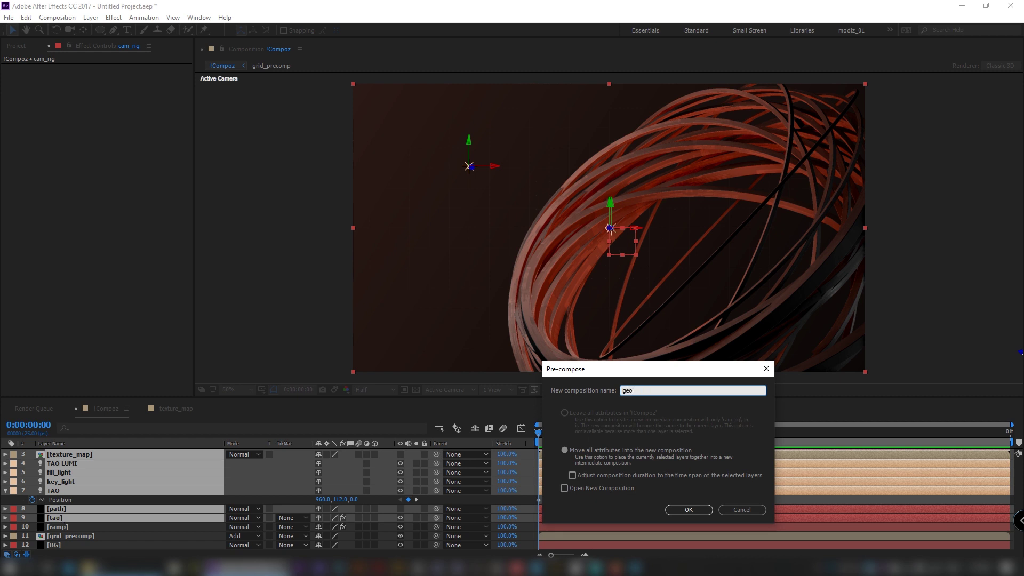
{"action": "type", "text": "metry_main"}
{"action": "left_click", "coordinate": [681, 507]}
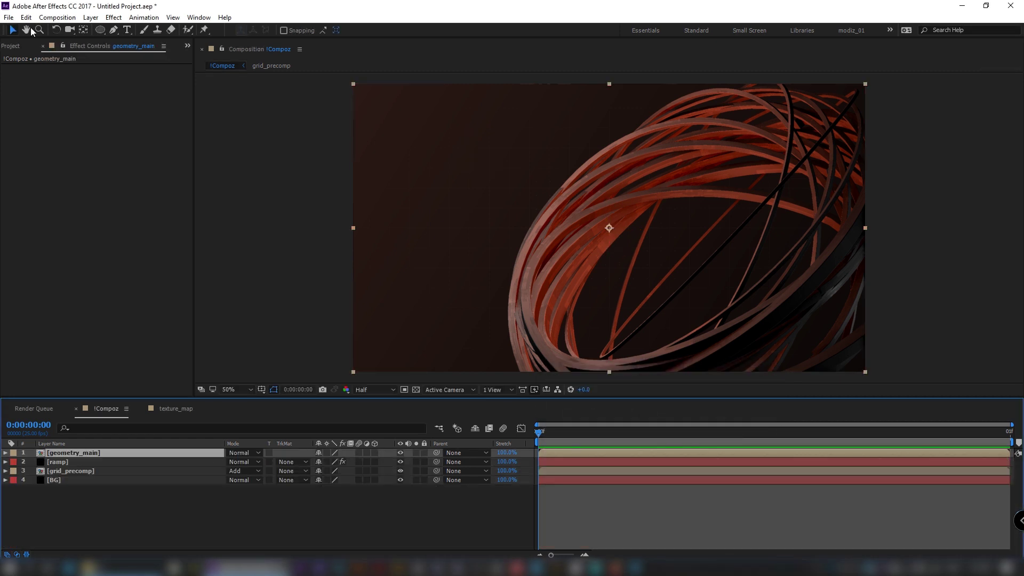
Duplicate the geometry_main composition as geometry_lines and place it as the uppermost layer of !Compoz.
{"action": "left_click", "coordinate": [11, 46]}
{"action": "left_click", "coordinate": [56, 195]}
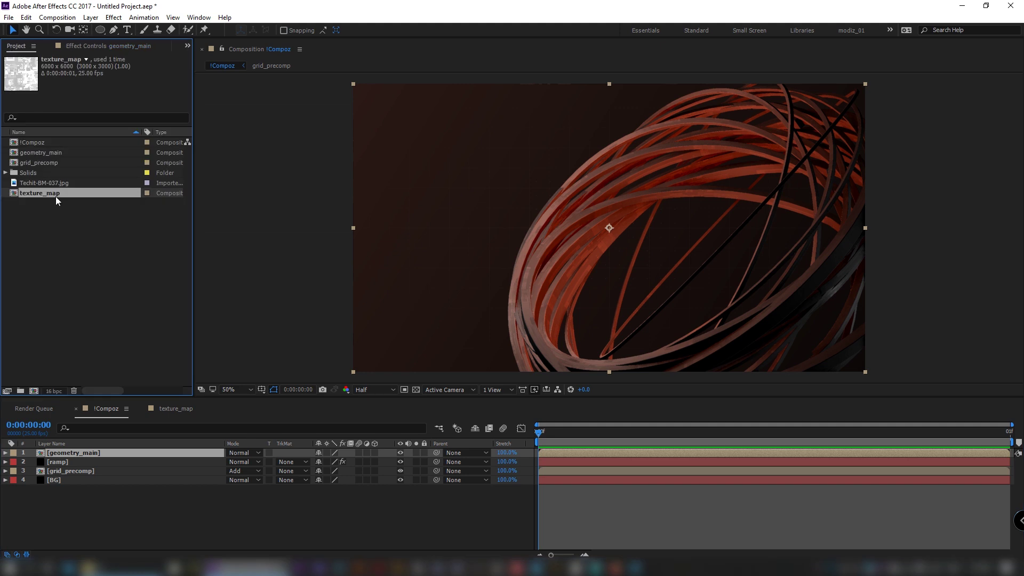
{"action": "left_click", "coordinate": [55, 155]}
{"action": "key", "text": "ctrl+d"}
{"action": "key", "text": "Return"}
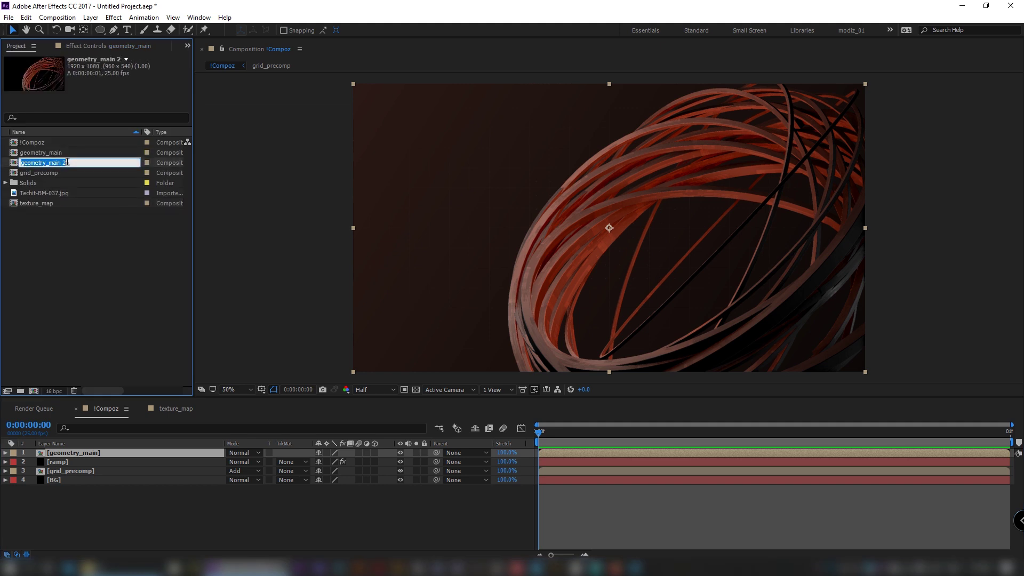
{"action": "type", "text": "geometry_mlines"}
{"action": "key", "text": "Return"}
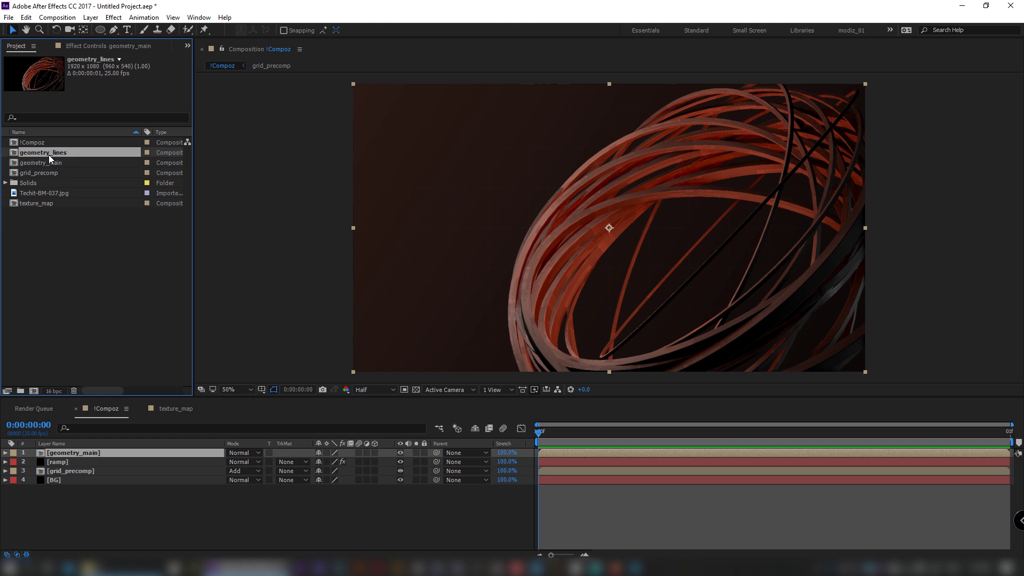
{"action": "left_click_drag", "start_coordinate": [49, 155], "coordinate": [131, 451]}
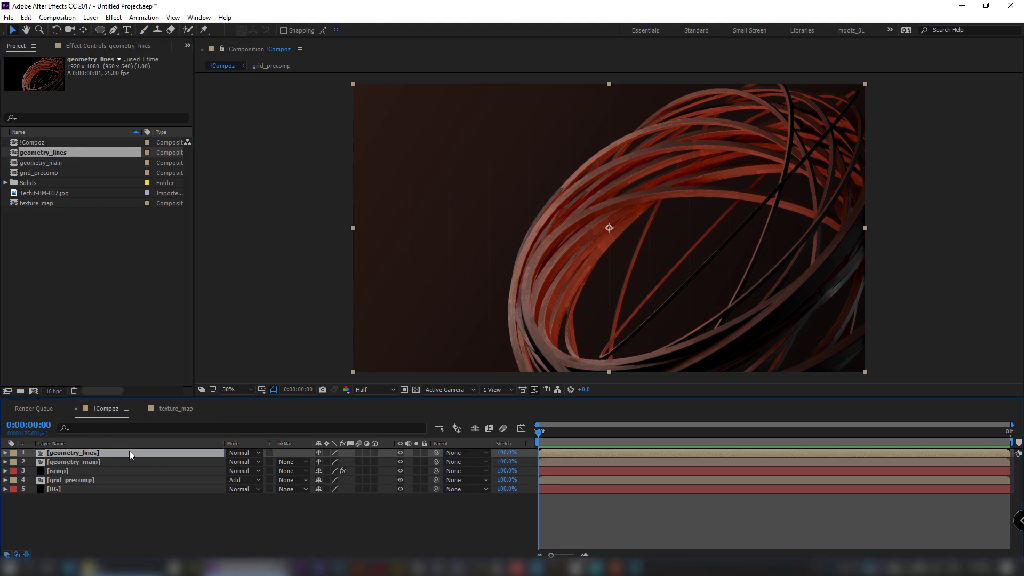
In geometry_lines, set the tao layer's Tao rendering Draw mode to Wireframe, and return to !Compoz.
{"action": "double_click", "coordinate": [129, 451]}
{"action": "left_click", "coordinate": [75, 523]}
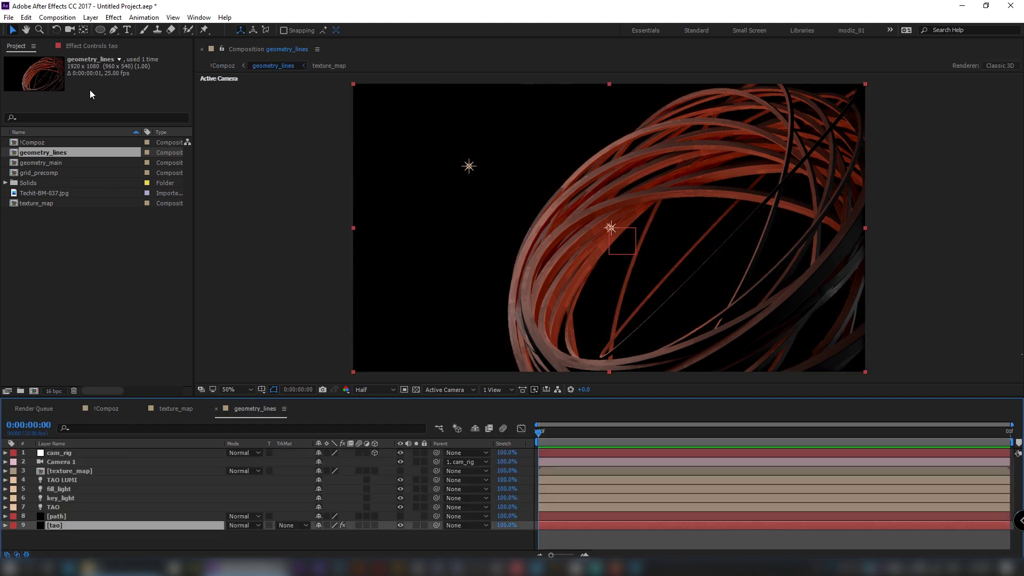
{"action": "key", "text": "F3"}
{"action": "left_click", "coordinate": [15, 223]}
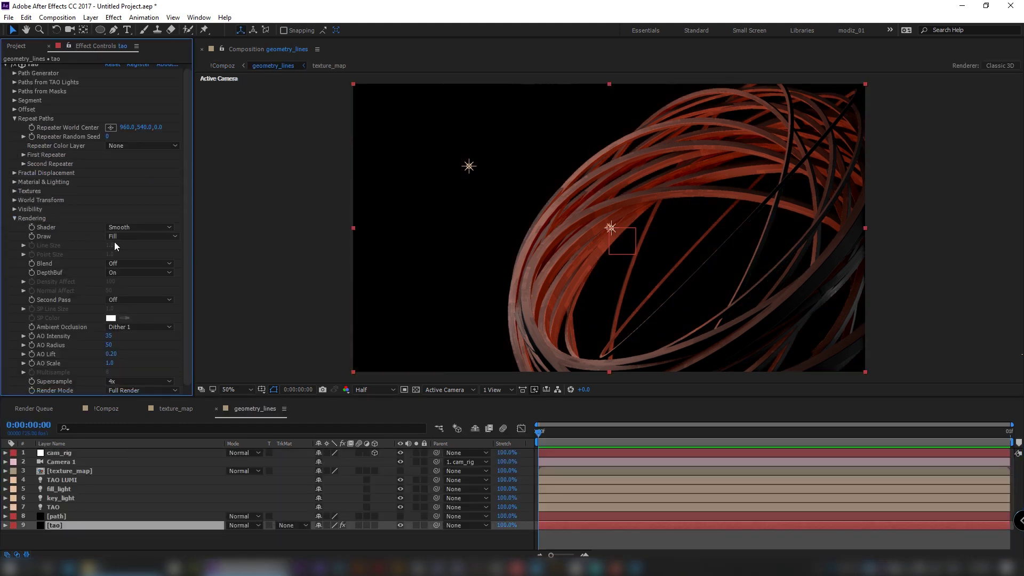
{"action": "left_click", "coordinate": [127, 233]}
{"action": "left_click", "coordinate": [140, 254]}
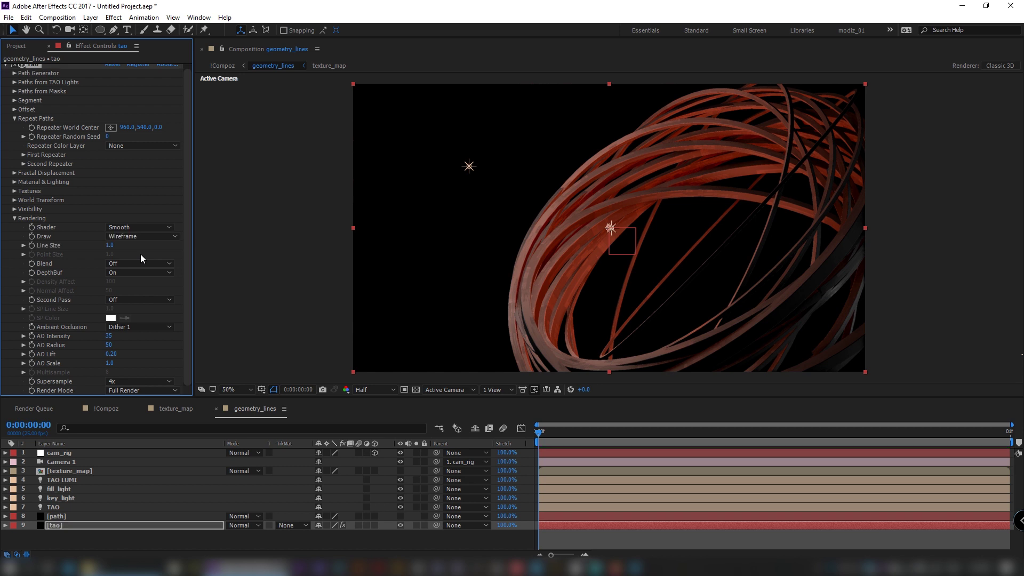
{"action": "key", "text": "F3"}
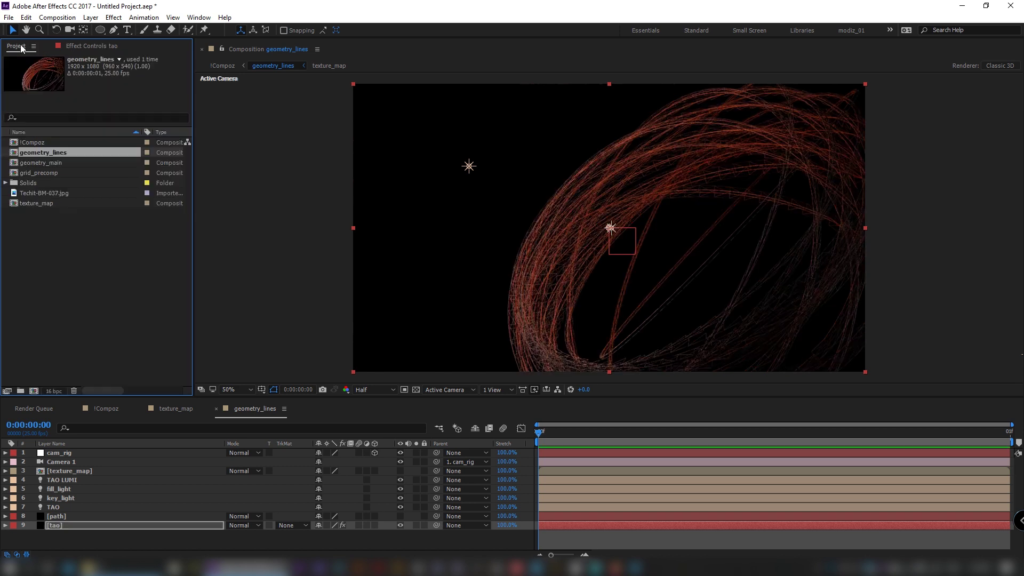
{"action": "left_click", "coordinate": [104, 409]}
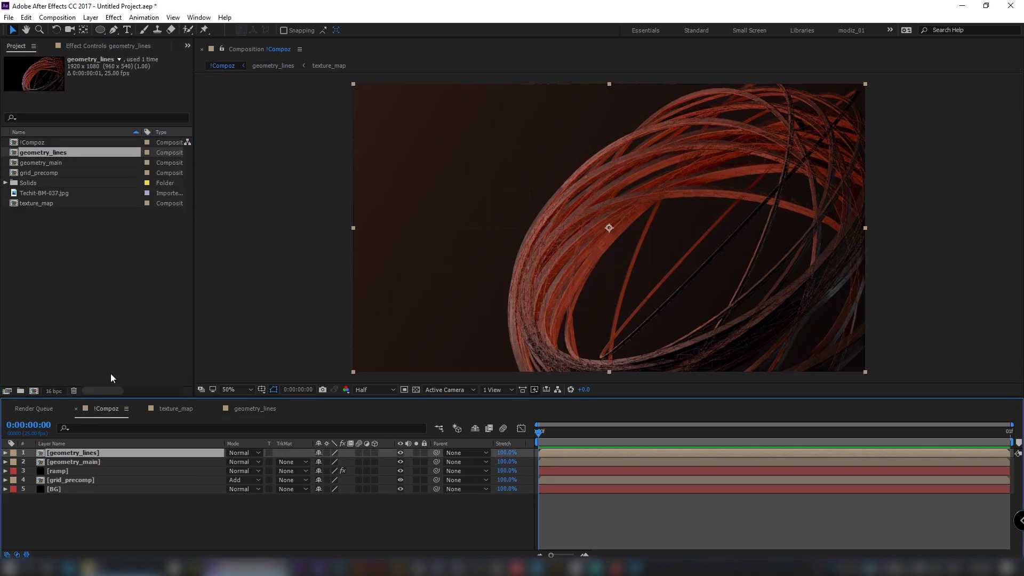
Duplicate the geometry_main composition as geometry_points and place it above geometry_lines in !Compoz.
{"action": "left_click", "coordinate": [61, 163]}
{"action": "key", "text": "ctrl+d"}
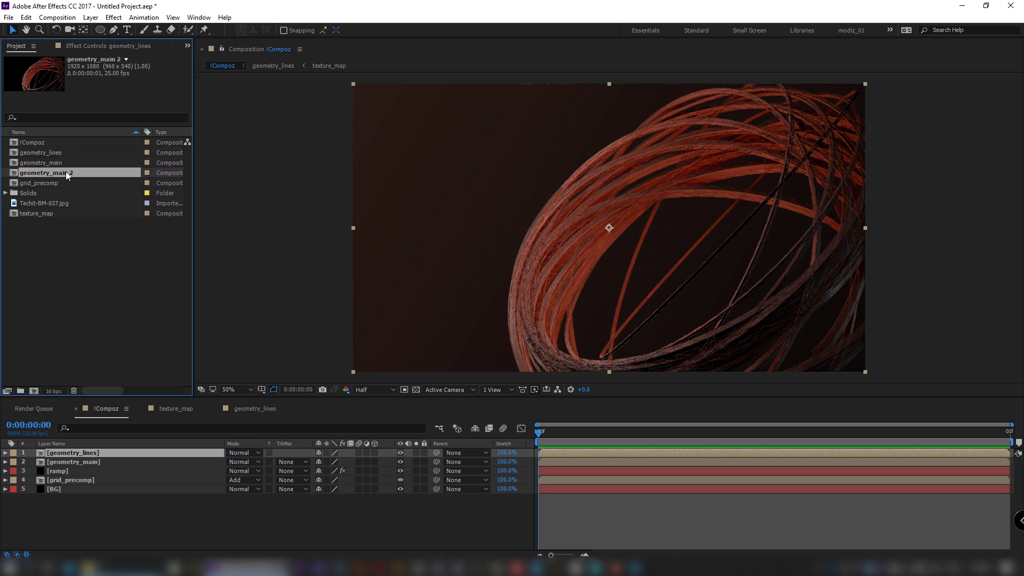
{"action": "key", "text": "Return"}
{"action": "left_click", "coordinate": [65, 171]}
{"action": "key", "text": "BackSpace"}
{"action": "key", "text": "BackSpace"}
{"action": "key", "text": "BackSpace"}
{"action": "key", "text": "BackSpace"}
{"action": "key", "text": "BackSpace"}
{"action": "key", "text": "BackSpace"}
{"action": "type", "text": "p"}
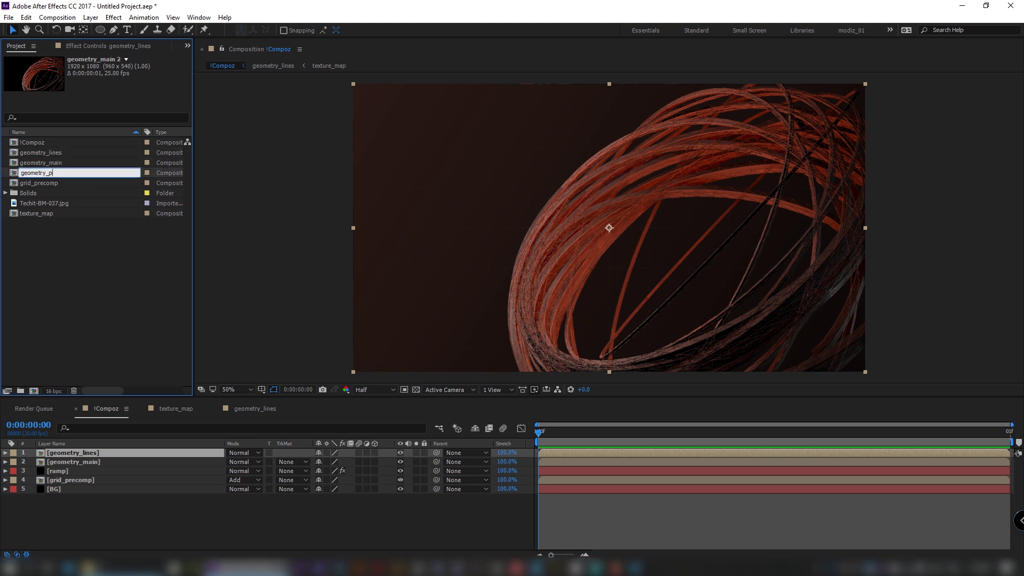
{"action": "type", "text": "oints"}
{"action": "key", "text": "Return"}
{"action": "left_click_drag", "start_coordinate": [65, 172], "coordinate": [136, 450]}
In geometry_points, set the tao layer's Tao rendering Draw mode to Points.
{"action": "double_click", "coordinate": [135, 450]}
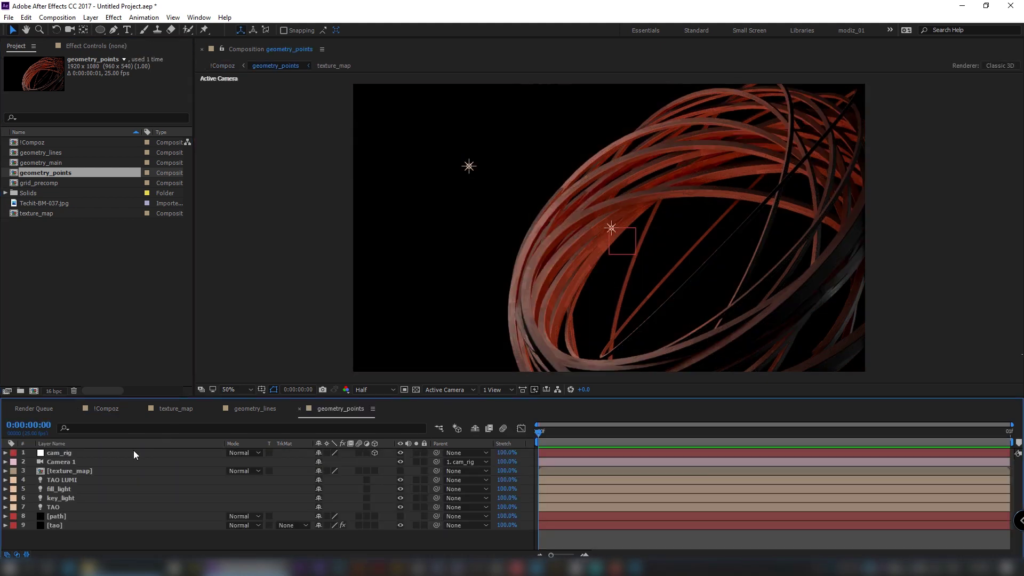
{"action": "left_click", "coordinate": [62, 525]}
{"action": "left_click", "coordinate": [80, 47]}
{"action": "left_click", "coordinate": [14, 222]}
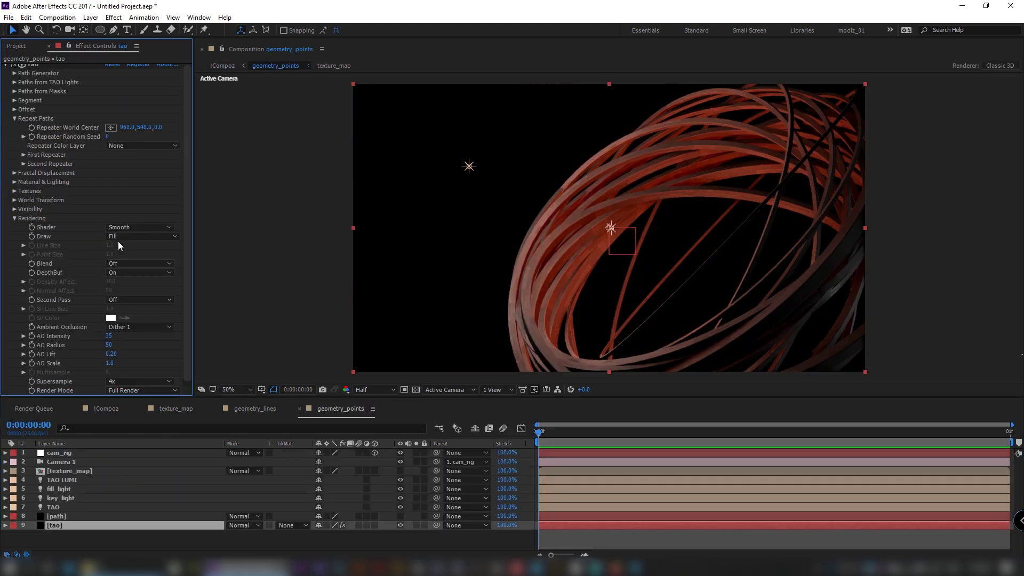
{"action": "left_click", "coordinate": [118, 241]}
{"action": "left_click", "coordinate": [124, 260]}
Set Tao's Point Size to 1.8 in geometry_points and return to !Compoz.
{"action": "left_click", "coordinate": [110, 255]}
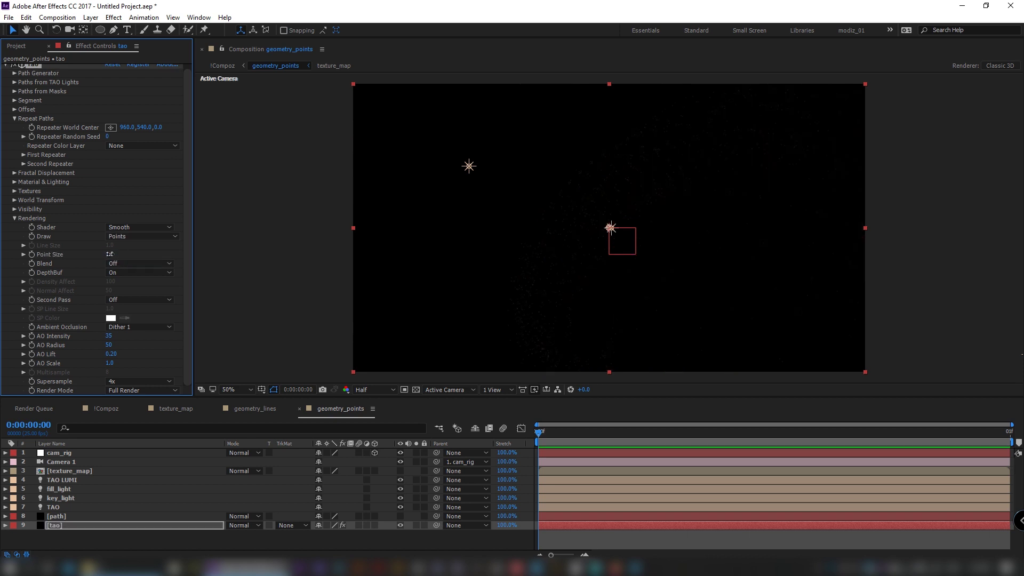
{"action": "type", "text": "2"}
{"action": "key", "text": "Return"}
{"action": "left_click", "coordinate": [110, 255]}
{"action": "type", "text": "1.8"}
{"action": "key", "text": "Return"}
{"action": "left_click", "coordinate": [18, 46]}
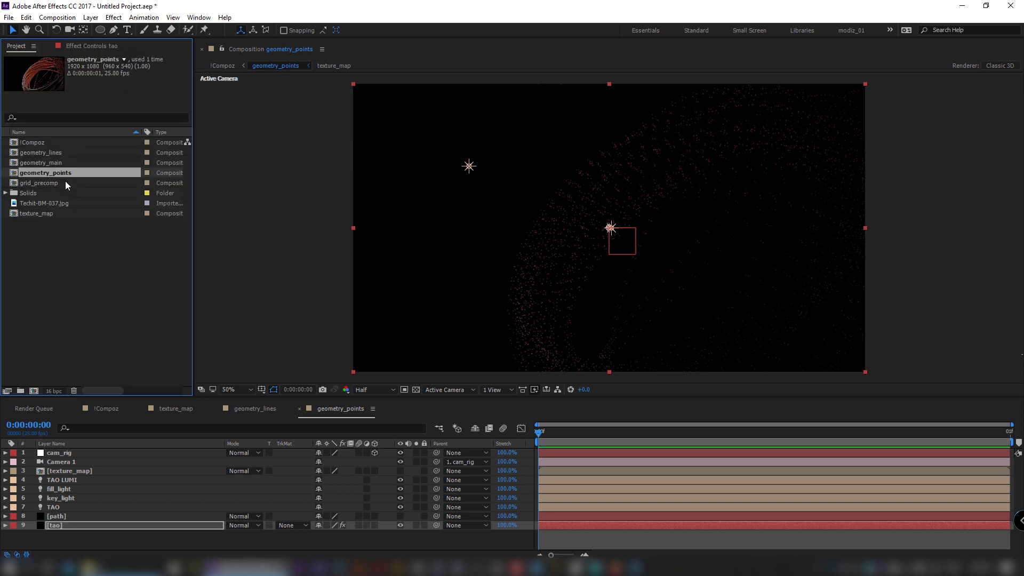
{"action": "left_click", "coordinate": [80, 409]}
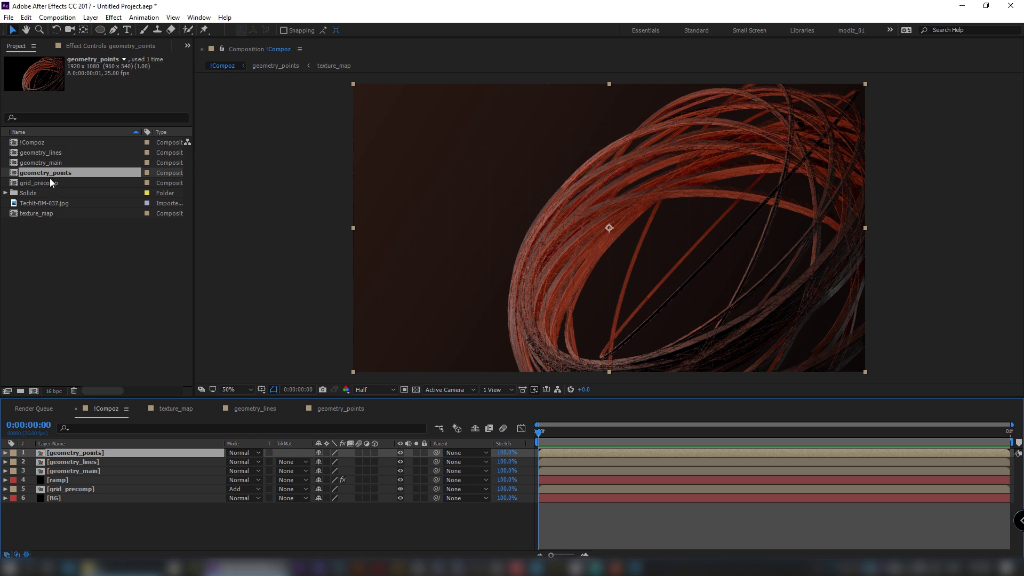
Duplicate the geometry_main composition as geometry_bg_points and place it directly below geometry_main in !Compoz.
{"action": "left_click", "coordinate": [53, 164]}
{"action": "key", "text": "ctrl+d"}
{"action": "key", "text": "Return"}
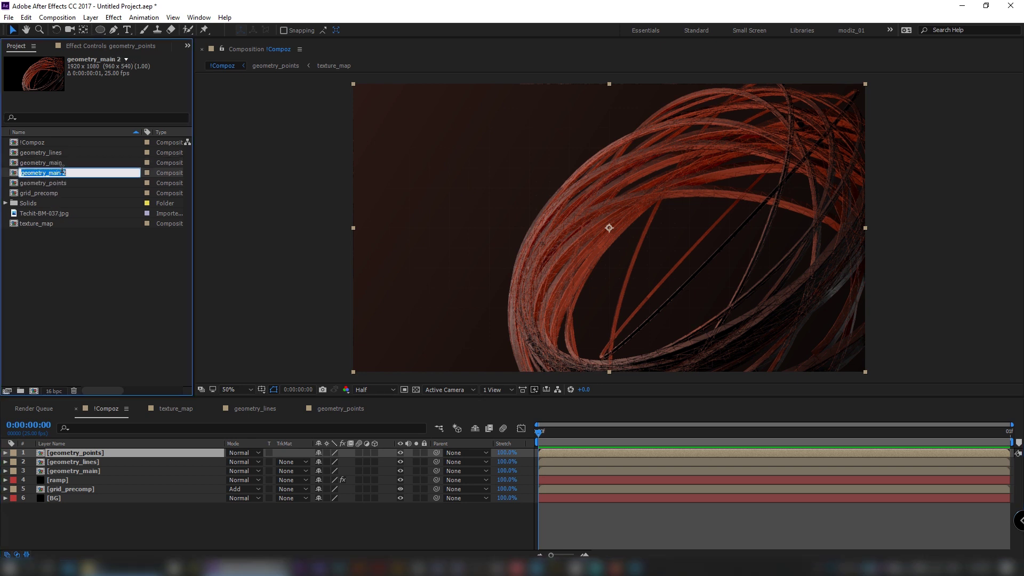
{"action": "key", "text": "End"}
{"action": "key", "text": "BackSpace"}
{"action": "key", "text": "BackSpace"}
{"action": "key", "text": "BackSpace"}
{"action": "key", "text": "BackSpace"}
{"action": "key", "text": "BackSpace"}
{"action": "key", "text": "BackSpace"}
{"action": "key", "text": "BackSpace"}
{"action": "type", "text": "_bg_points"}
{"action": "key", "text": "Return"}
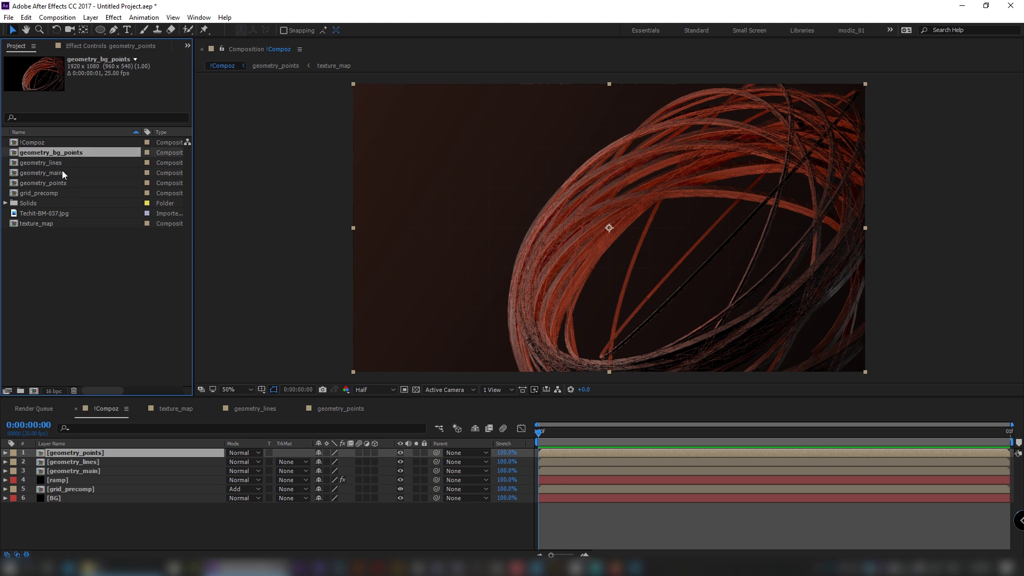
{"action": "left_click_drag", "start_coordinate": [59, 152], "coordinate": [140, 474]}
In geometry_bg_points, add a 3D null named scale_up above the TAO light.
{"action": "double_click", "coordinate": [78, 480]}
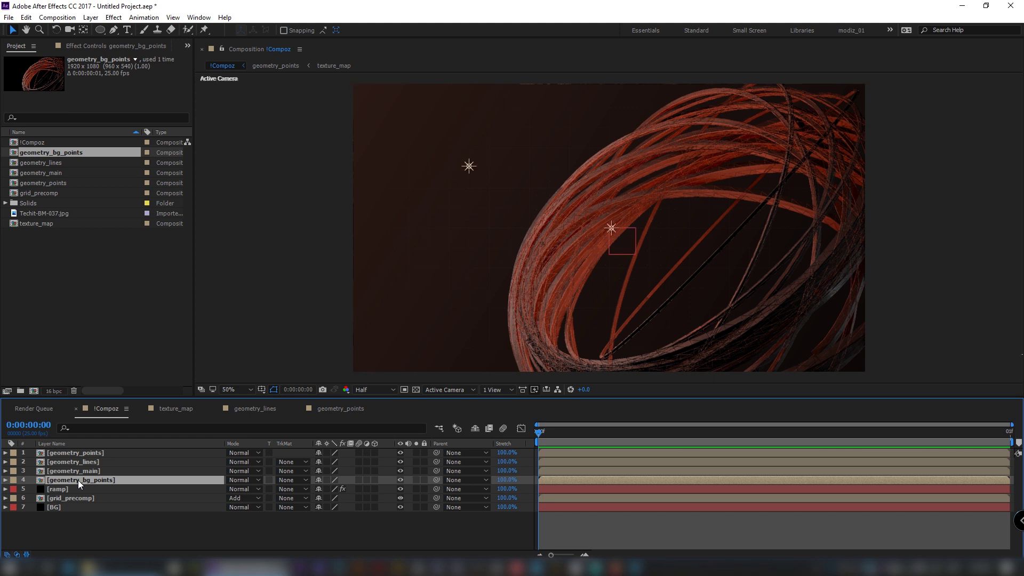
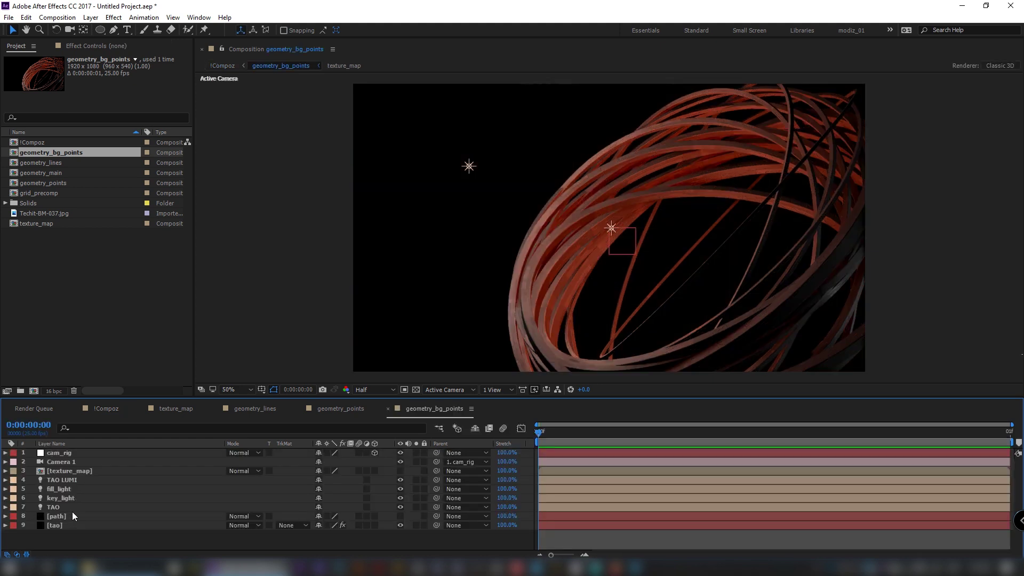
{"action": "left_click", "coordinate": [69, 507]}
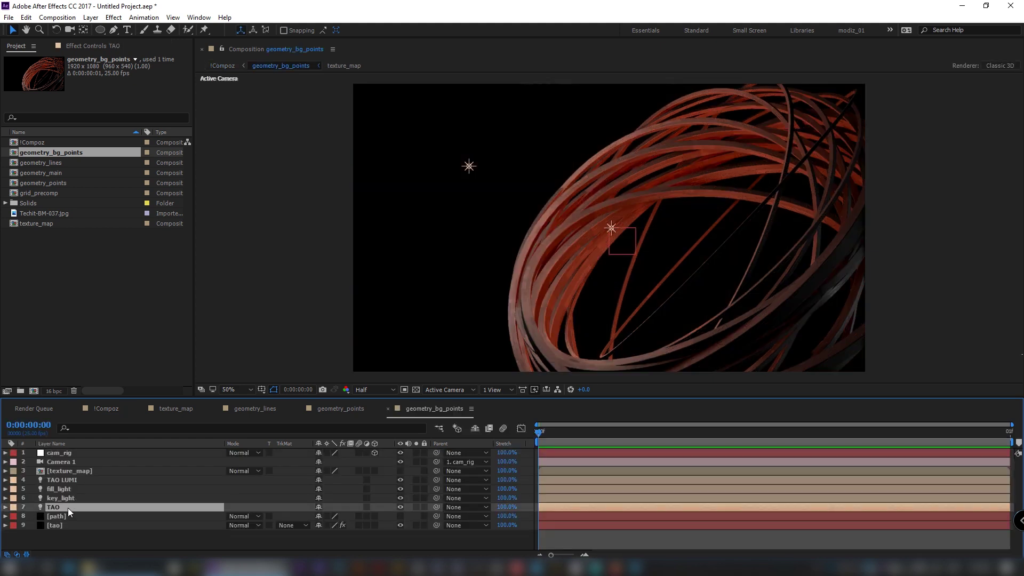
{"action": "key", "text": "ctrl+alt+shift+y"}
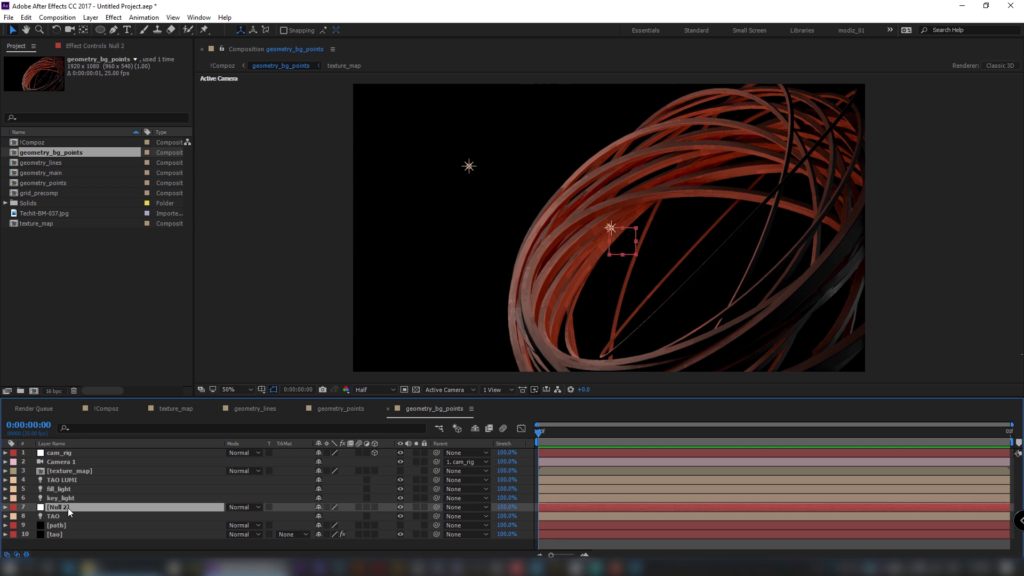
{"action": "key", "text": "Return"}
{"action": "type", "text": "scale_"}
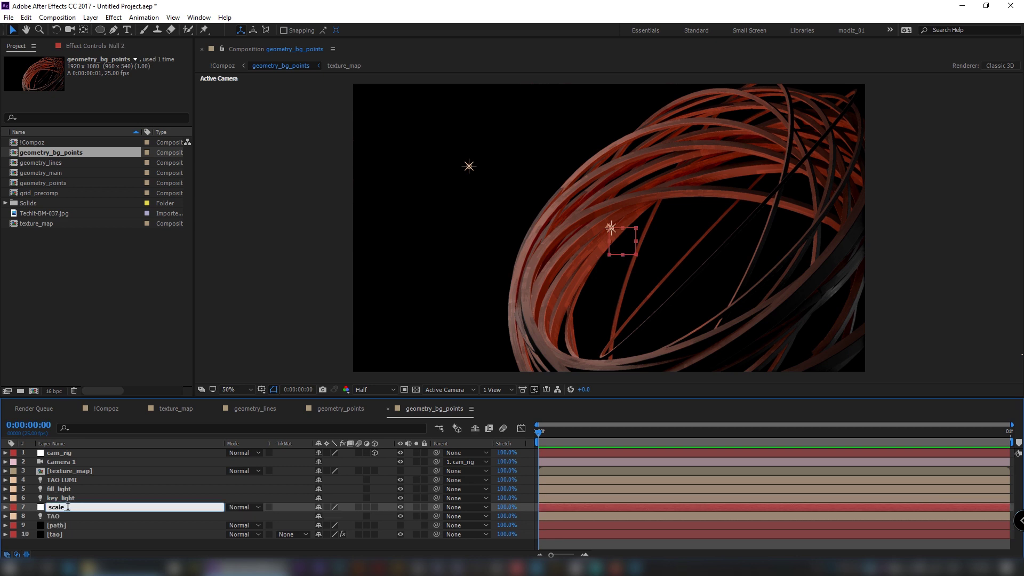
{"action": "type", "text": "up"}
{"action": "key", "text": "Return"}
{"action": "left_click", "coordinate": [375, 506]}
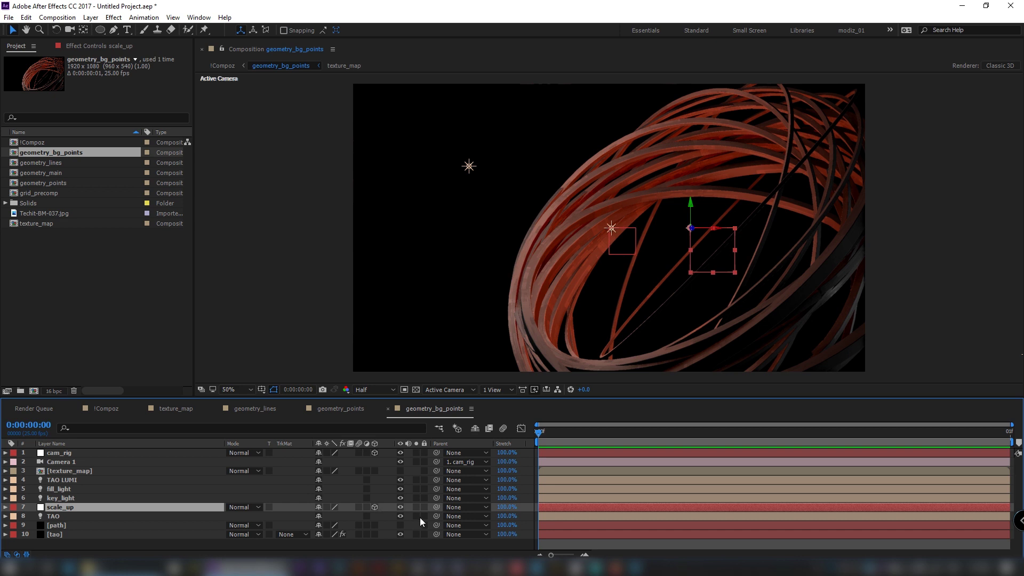
Parent the TAO light to the scale_up null and set the null's scale to 135%.
{"action": "key", "text": "s"}
{"action": "left_click_drag", "start_coordinate": [436, 525], "coordinate": [401, 507]}
{"action": "left_click", "coordinate": [337, 516]}
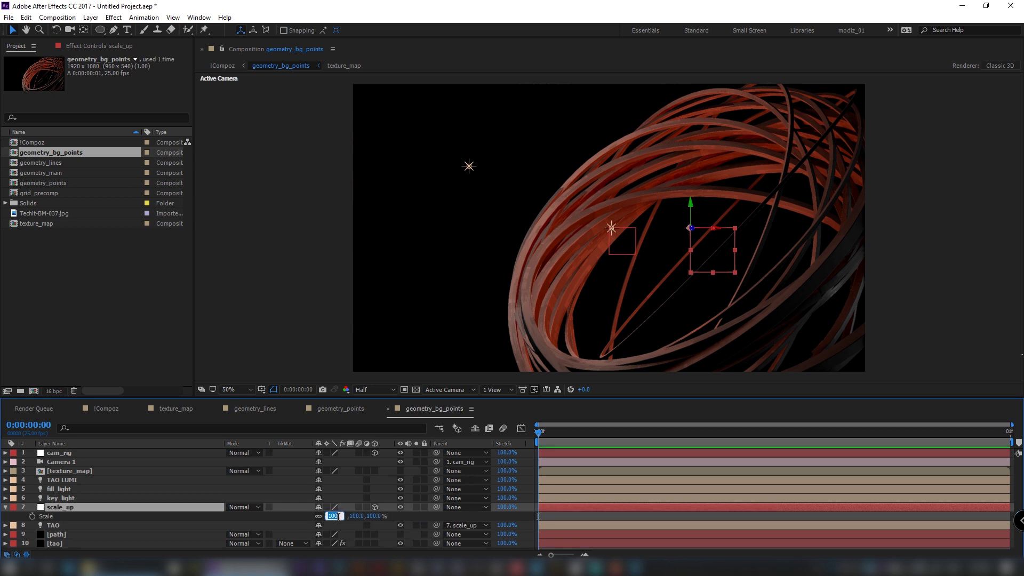
{"action": "type", "text": "135"}
{"action": "key", "text": "Return"}
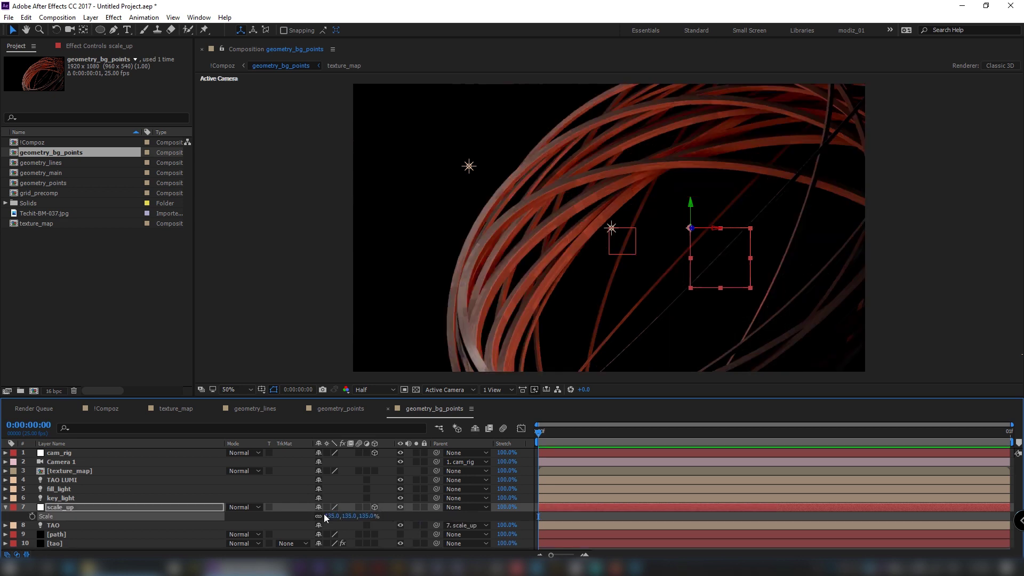
Set the Radius of the TAO light in geometry_bg_points to 75.
{"action": "left_click", "coordinate": [72, 528]}
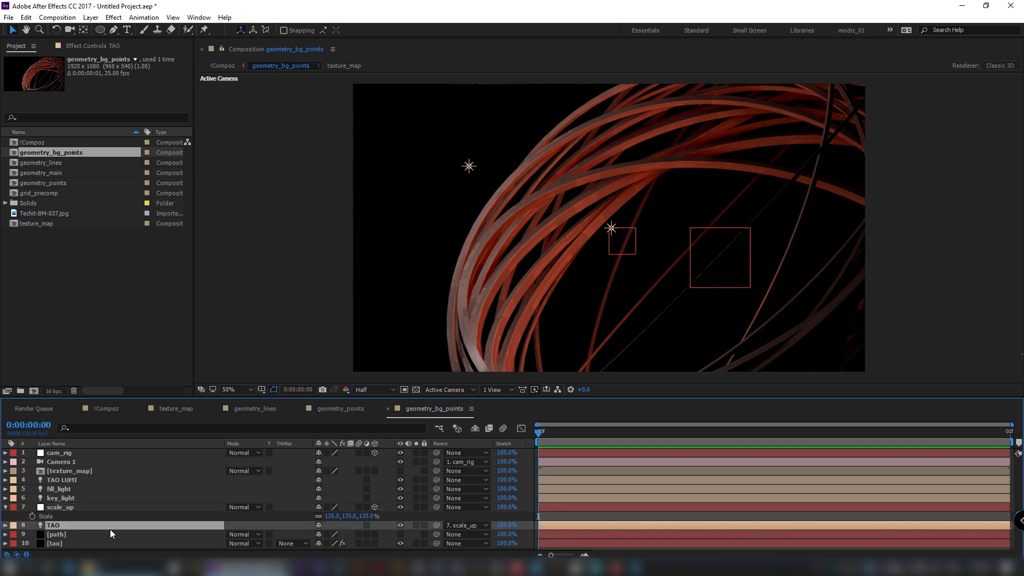
{"action": "key", "text": "a"}
{"action": "key", "text": "a"}
{"action": "scroll", "coordinate": [113, 534], "scroll_direction": "down", "scroll_amount": 1}
{"action": "left_click", "coordinate": [323, 543]}
{"action": "type", "text": "75"}
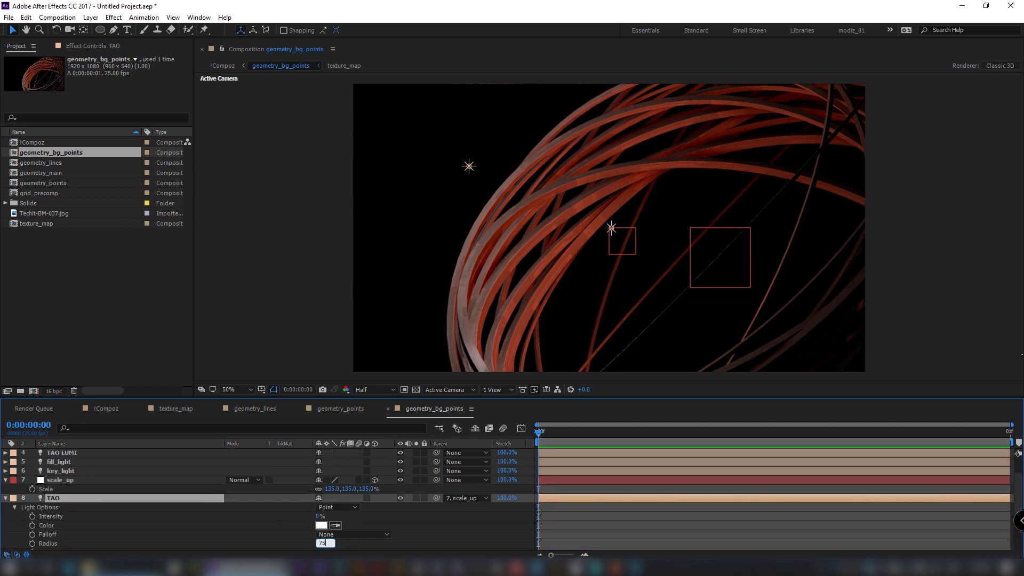
{"action": "key", "text": "Return"}
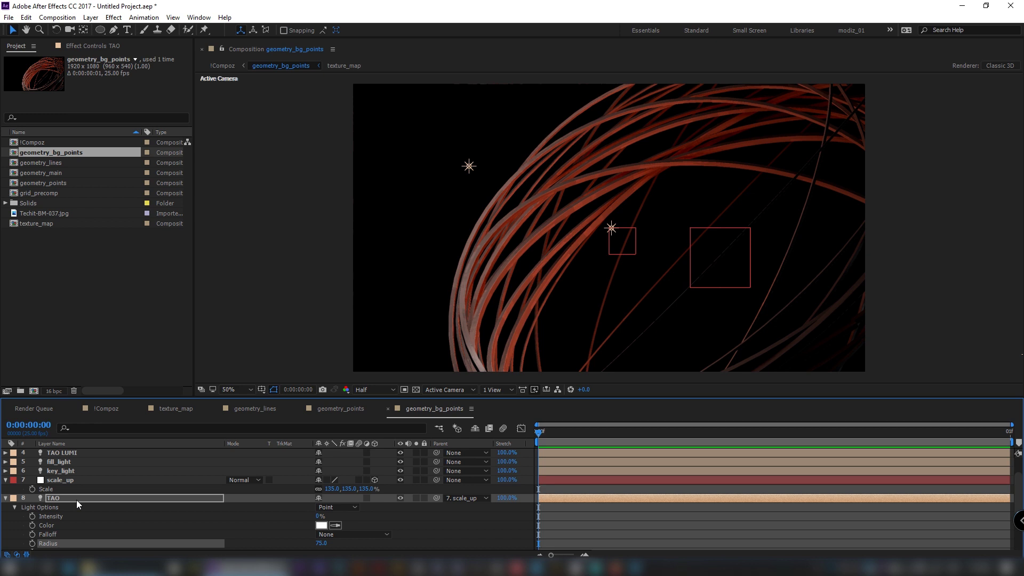
Rename the TAO light as "TAO mod:s; seg:18".
{"action": "key", "text": "Return"}
{"action": "key", "text": "End"}
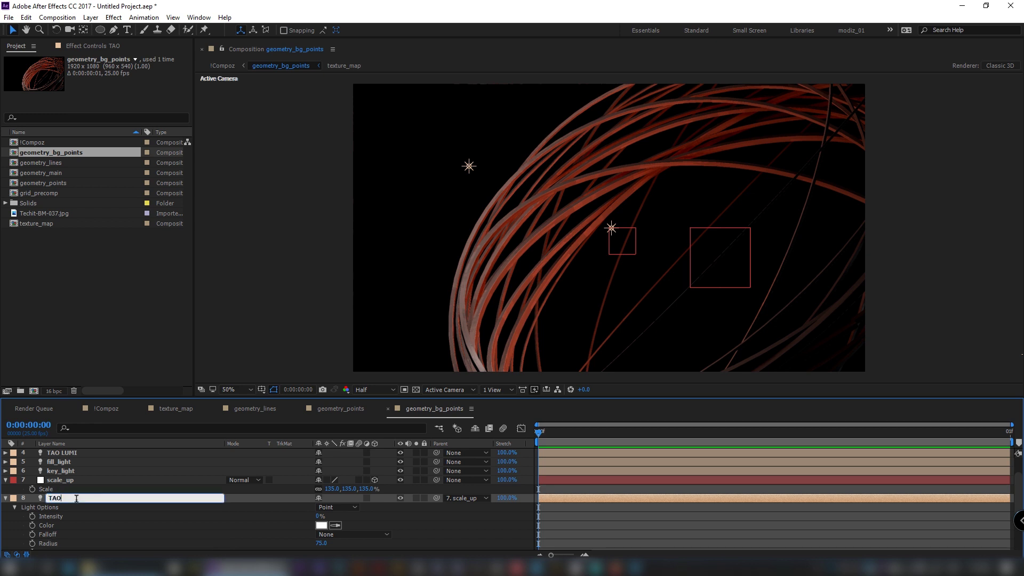
{"action": "type", "text": "mod:s; seg:18"}
{"action": "key", "text": "Return"}
Set the segment Size of the Tao effect on the tao layer to 3 and return to the !Compoz composition.
{"action": "scroll", "coordinate": [70, 501], "scroll_direction": "down", "scroll_amount": 2}
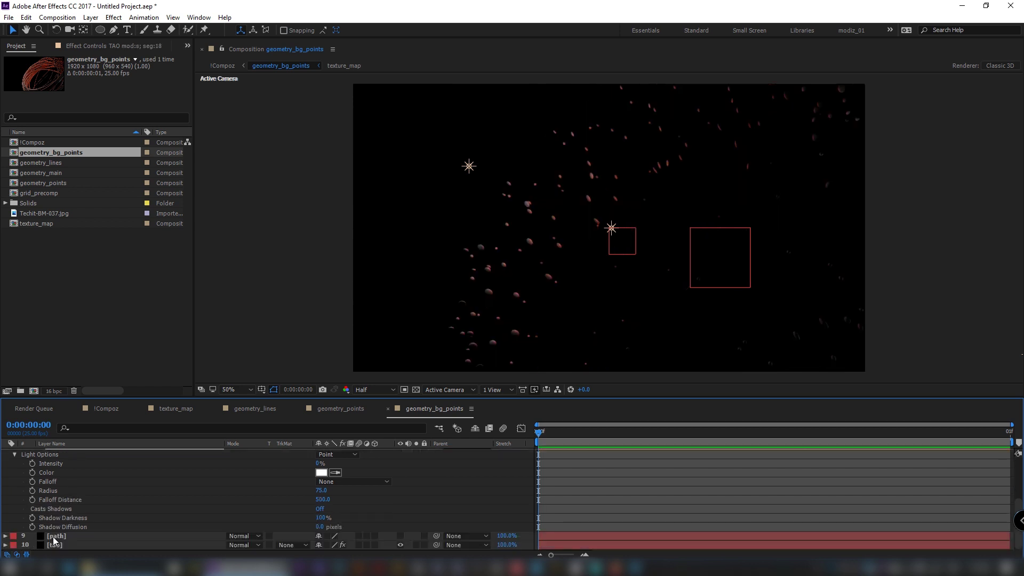
{"action": "left_click", "coordinate": [55, 545]}
{"action": "left_click", "coordinate": [85, 46]}
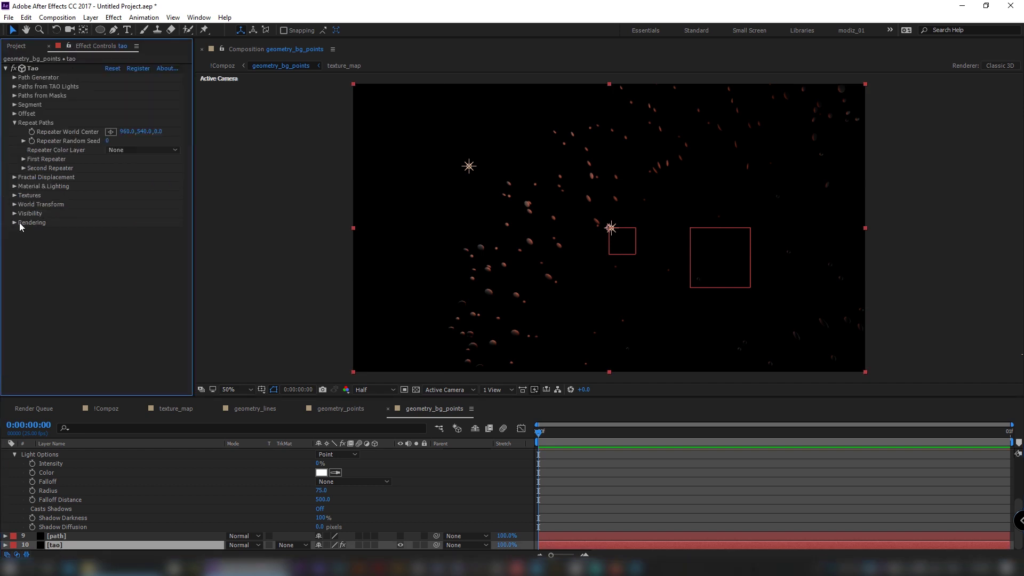
{"action": "left_click", "coordinate": [15, 105]}
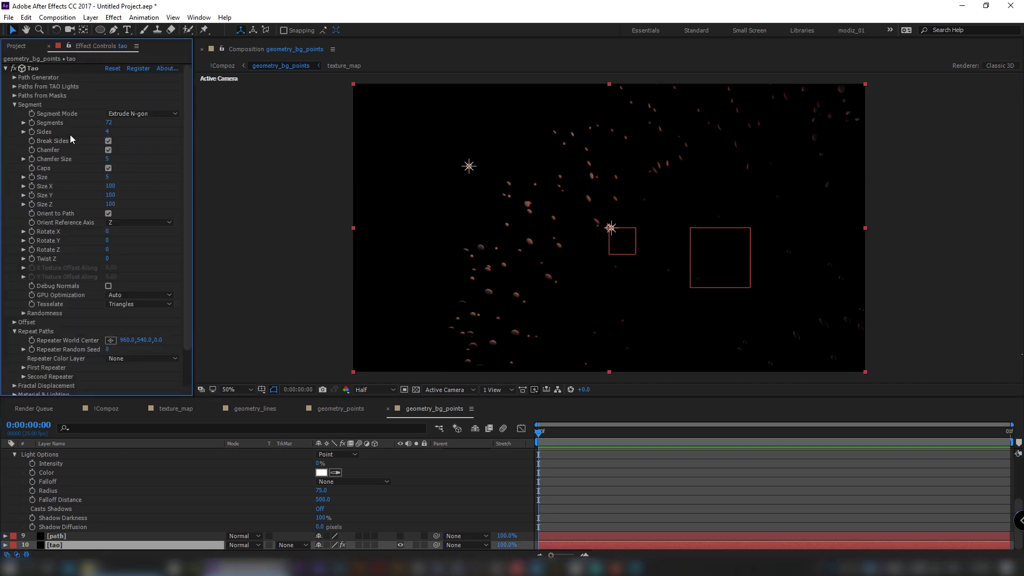
{"action": "left_click", "coordinate": [107, 177]}
{"action": "type", "text": "3"}
{"action": "key", "text": "Return"}
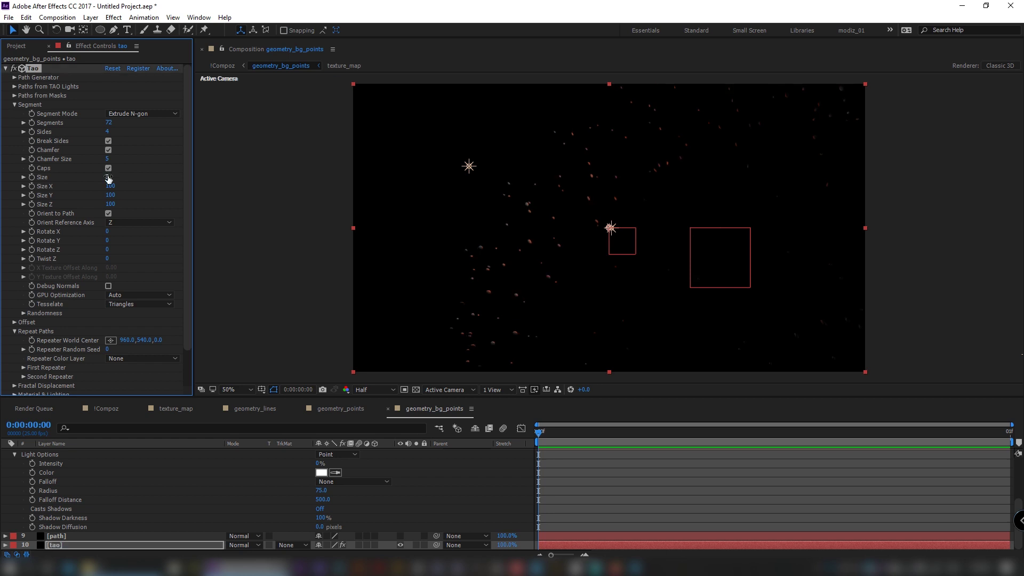
{"action": "left_click", "coordinate": [20, 46]}
{"action": "left_click", "coordinate": [113, 410]}
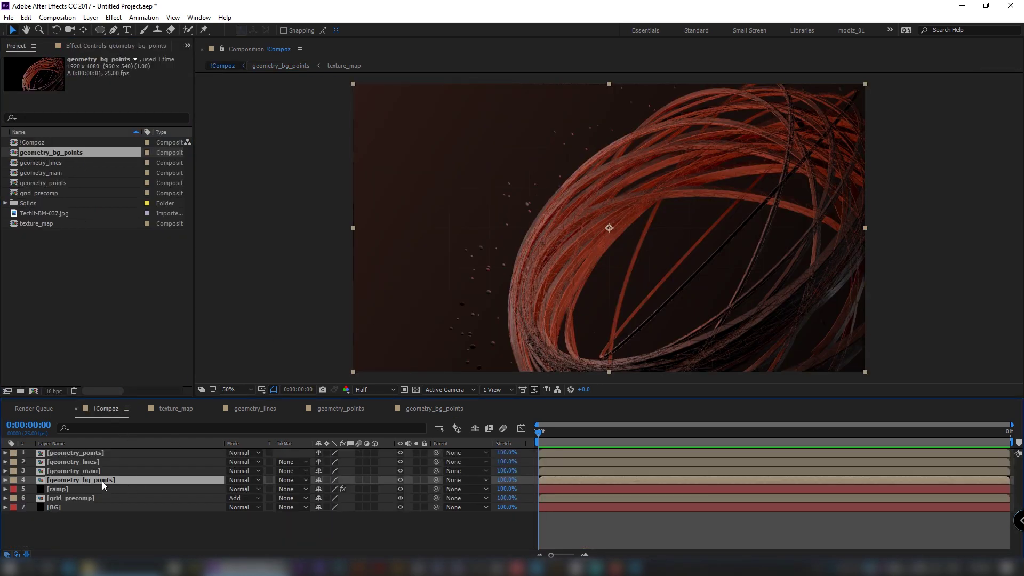
Create a solid named visibility_map directly above geometry_points in !Compoz.
{"action": "left_click", "coordinate": [101, 453]}
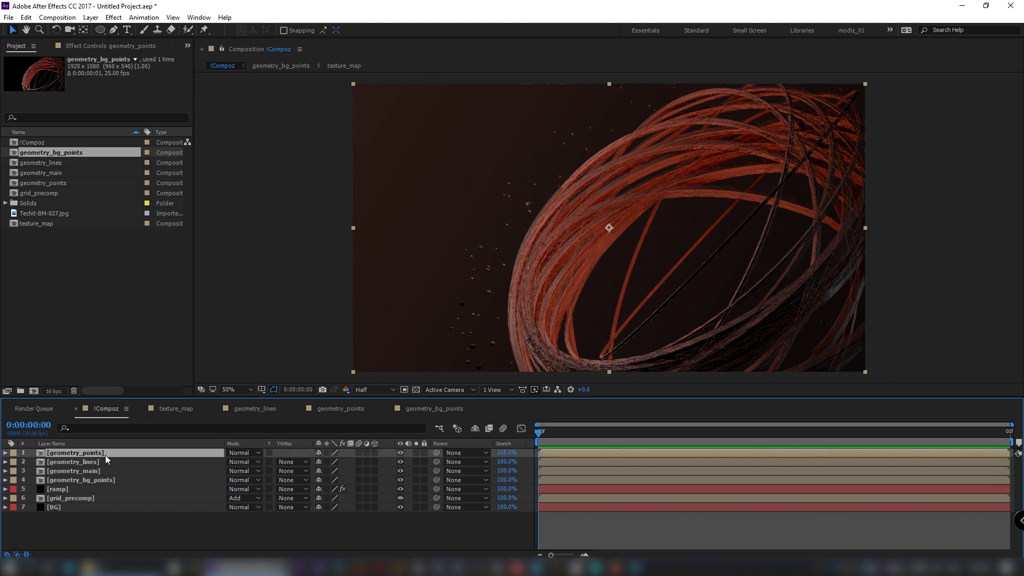
{"action": "key", "text": "ctrl+y"}
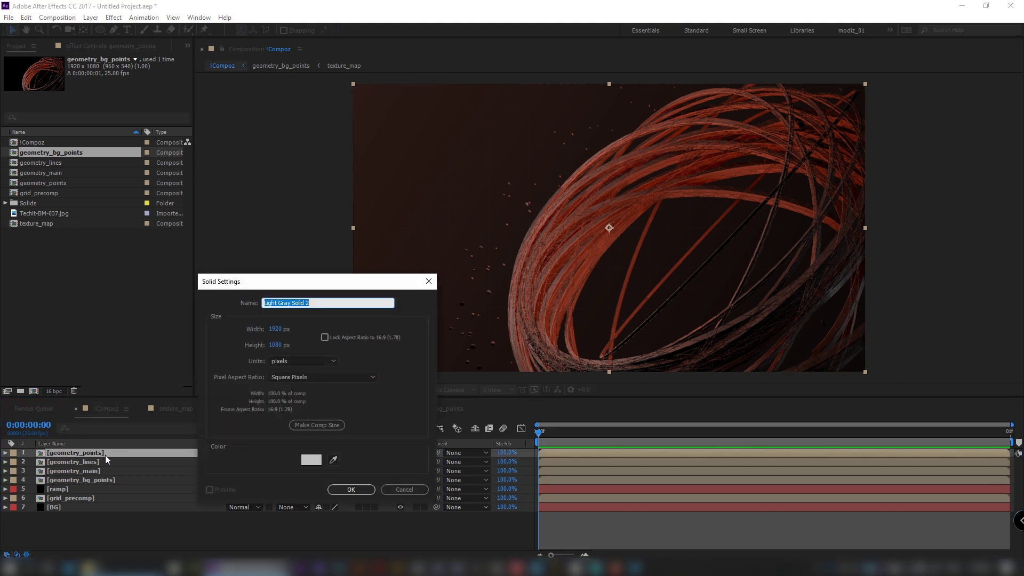
{"action": "type", "text": "map"}
{"action": "left_click", "coordinate": [264, 303]}
{"action": "type", "text": "visibility_"}
{"action": "key", "text": "Return"}
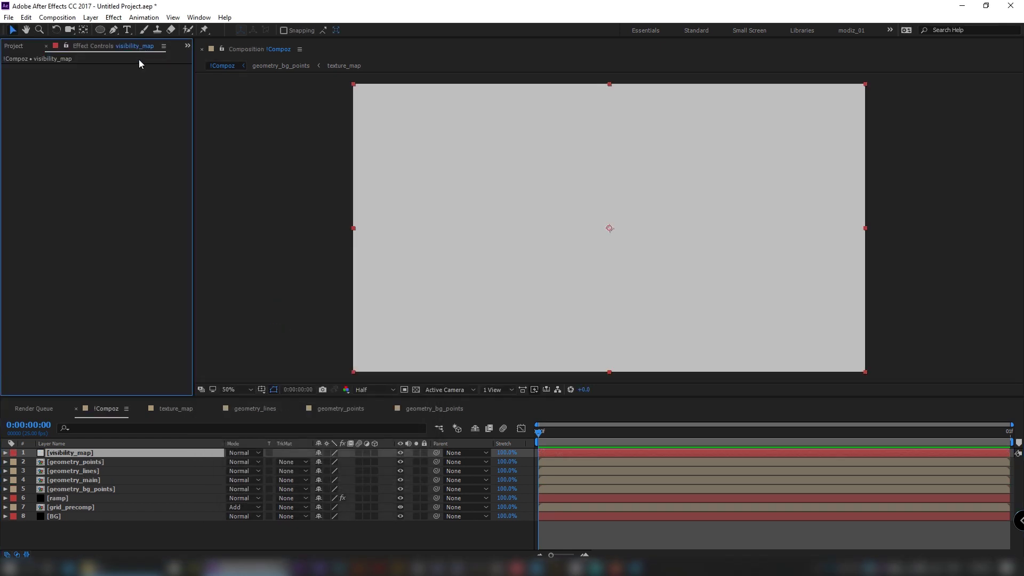
Apply Fractal Noise to visibility_map with Contrast 368.5 and Brightness -50.9.
{"action": "key", "text": "ctrl+space"}
{"action": "type", "text": "fra"}
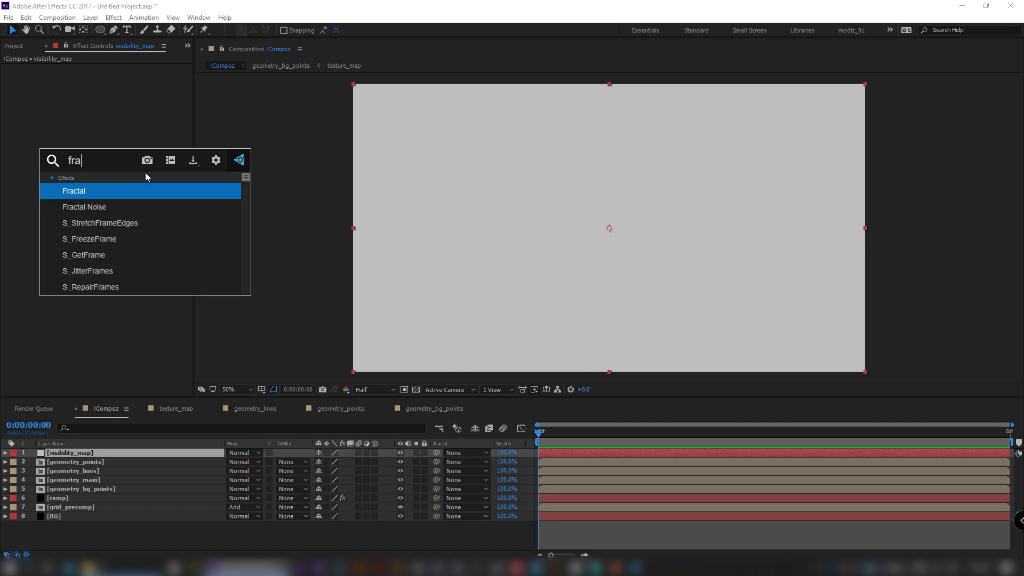
{"action": "type", "text": "ctal"}
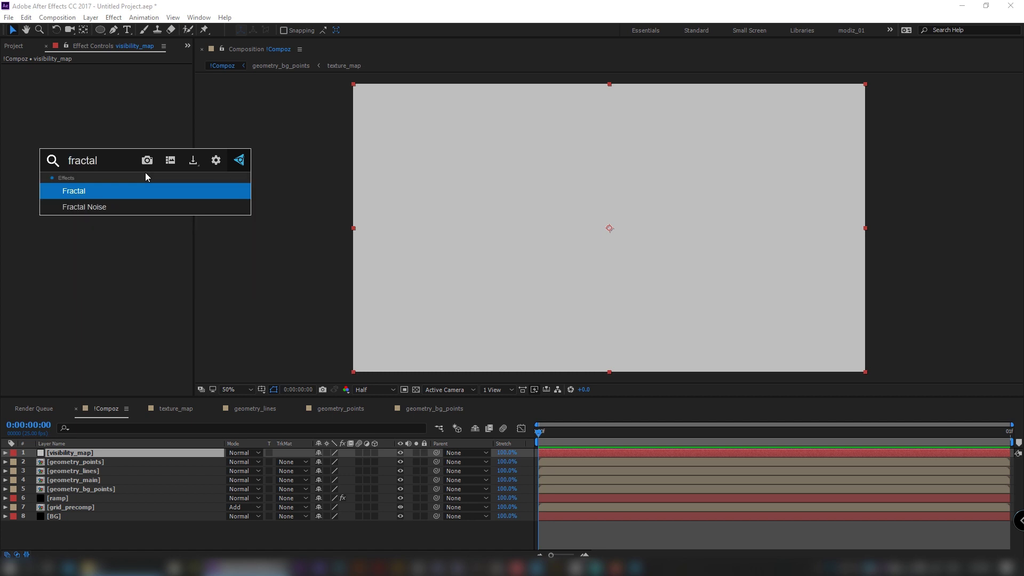
{"action": "left_click", "coordinate": [117, 207]}
{"action": "left_click", "coordinate": [115, 103]}
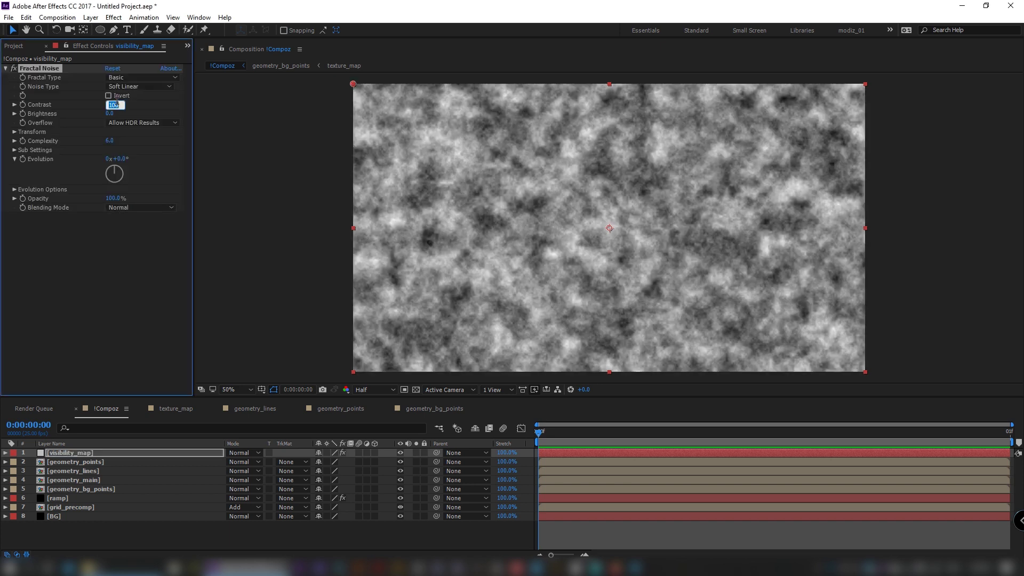
{"action": "type", "text": "368.5"}
{"action": "key", "text": "Tab"}
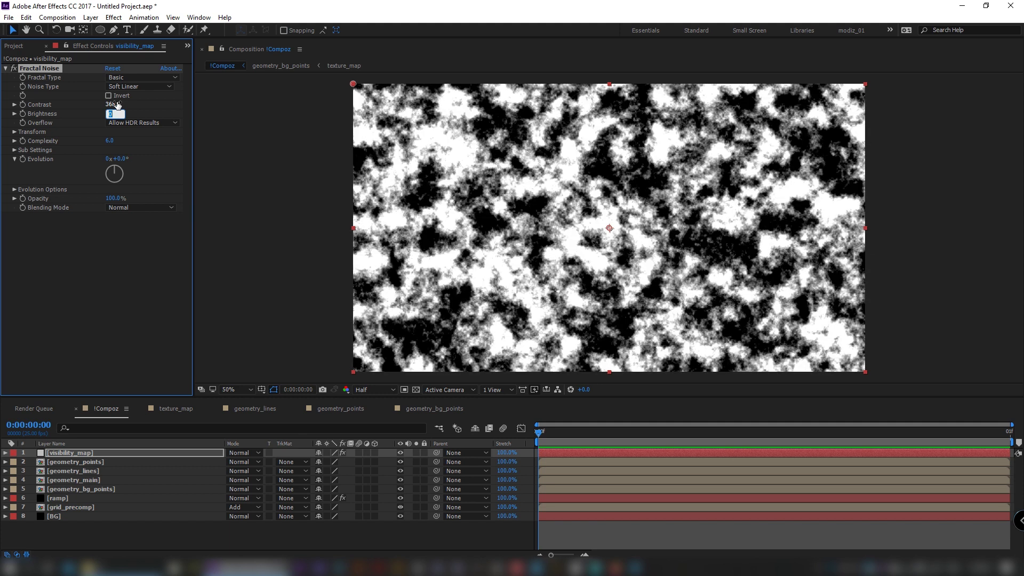
{"action": "type", "text": "-50.9"}
{"action": "key", "text": "Return"}
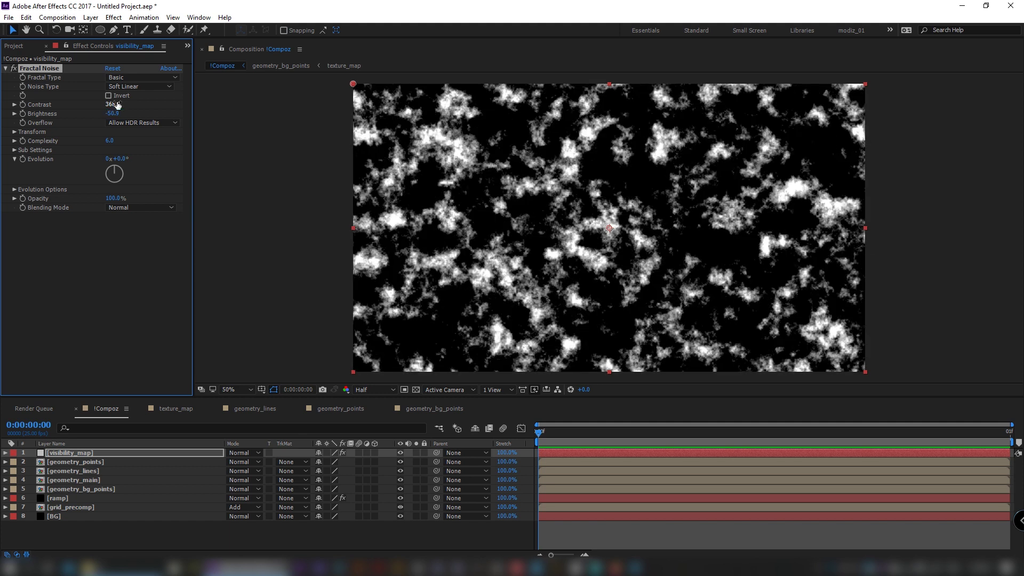
Set the Fractal Noise transform Scale to 250 and its Complexity to 15.
{"action": "left_click", "coordinate": [15, 132]}
{"action": "left_click", "coordinate": [113, 159]}
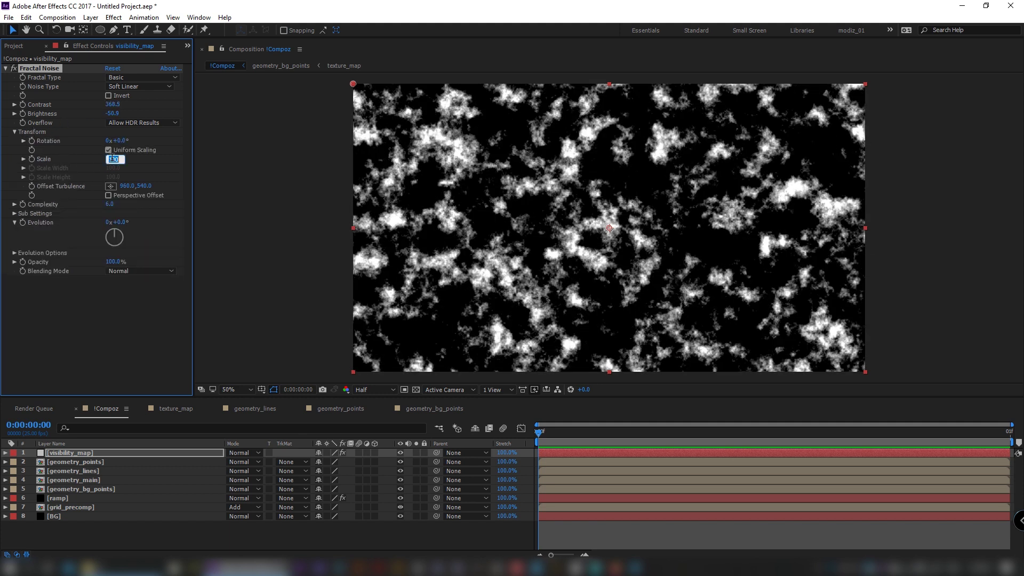
{"action": "type", "text": "250"}
{"action": "key", "text": "Return"}
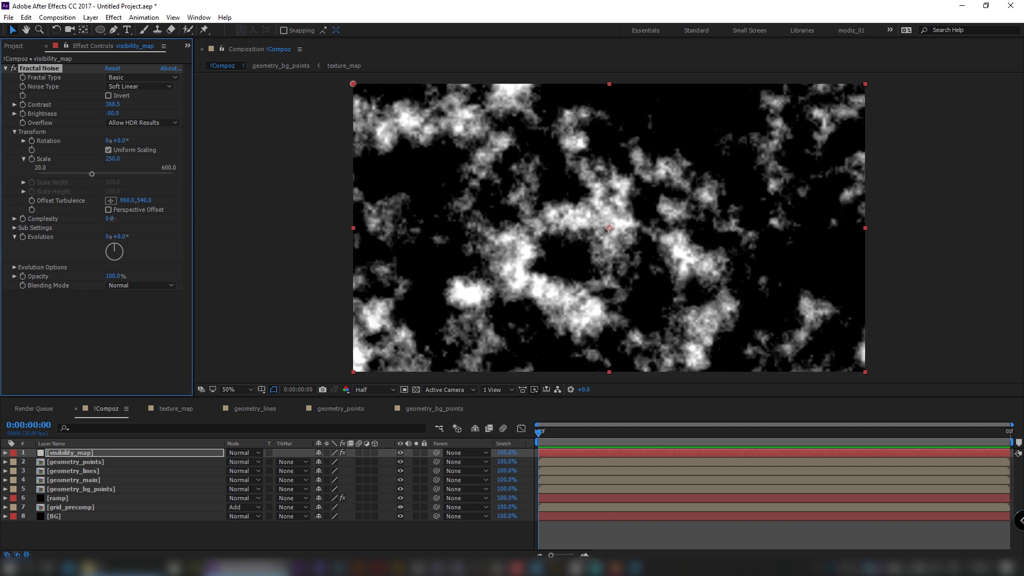
{"action": "left_click", "coordinate": [109, 219]}
{"action": "key", "text": "Return"}
Add Levels to visibility_map with Input White at about 15934 and Input Black at about 6554.
{"action": "key", "text": "ctrl+space"}
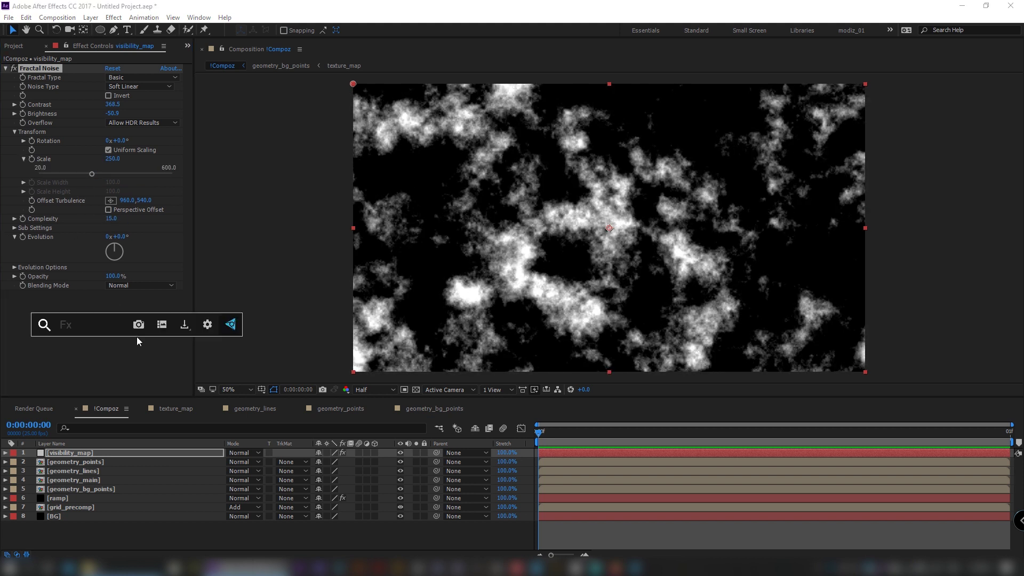
{"action": "type", "text": "levels"}
{"action": "left_click", "coordinate": [123, 351]}
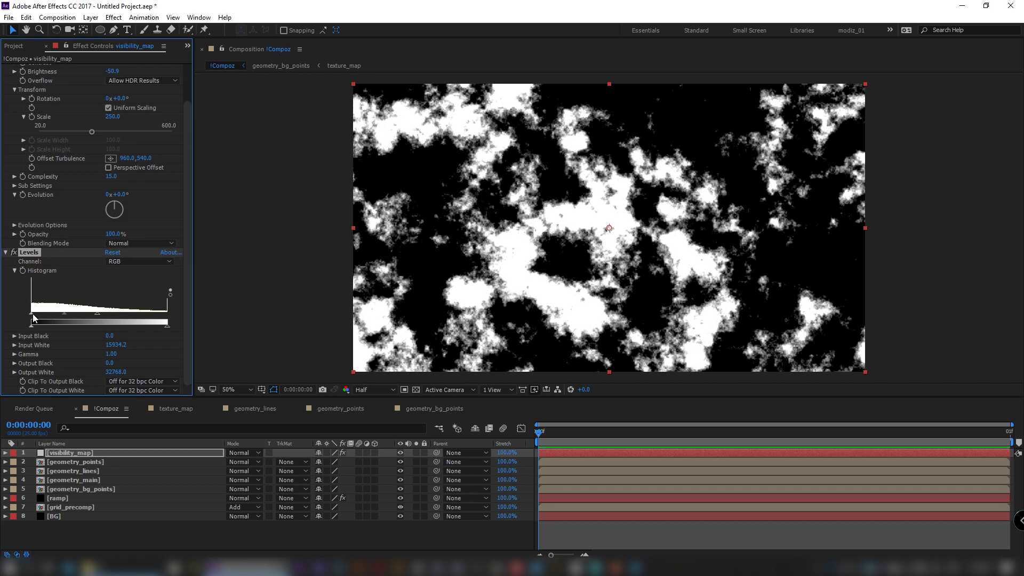
{"action": "left_click_drag", "start_coordinate": [32, 314], "coordinate": [59, 313]}
Pre-compose visibility_map as map_precomp, moving all attributes into the new composition.
{"action": "left_click", "coordinate": [85, 454]}
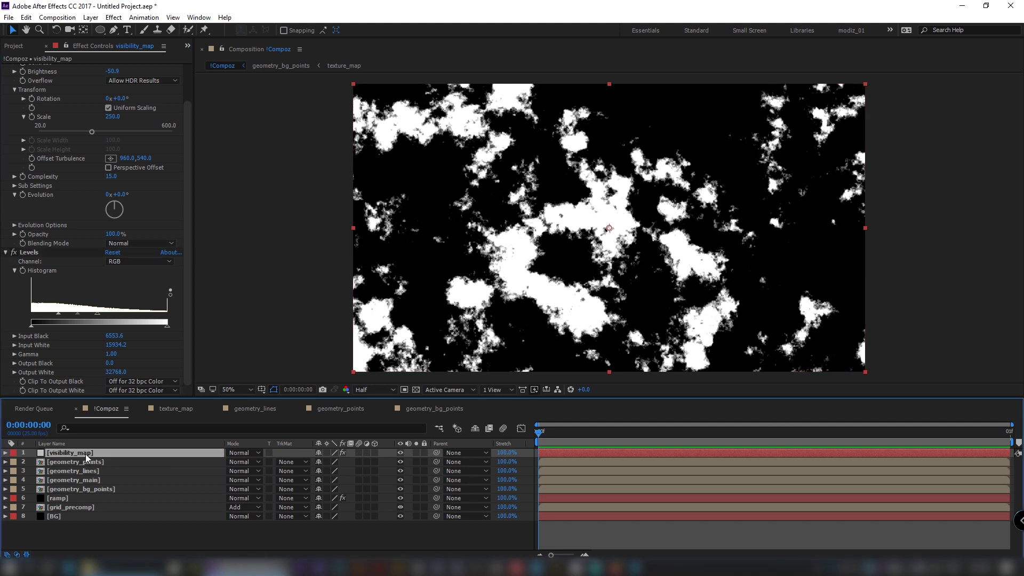
{"action": "key", "text": "ctrl+shift+c"}
{"action": "type", "text": "map"}
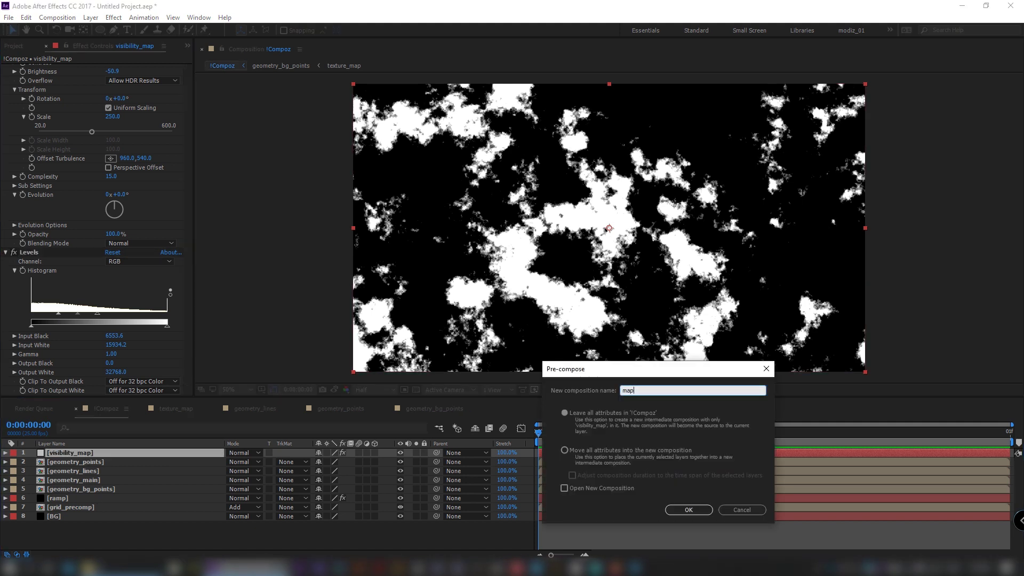
{"action": "type", "text": "_precomp"}
{"action": "left_click", "coordinate": [578, 451]}
{"action": "left_click", "coordinate": [689, 510]}
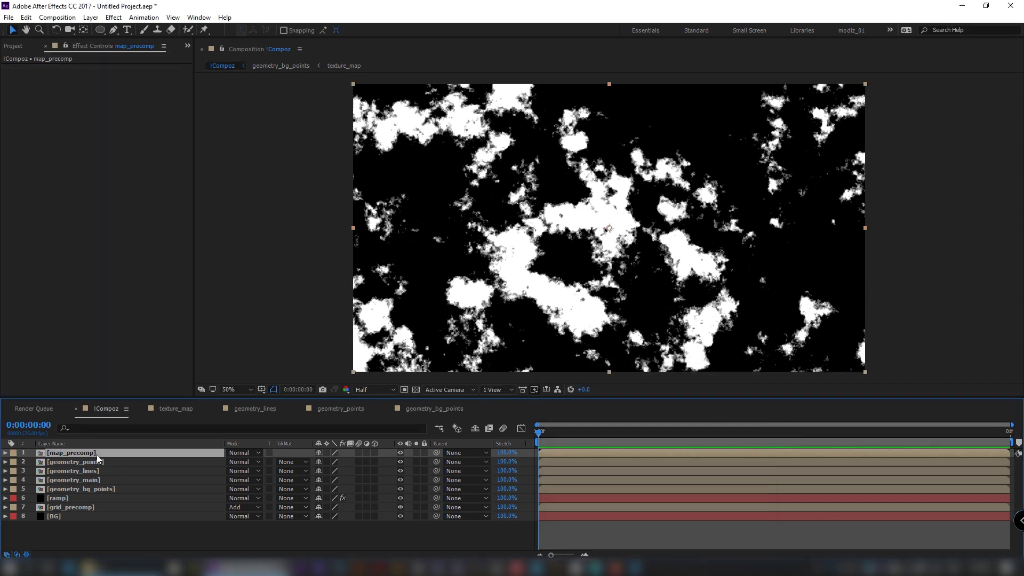
Place map_precomp directly above geometry_main, use it as geometry_main's Luma Inverted Matte, and check geometry_main in solo.
{"action": "left_click_drag", "start_coordinate": [97, 454], "coordinate": [108, 477]}
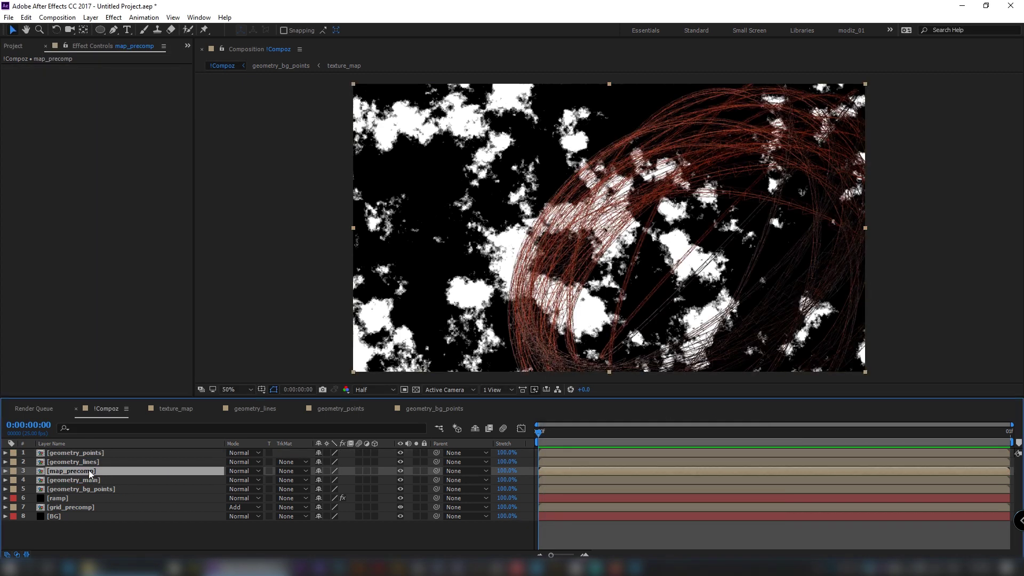
{"action": "left_click", "coordinate": [294, 480]}
{"action": "left_click", "coordinate": [342, 542]}
{"action": "left_click", "coordinate": [415, 480]}
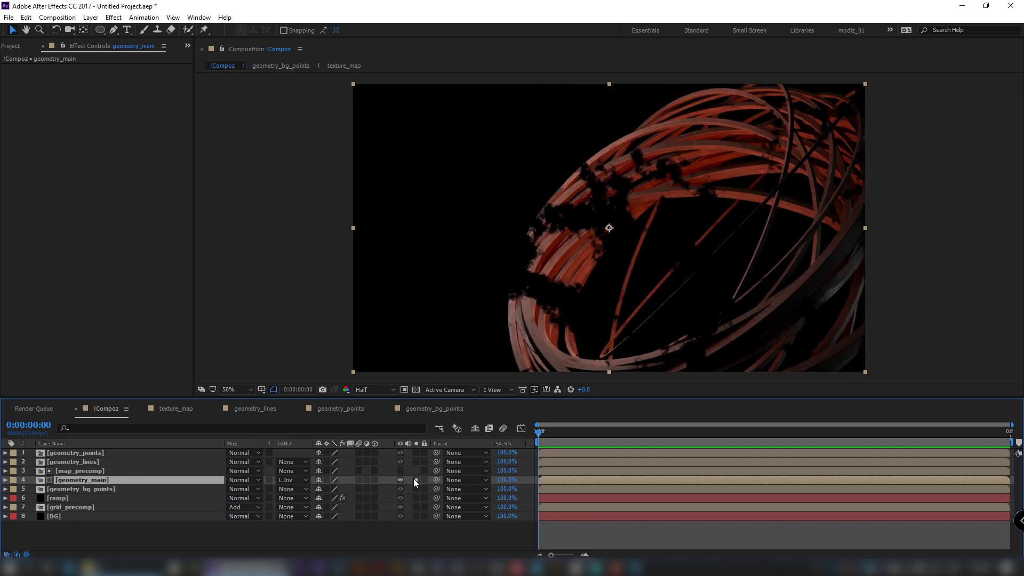
{"action": "left_click", "coordinate": [416, 479]}
Duplicate map_precomp above geometry_lines and use the copy as a Luma Matte for geometry_lines.
{"action": "left_click", "coordinate": [78, 472]}
{"action": "key", "text": "ctrl+d"}
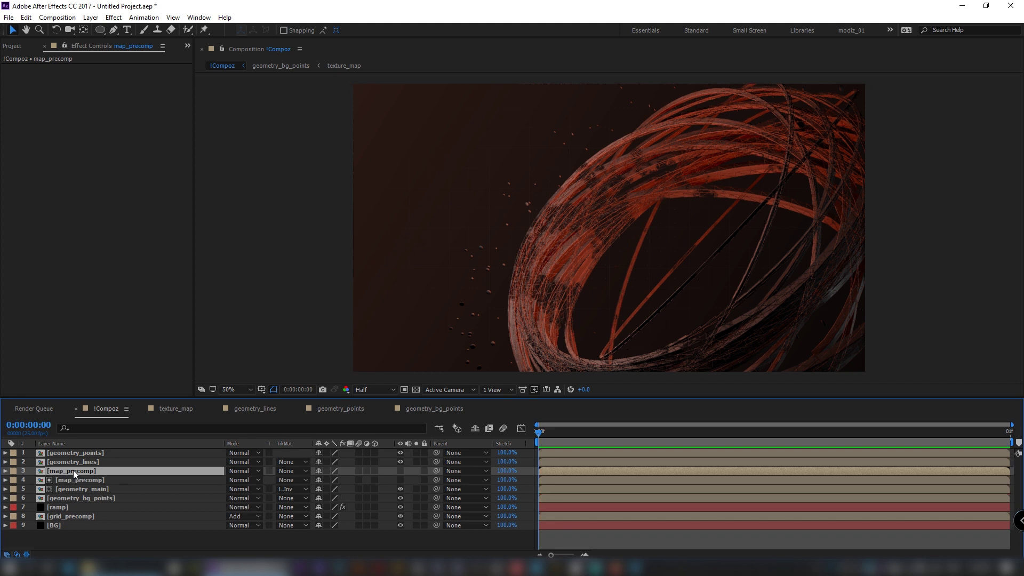
{"action": "left_click_drag", "start_coordinate": [72, 469], "coordinate": [79, 459]}
{"action": "left_click", "coordinate": [104, 469]}
{"action": "left_click", "coordinate": [293, 471]}
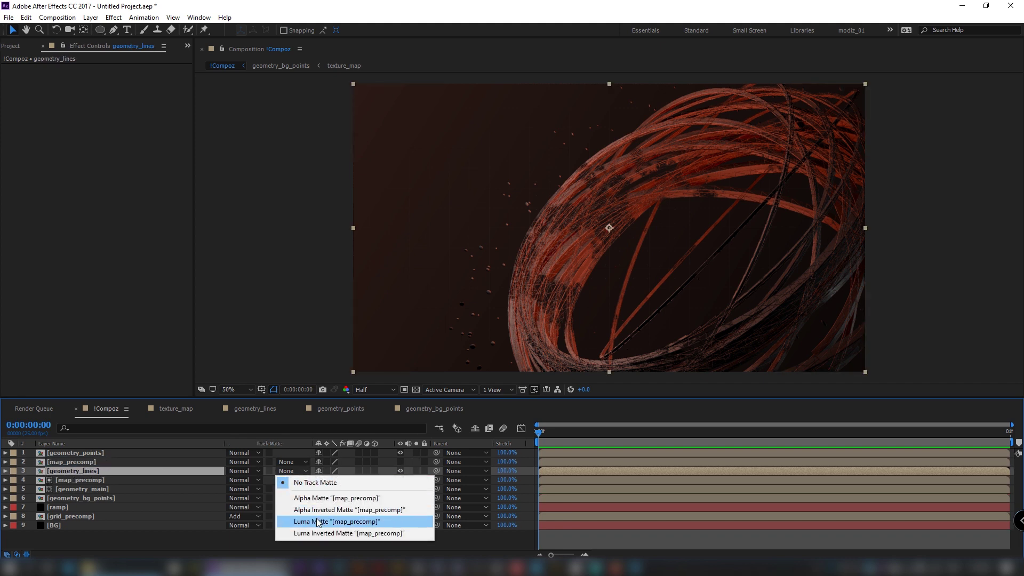
{"action": "left_click", "coordinate": [337, 521]}
{"action": "left_click", "coordinate": [416, 471]}
{"action": "left_click", "coordinate": [416, 470]}
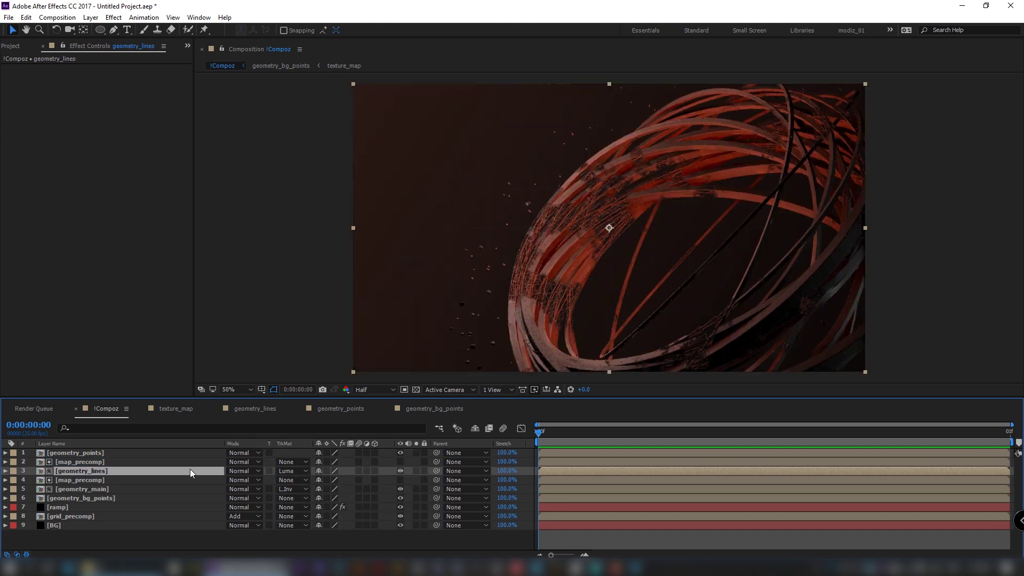
Place another map_precomp copy above geometry_points and use it as a Luma Matte for geometry_points.
{"action": "left_click", "coordinate": [75, 463]}
{"action": "key", "text": "ctrl+d"}
{"action": "left_click_drag", "start_coordinate": [72, 463], "coordinate": [79, 451]}
{"action": "left_click", "coordinate": [292, 462]}
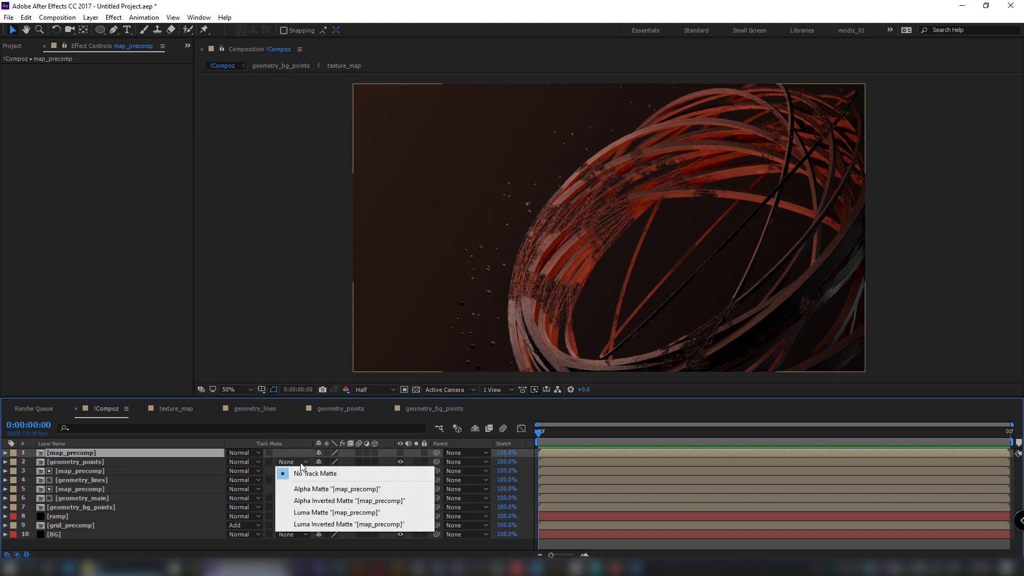
{"action": "left_click", "coordinate": [342, 514]}
{"action": "left_click", "coordinate": [416, 462]}
{"action": "left_click", "coordinate": [416, 462]}
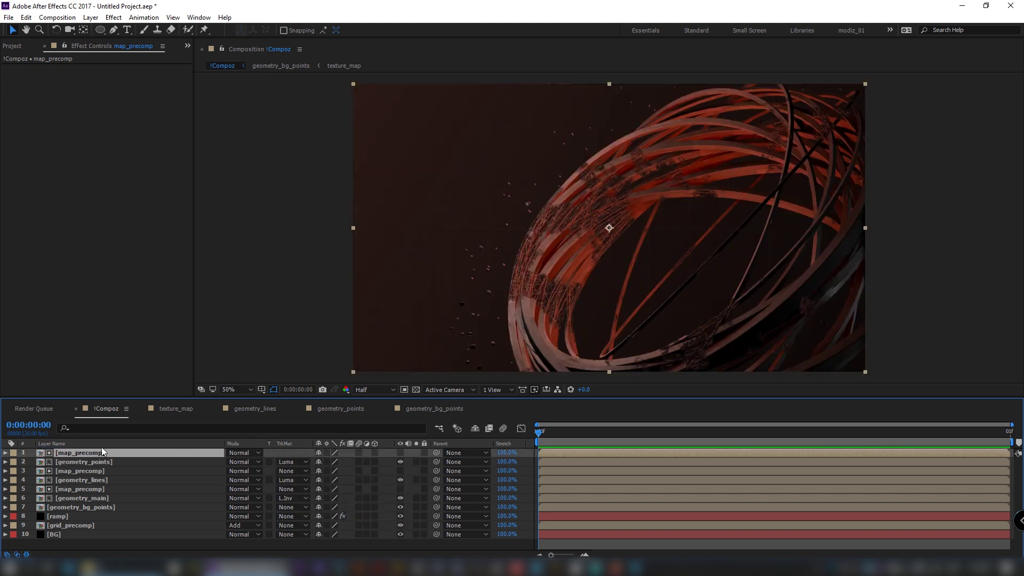
Pre-compose geometry_points together with its matte layer as points_precomp, moving all attributes into the new composition.
{"action": "left_click", "coordinate": [97, 462], "text": "ctrl"}
{"action": "key", "text": "ctrl+shift+c"}
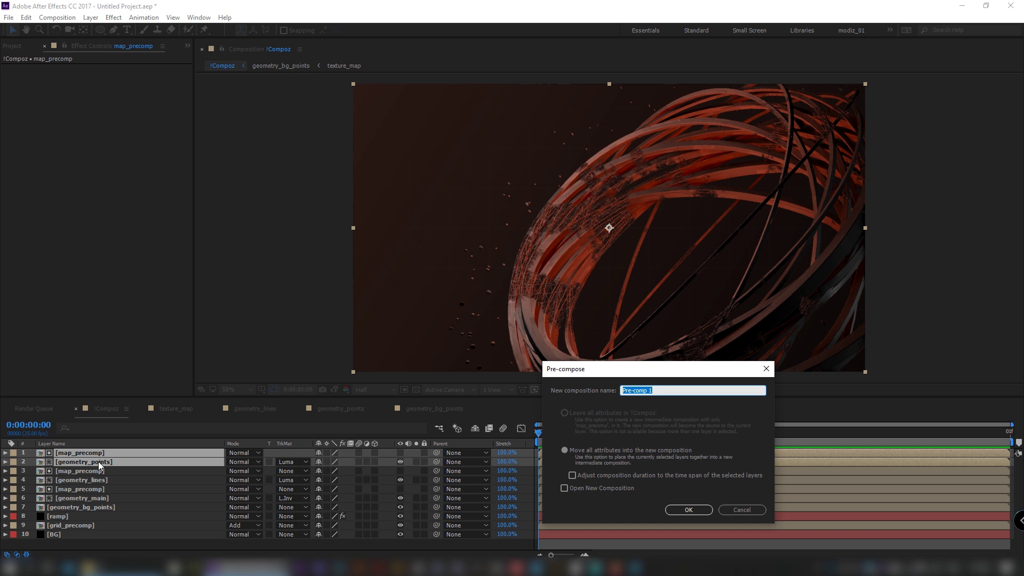
{"action": "type", "text": "points_p"}
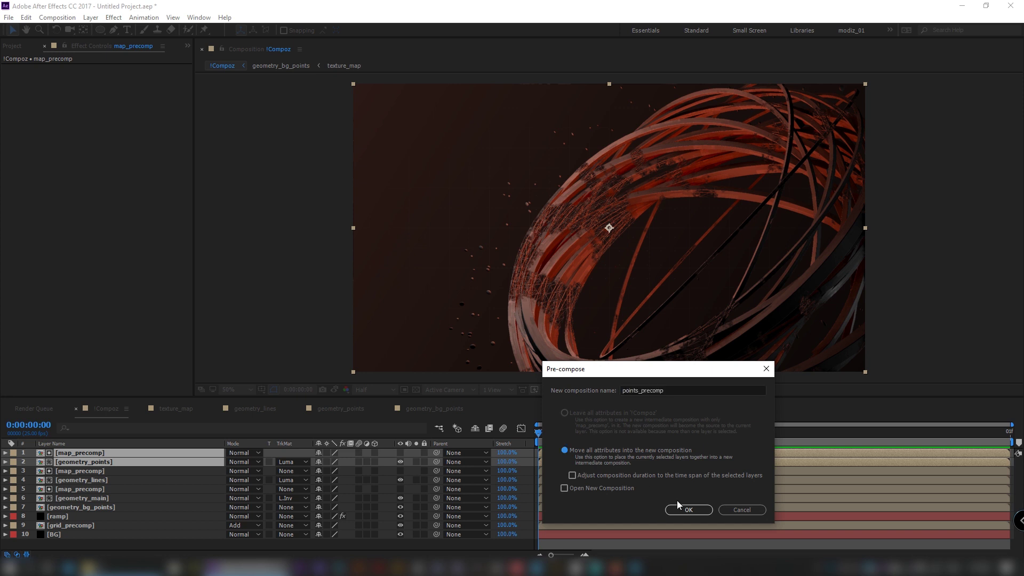
{"action": "left_click", "coordinate": [689, 509]}
Apply a Glow effect to points_precomp with a threshold of 45% and a radius of 50.
{"action": "key", "text": "ctrl+space"}
{"action": "type", "text": "glow"}
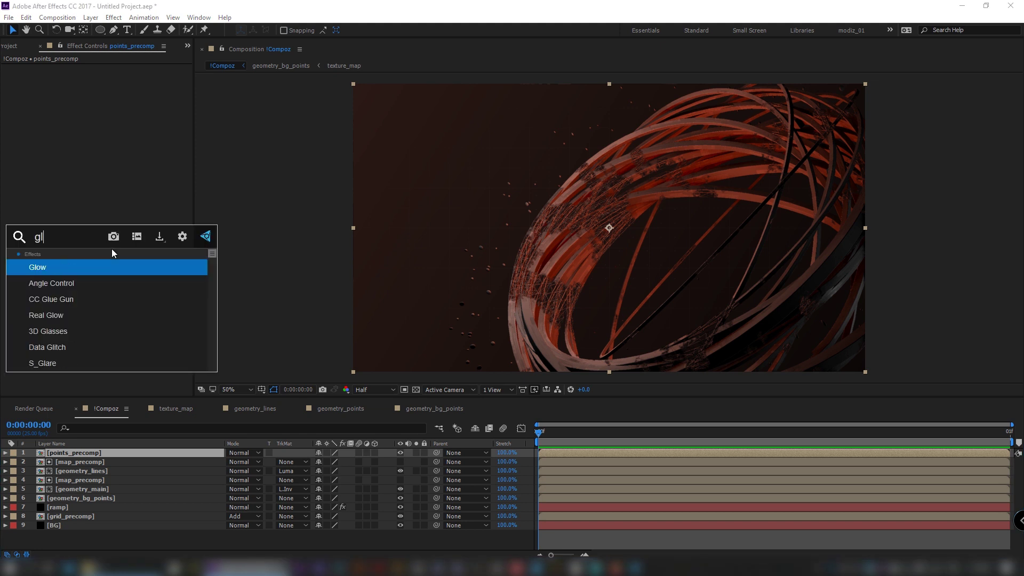
{"action": "left_click", "coordinate": [83, 271]}
{"action": "left_click", "coordinate": [111, 86]}
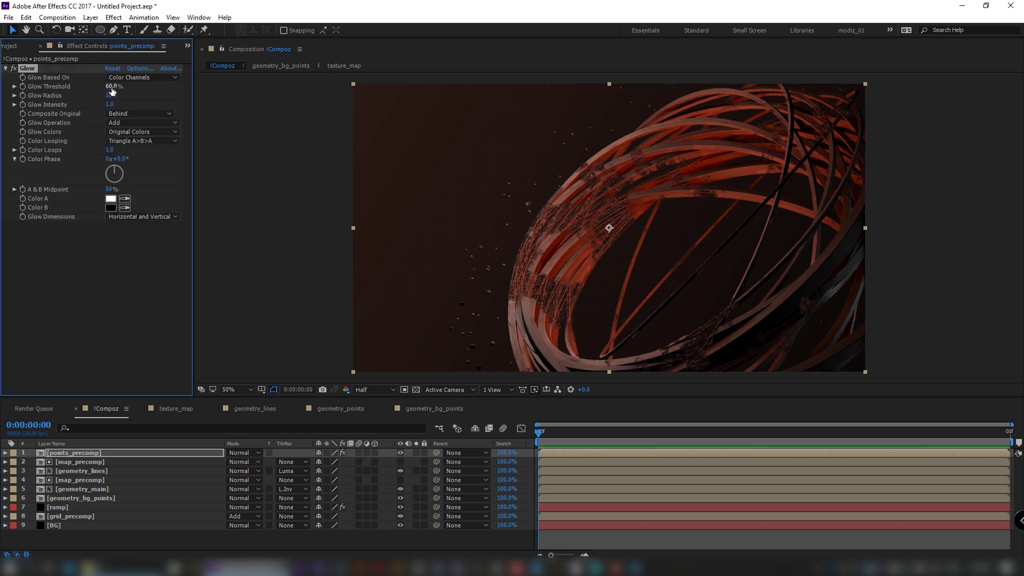
{"action": "type", "text": "45"}
{"action": "key", "text": "Tab"}
{"action": "type", "text": "50"}
{"action": "key", "text": "Return"}
Duplicate the Glow on points_precomp with threshold 0% and radius 150, and set the layer's blending mode to Add.
{"action": "key", "text": "ctrl+d"}
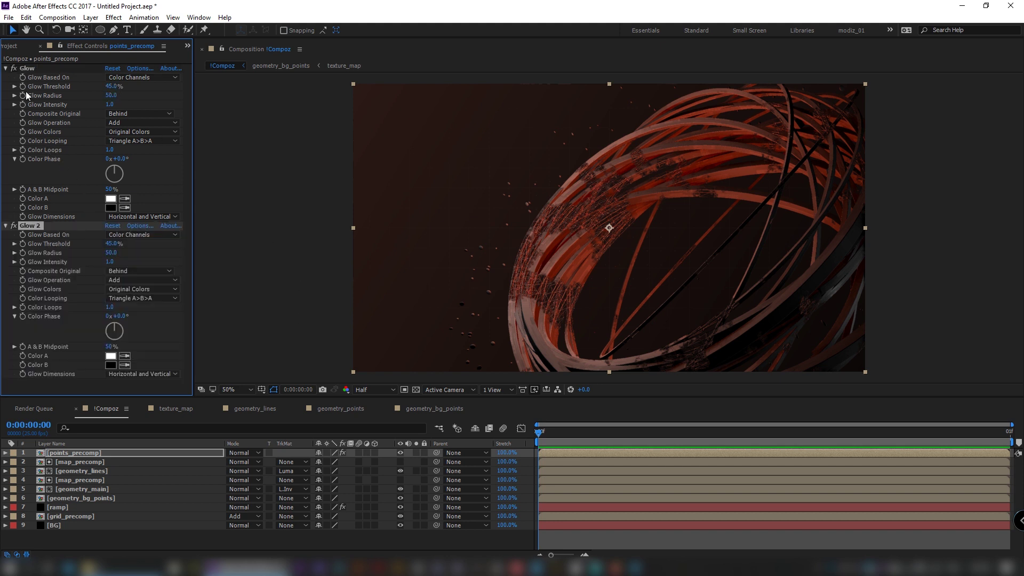
{"action": "left_click", "coordinate": [110, 244]}
{"action": "key", "text": "Tab"}
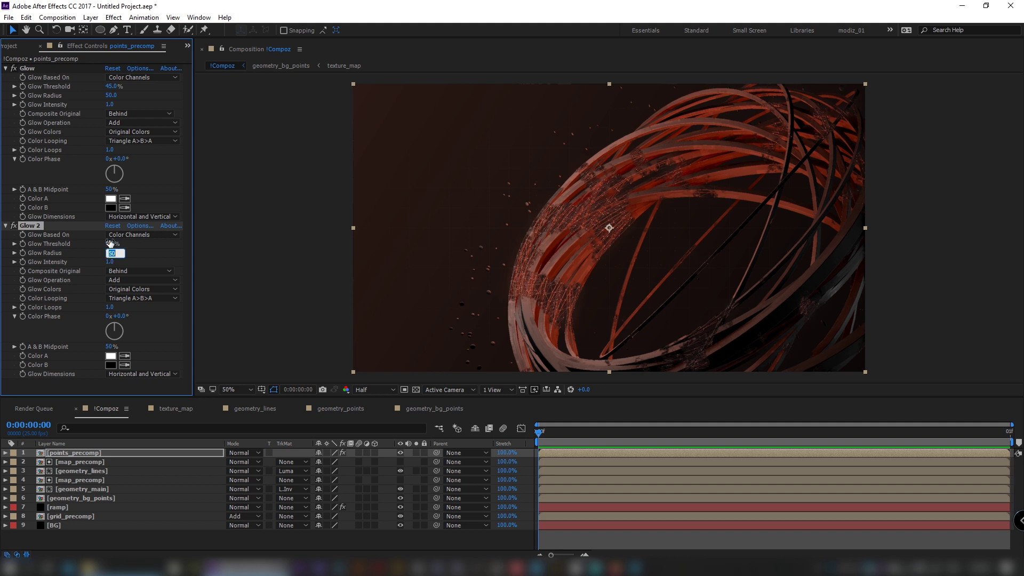
{"action": "type", "text": "150"}
{"action": "key", "text": "Return"}
{"action": "left_click", "coordinate": [238, 452]}
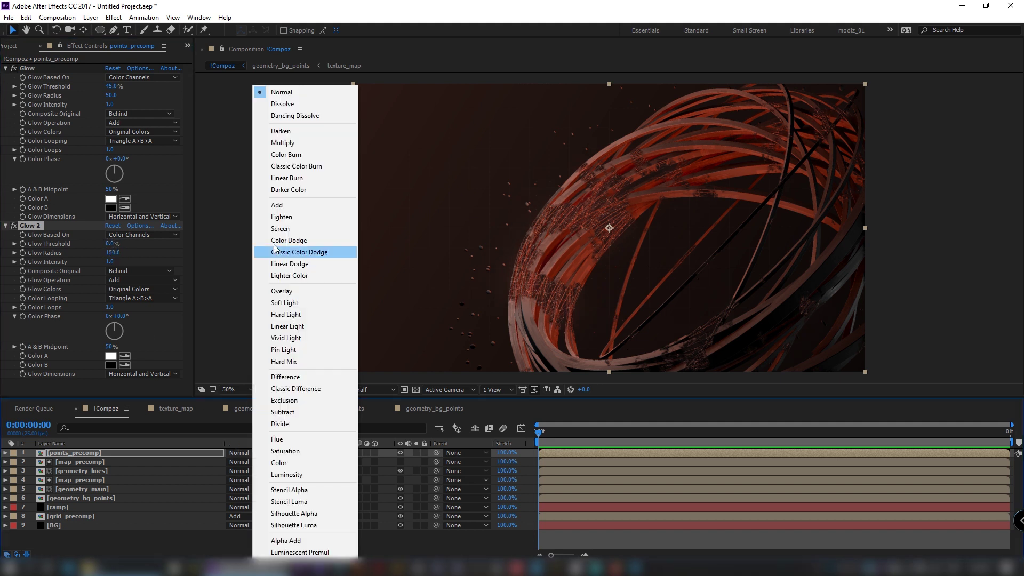
{"action": "left_click", "coordinate": [286, 202]}
Pre-compose all layers from points_precomp down to geometry_bg_points as geometry_assemble.
{"action": "left_click", "coordinate": [82, 452]}
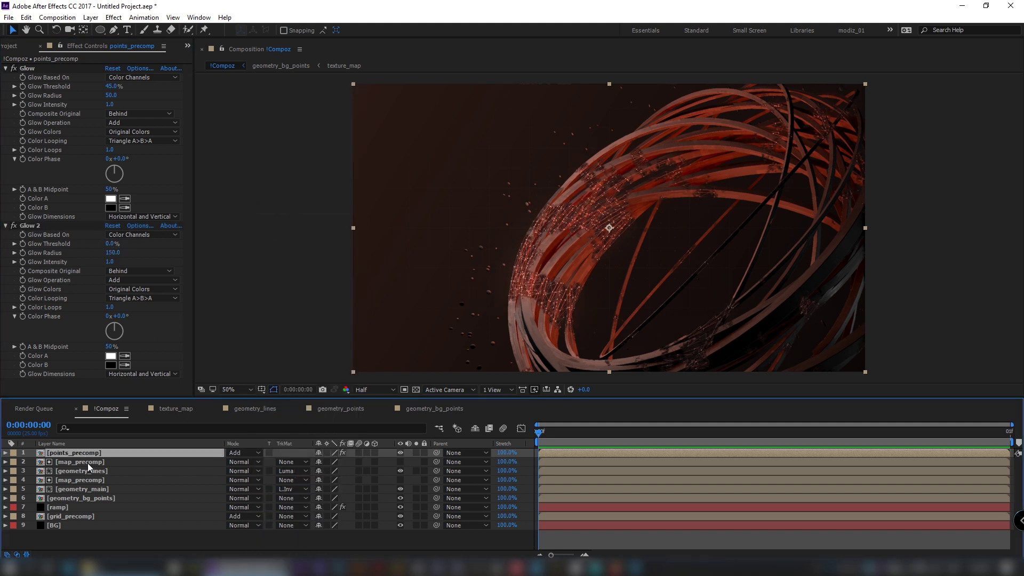
{"action": "left_click", "coordinate": [97, 498], "text": "shift"}
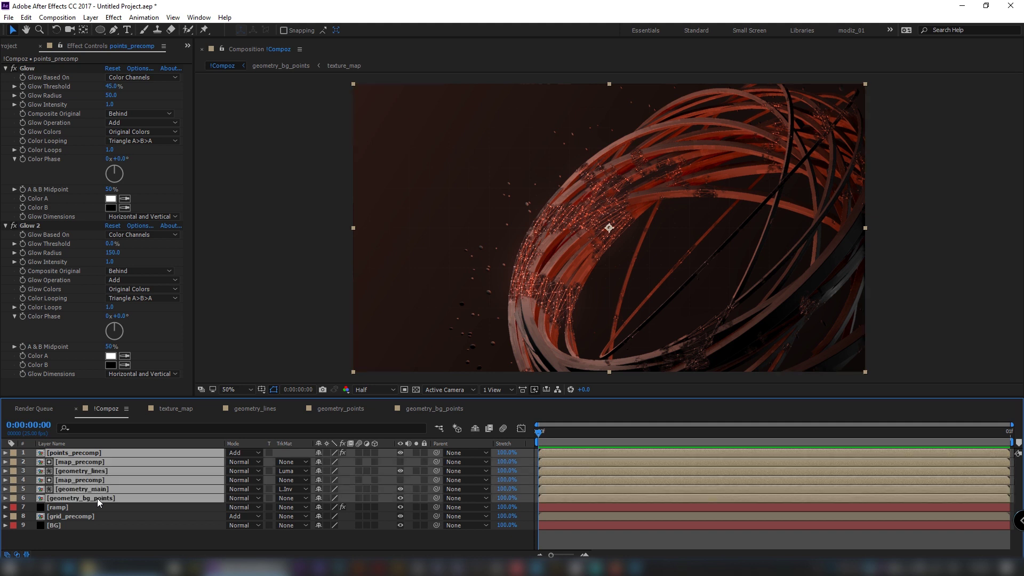
{"action": "key", "text": "ctrl+shift+c"}
{"action": "type", "text": "g"}
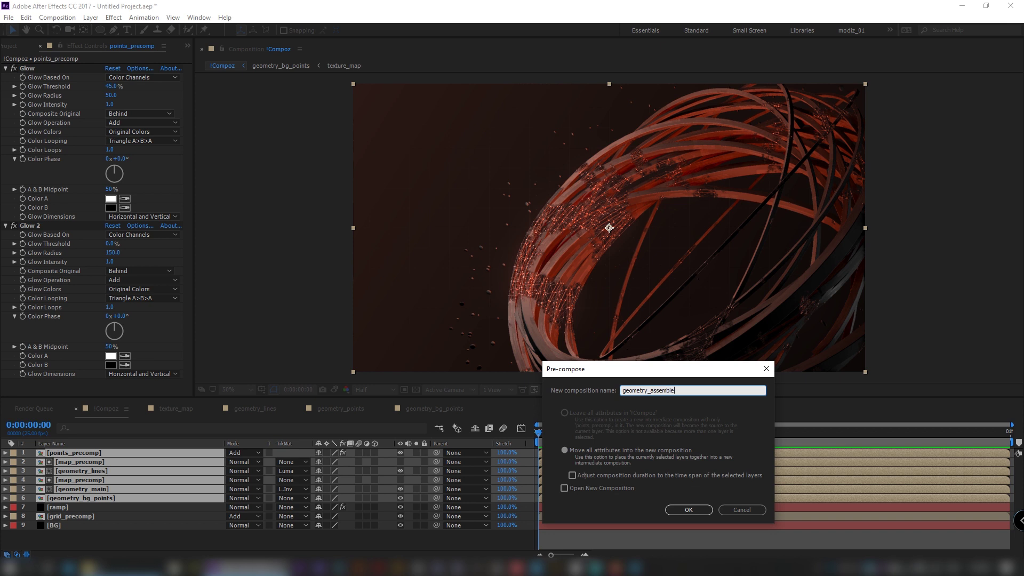
{"action": "type", "text": "eometry_assemble"}
{"action": "left_click", "coordinate": [689, 510]}
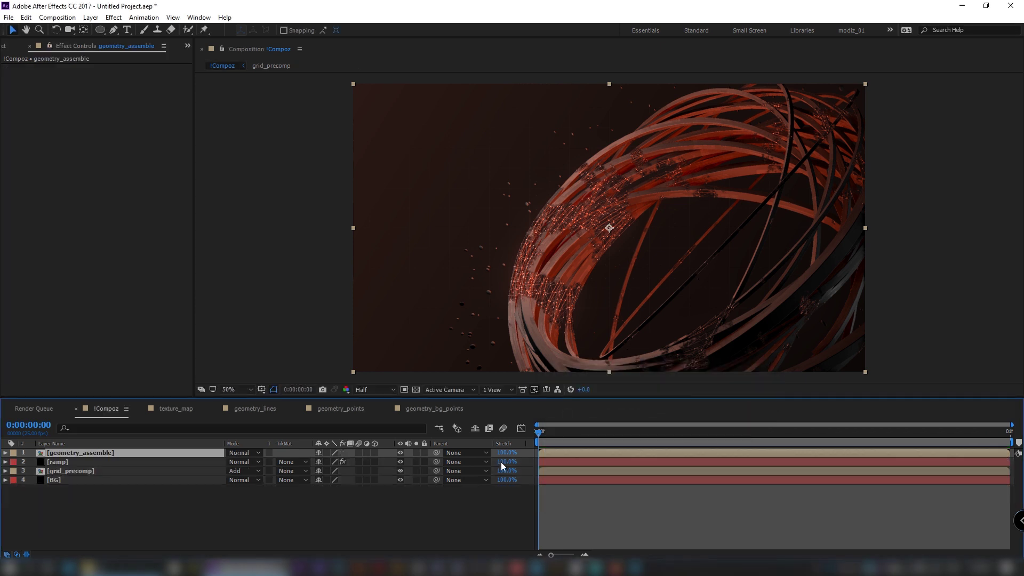
Create an adjustment layer above geometry_assemble and rename it glow.
{"action": "left_click", "coordinate": [124, 504]}
{"action": "key", "text": "ctrl+alt+y"}
{"action": "key", "text": "Return"}
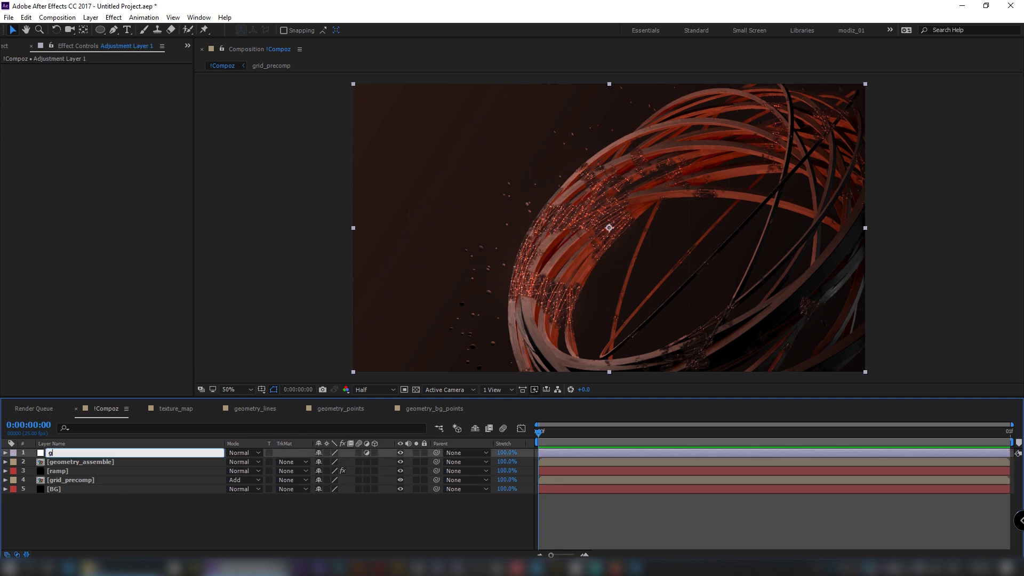
{"action": "type", "text": "glow"}
{"action": "key", "text": "Return"}
Apply Set Channels to the glow layer and set its alpha source to Saturation.
{"action": "key", "text": "ctrl+space"}
{"action": "type", "text": "set cha"}
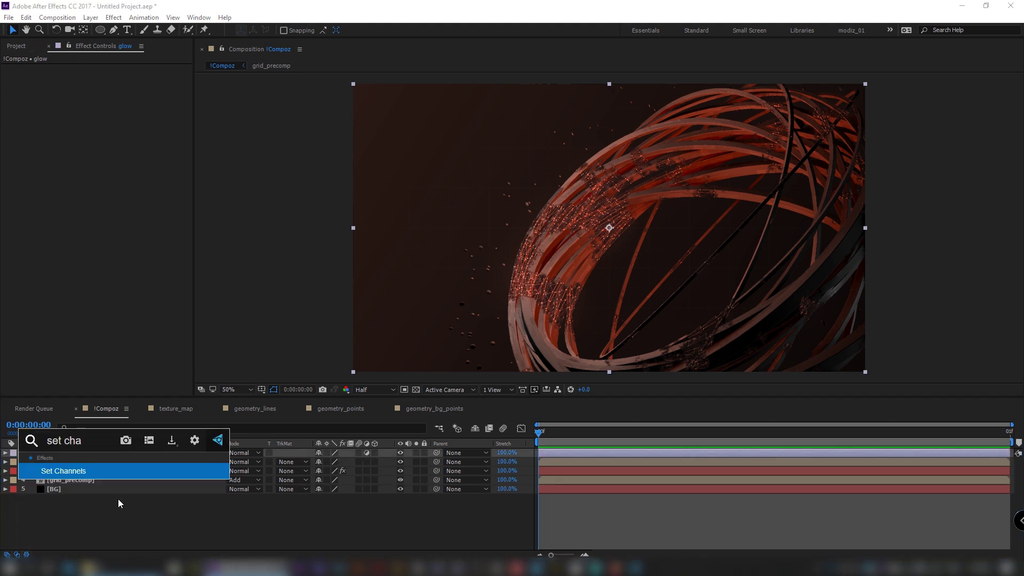
{"action": "key", "text": "Return"}
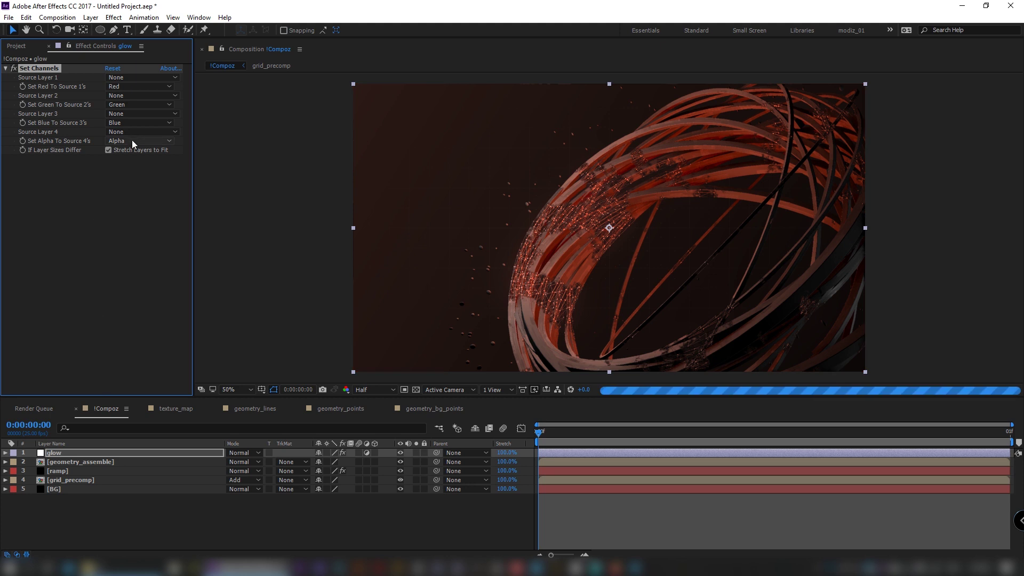
{"action": "left_click", "coordinate": [133, 141]}
{"action": "left_click", "coordinate": [138, 234]}
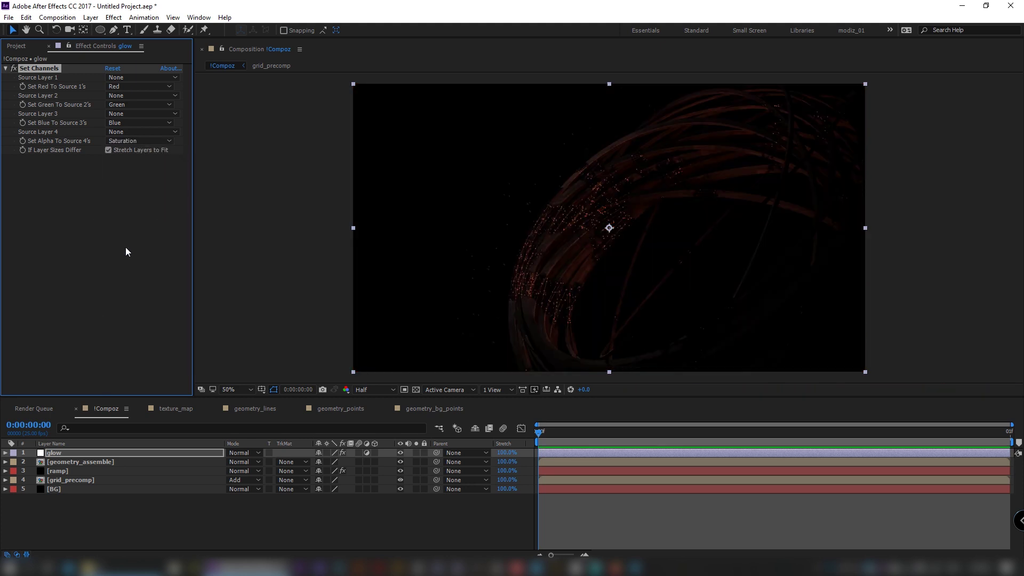
Apply Solid Composite to the glow layer with black (000000) as its color.
{"action": "key", "text": "ctrl+space"}
{"action": "type", "text": "solid"}
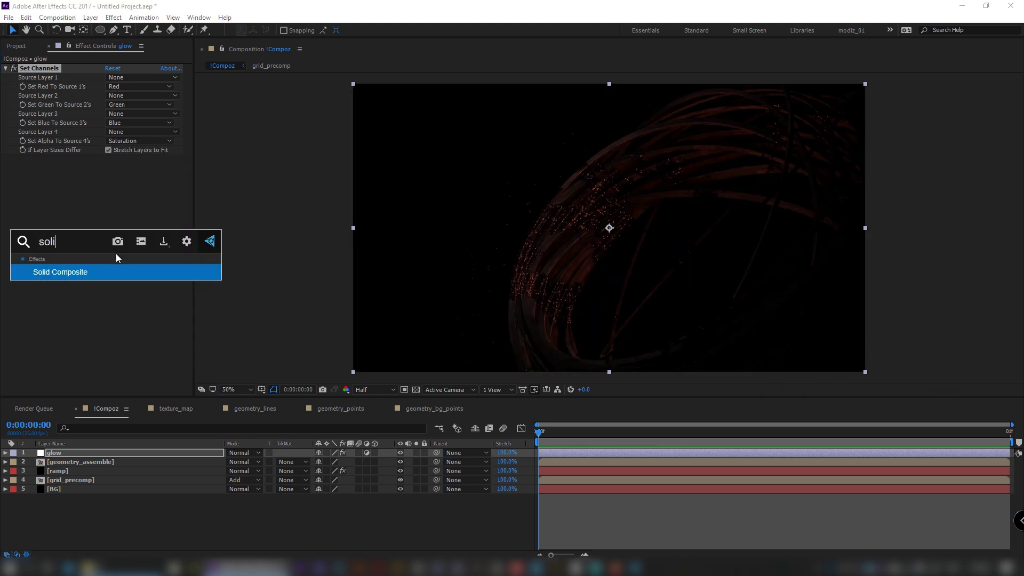
{"action": "left_click", "coordinate": [114, 266]}
{"action": "left_click", "coordinate": [111, 177]}
{"action": "left_click", "coordinate": [326, 414]}
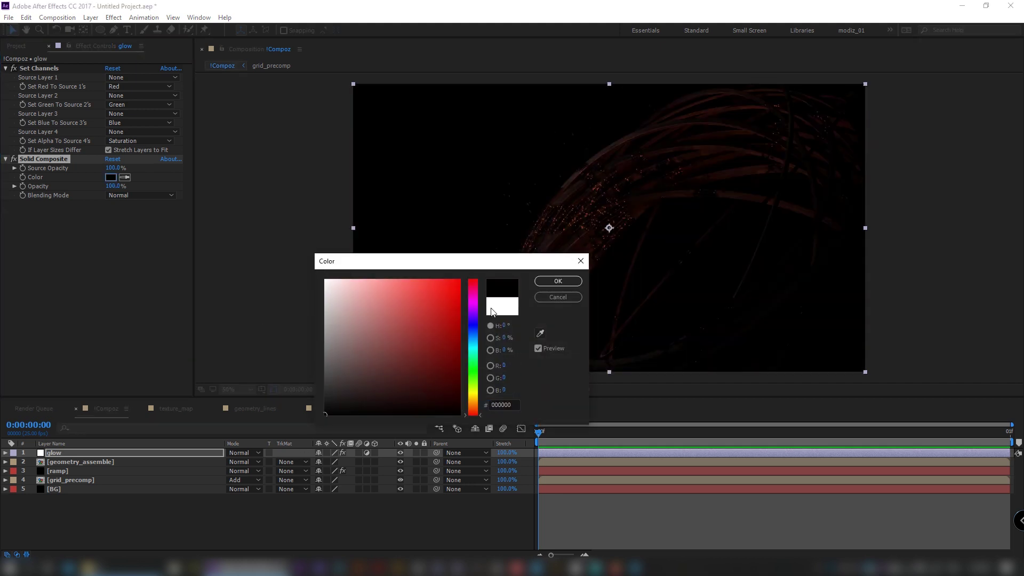
{"action": "left_click", "coordinate": [557, 282]}
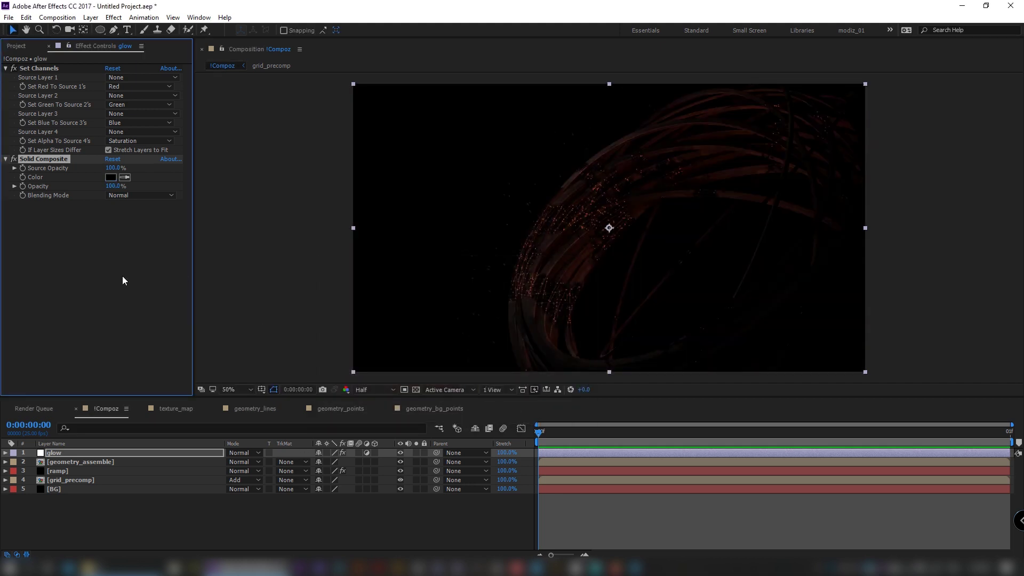
Apply Curves to the glow layer and slightly steepen the RGB curve by pulling both end points inward.
{"action": "key", "text": "ctrl+space"}
{"action": "type", "text": "curve"}
{"action": "left_click", "coordinate": [120, 294]}
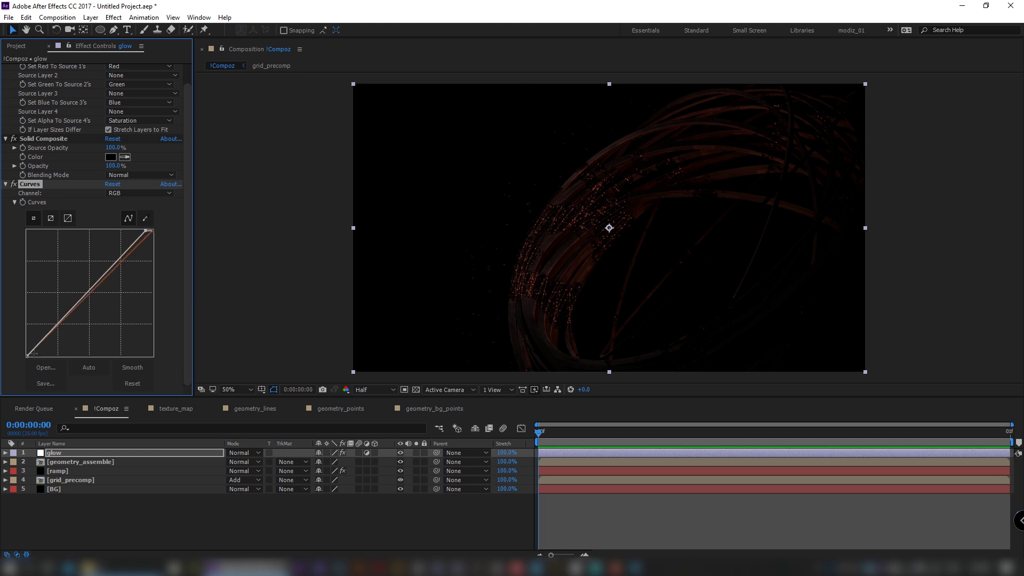
{"action": "left_click", "coordinate": [132, 384]}
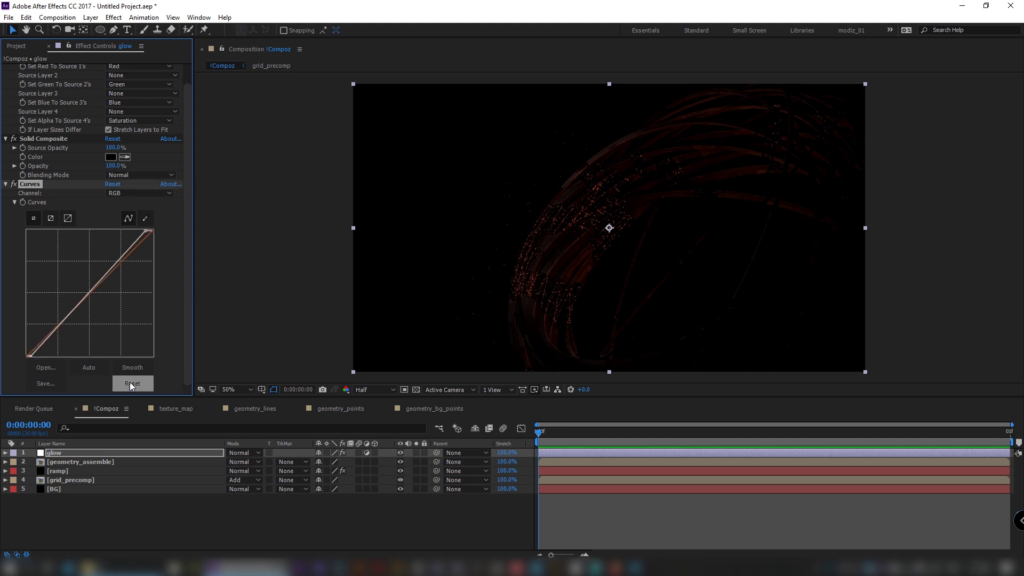
Apply Hue/Saturation to the glow layer and set the Master Hue to 15°.
{"action": "key", "text": "s"}
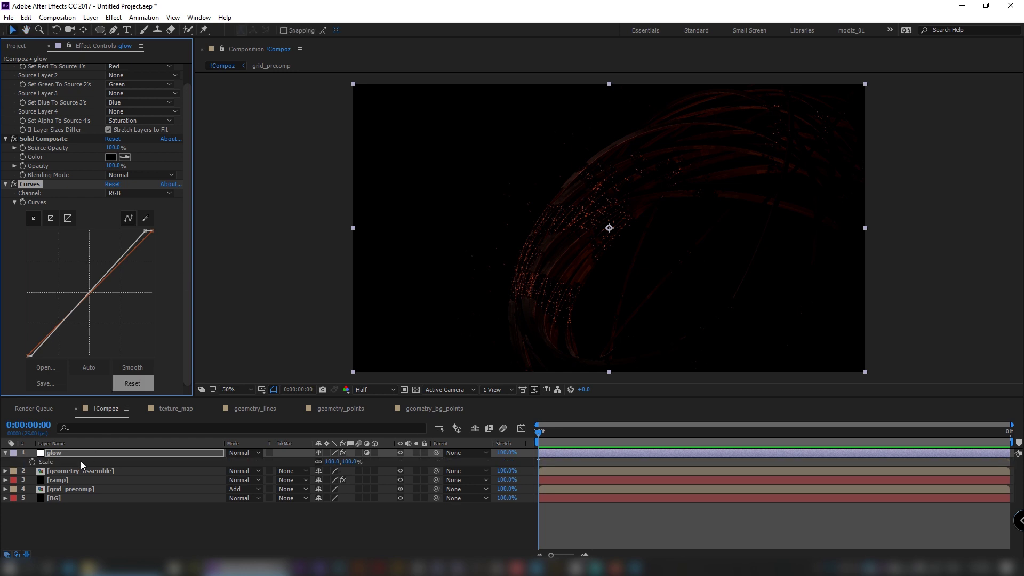
{"action": "key", "text": "ctrl+space"}
{"action": "type", "text": "hue"}
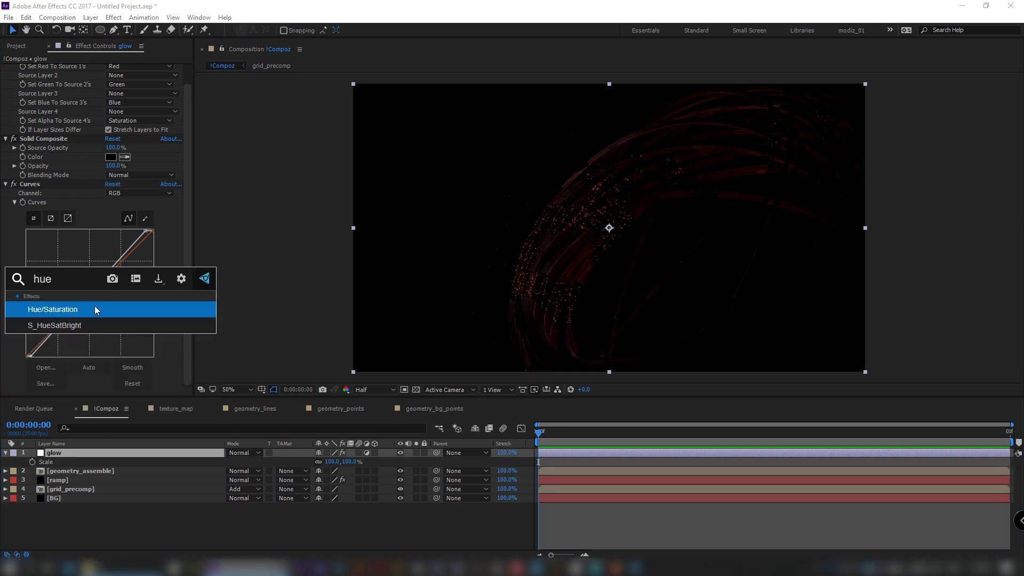
{"action": "left_click", "coordinate": [96, 311]}
{"action": "left_click", "coordinate": [118, 314]}
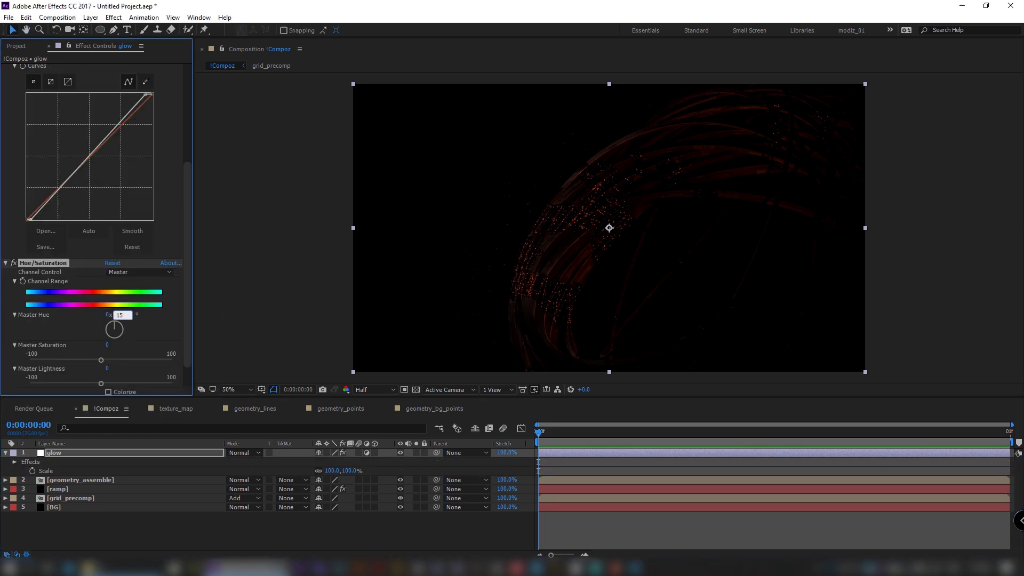
{"action": "type", "text": "15"}
{"action": "key", "text": "Return"}
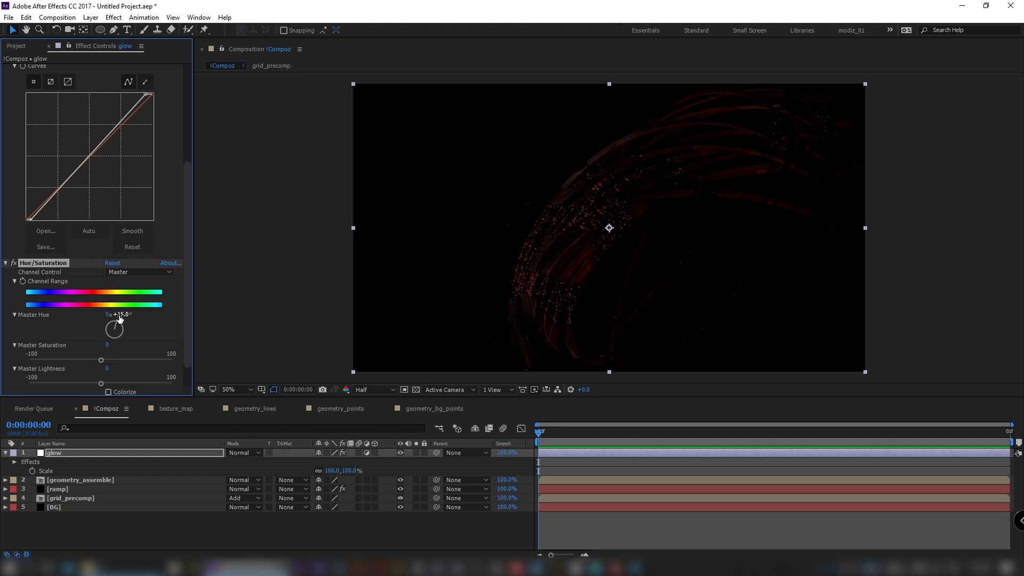
Set the glow layer's blending mode to Screen and its opacity to 50%.
{"action": "left_click", "coordinate": [249, 452]}
{"action": "left_click", "coordinate": [290, 205]}
{"action": "left_click", "coordinate": [250, 453]}
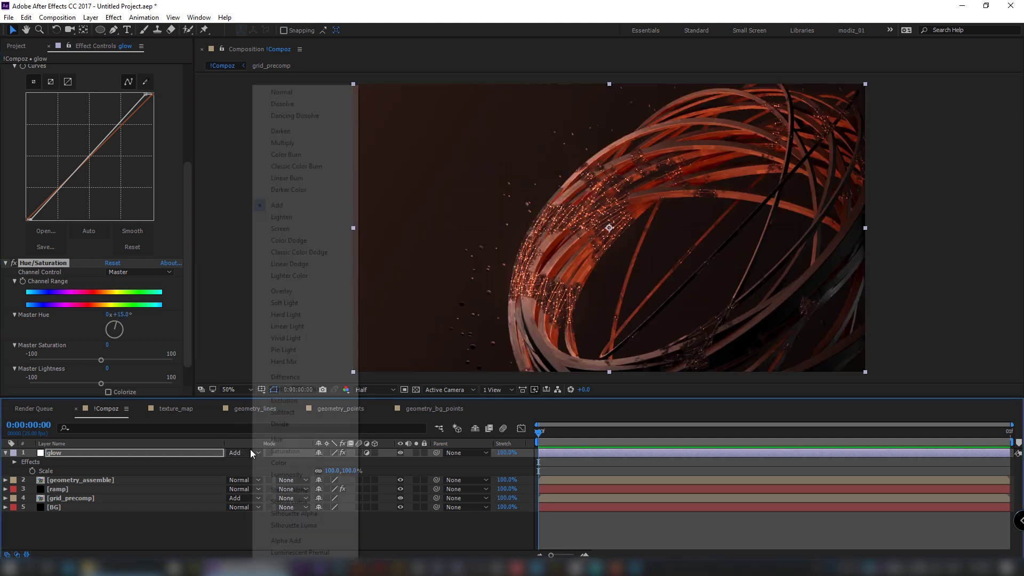
{"action": "left_click", "coordinate": [283, 228]}
{"action": "key", "text": "t"}
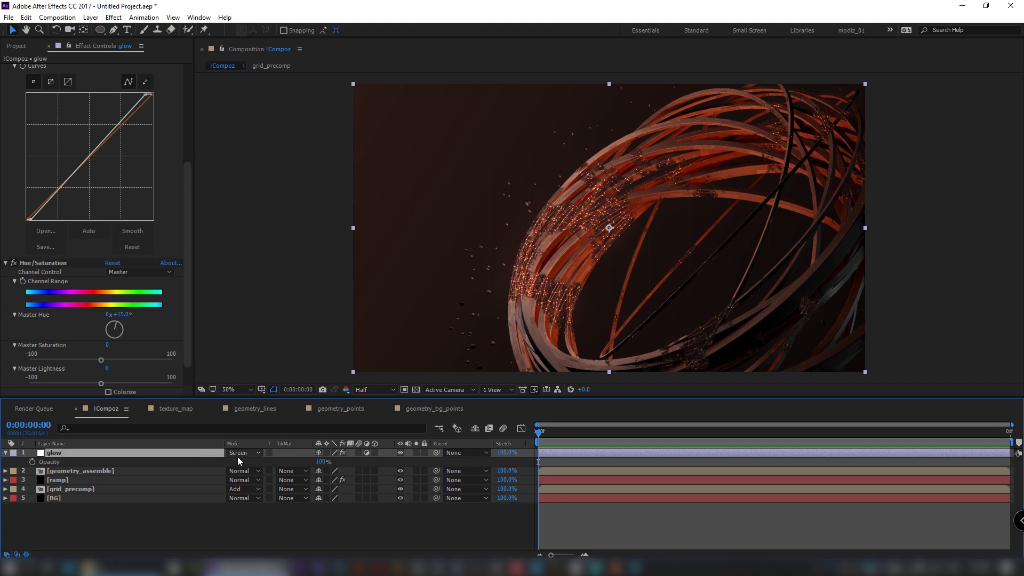
{"action": "left_click", "coordinate": [320, 462]}
{"action": "type", "text": "50"}
{"action": "key", "text": "Return"}
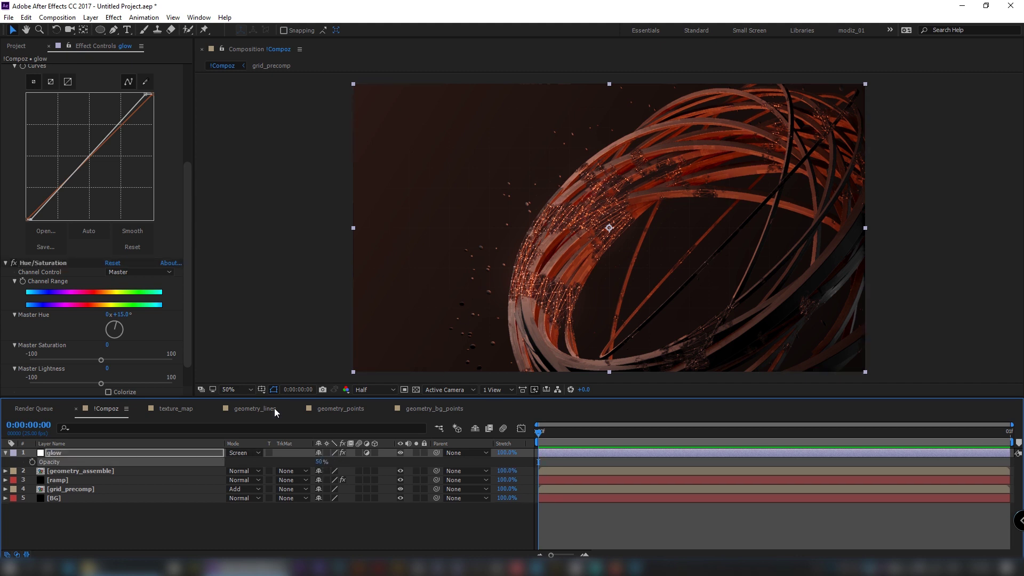
{"action": "left_click", "coordinate": [5, 453]}
{"action": "left_click", "coordinate": [144, 507]}
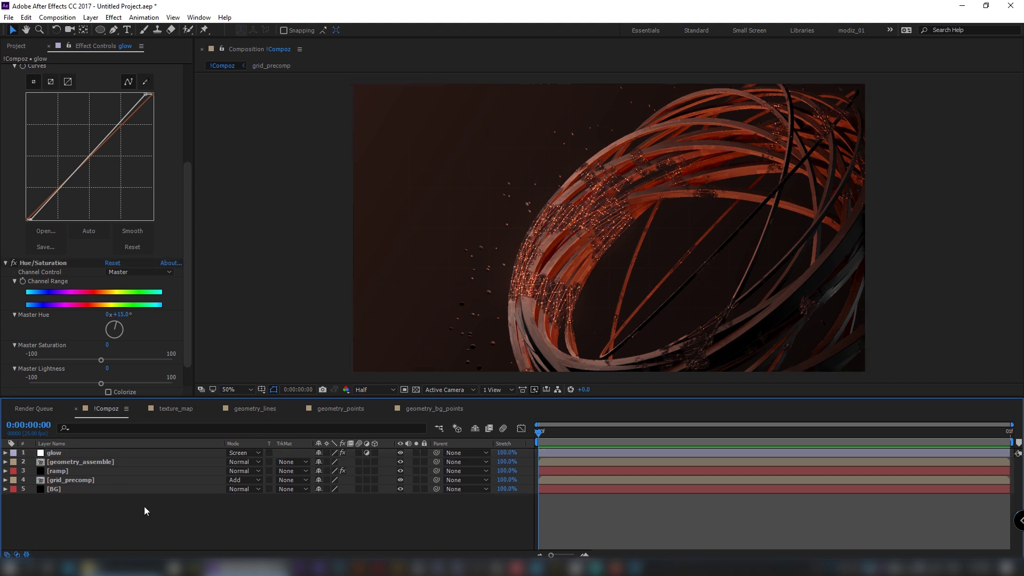
Create another adjustment layer above the glow layer and rename it cc.
{"action": "key", "text": "ctrl+alt+y"}
{"action": "key", "text": "Return"}
{"action": "type", "text": "cc"}
{"action": "key", "text": "Return"}
Apply Curves to the cc layer and shape the RGB curve into a slight S, lifting highlights and lowering shadows.
{"action": "key", "text": "ctrl+space"}
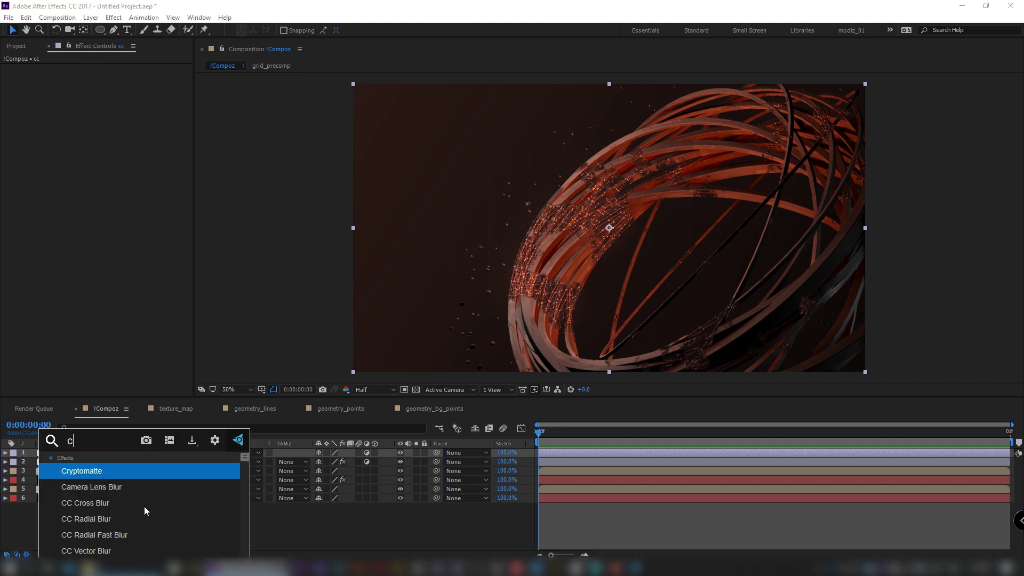
{"action": "type", "text": "curves"}
{"action": "key", "text": "Return"}
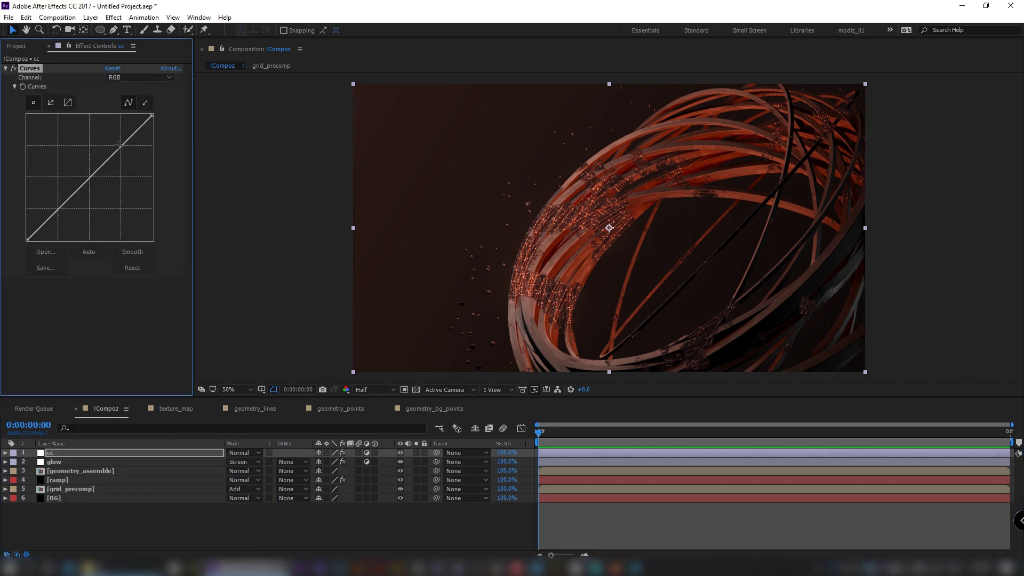
{"action": "left_click_drag", "start_coordinate": [122, 148], "coordinate": [119, 144]}
{"action": "left_click_drag", "start_coordinate": [59, 206], "coordinate": [59, 214]}
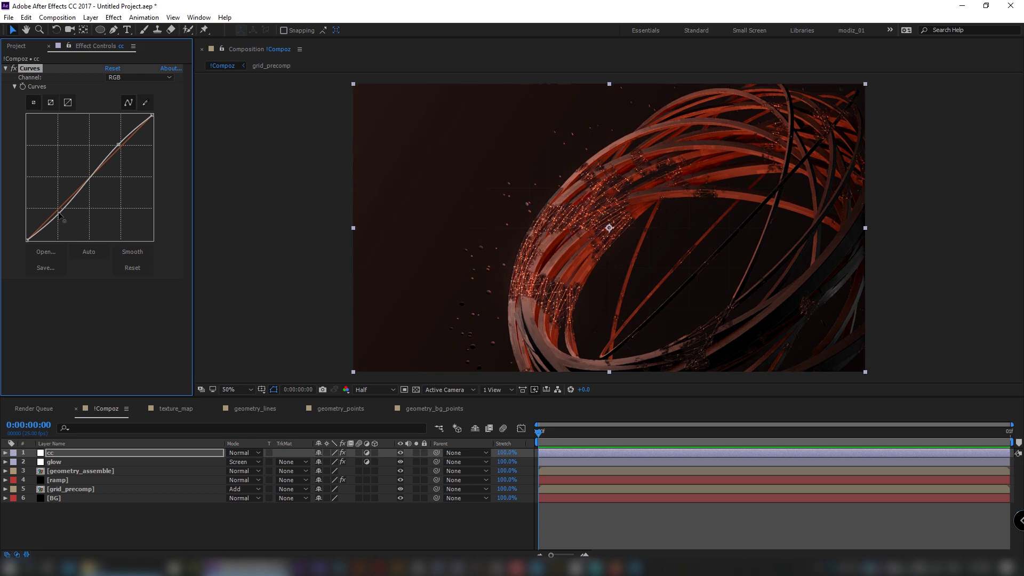
Apply Color Balance to the cc layer with Shadow Red Balance -10 and Shadow Blue Balance 15.
{"action": "key", "text": "ctrl+space"}
{"action": "type", "text": "color"}
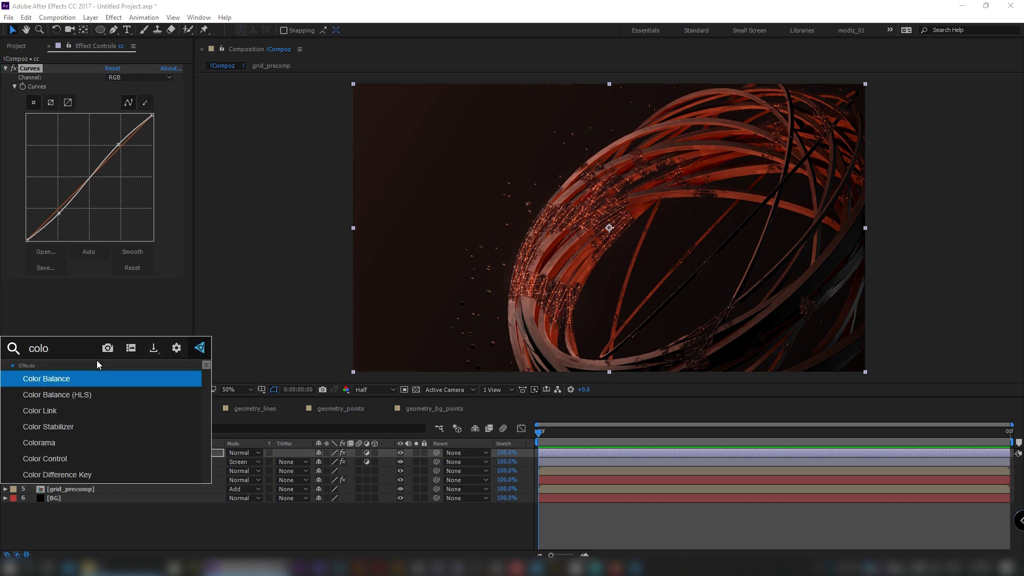
{"action": "left_click", "coordinate": [91, 384]}
{"action": "left_click", "coordinate": [110, 293]}
{"action": "type", "text": "-10"}
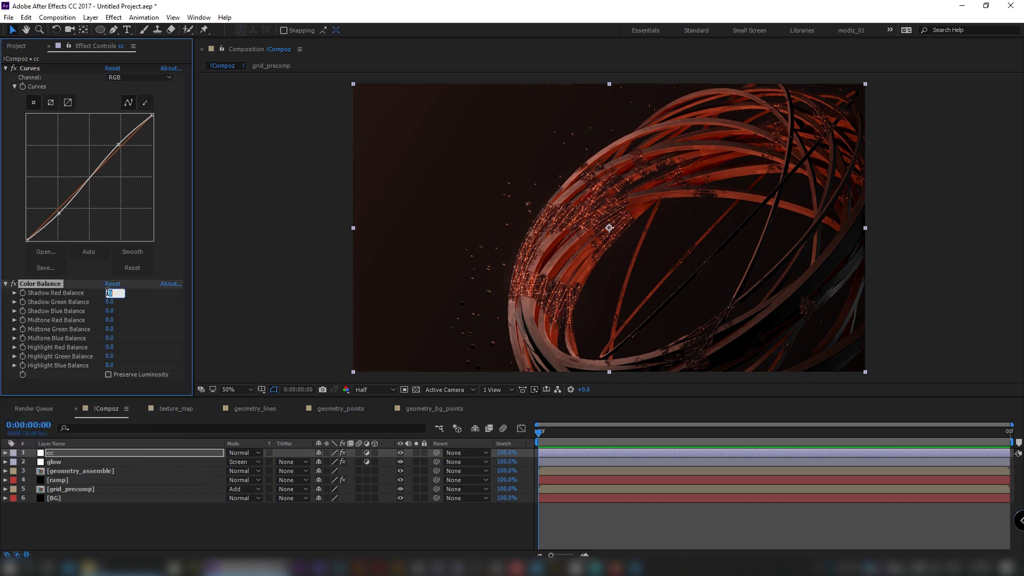
{"action": "key", "text": "Tab"}
{"action": "key", "text": "Tab"}
{"action": "type", "text": "1"}
Set the cc layer's Midtone Red Balance to -30 and Highlight Red Balance to 15.
{"action": "key", "text": "Tab"}
{"action": "type", "text": "-30"}
{"action": "key", "text": "Tab"}
{"action": "key", "text": "Tab"}
{"action": "key", "text": "Tab"}
{"action": "type", "text": "15"}
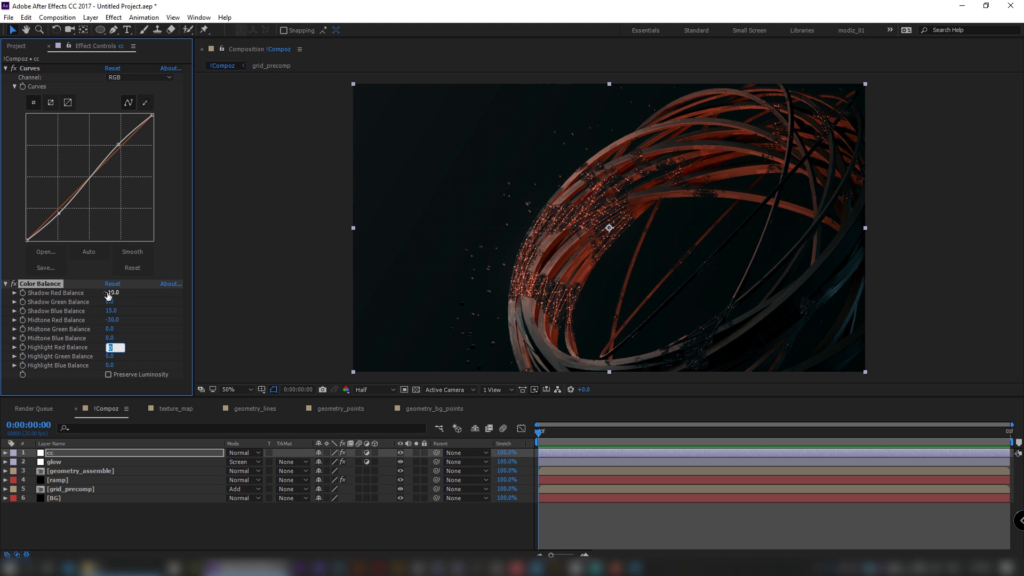
{"action": "key", "text": "Return"}
Create an adjustment layer above cc and apply Camera Lens Blur to it with a blur radius of 18.
{"action": "left_click", "coordinate": [73, 453]}
{"action": "key", "text": "ctrl+alt+y"}
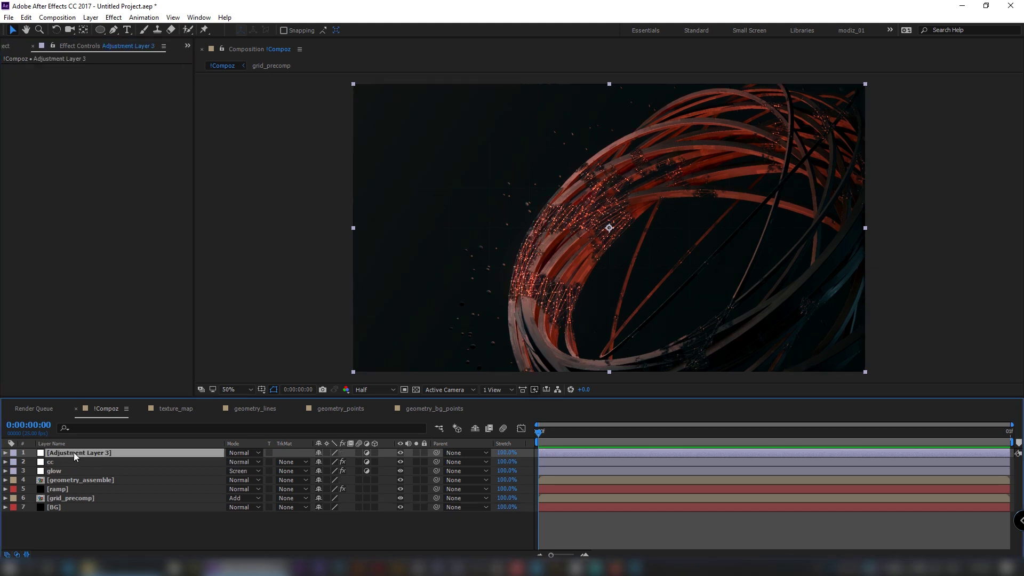
{"action": "key", "text": "ctrl+space"}
{"action": "type", "text": "camer"}
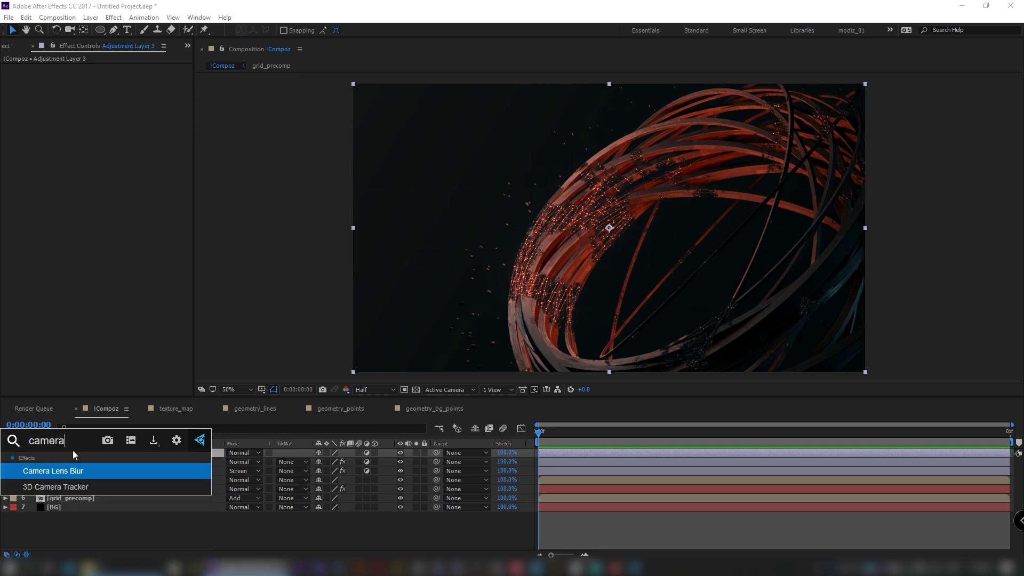
{"action": "left_click", "coordinate": [79, 469]}
{"action": "left_click", "coordinate": [110, 78]}
{"action": "type", "text": "18"}
{"action": "key", "text": "Return"}
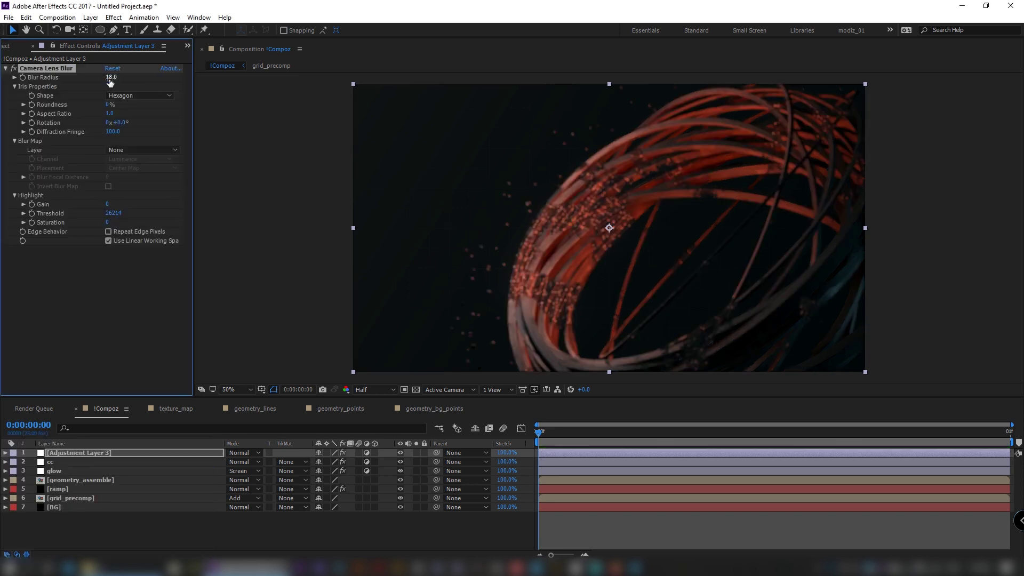
Enable Repeat Edge Pixels on the Camera Lens Blur and rename its adjustment layer dof.
{"action": "left_click", "coordinate": [109, 231]}
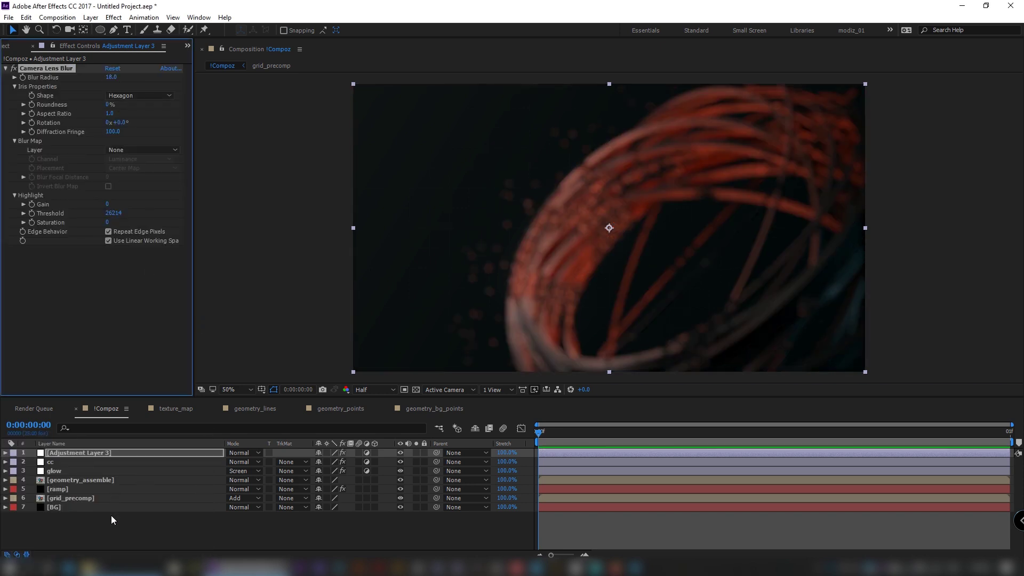
{"action": "left_click", "coordinate": [82, 452]}
{"action": "key", "text": "Return"}
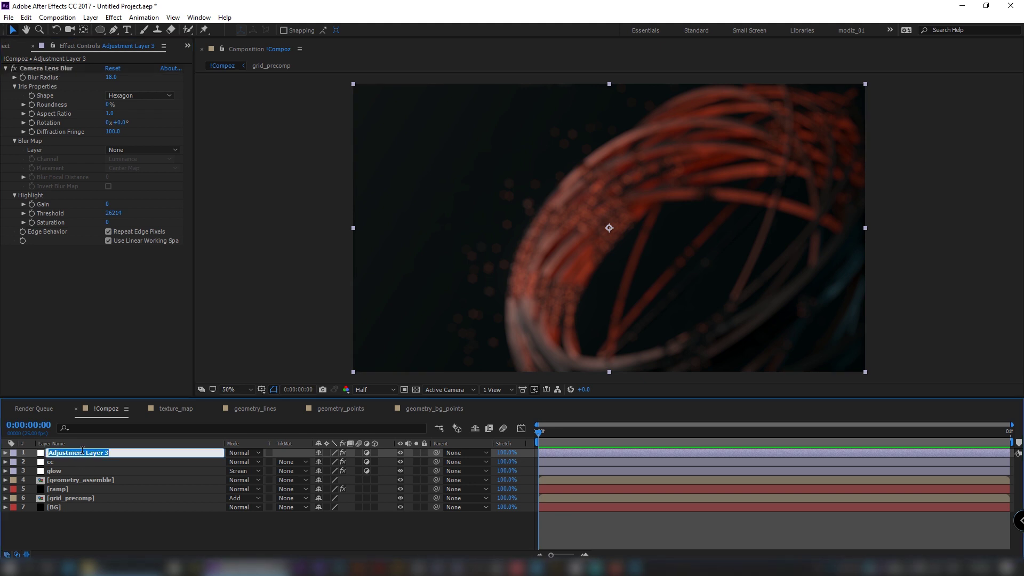
{"action": "type", "text": "dof"}
{"action": "key", "text": "Return"}
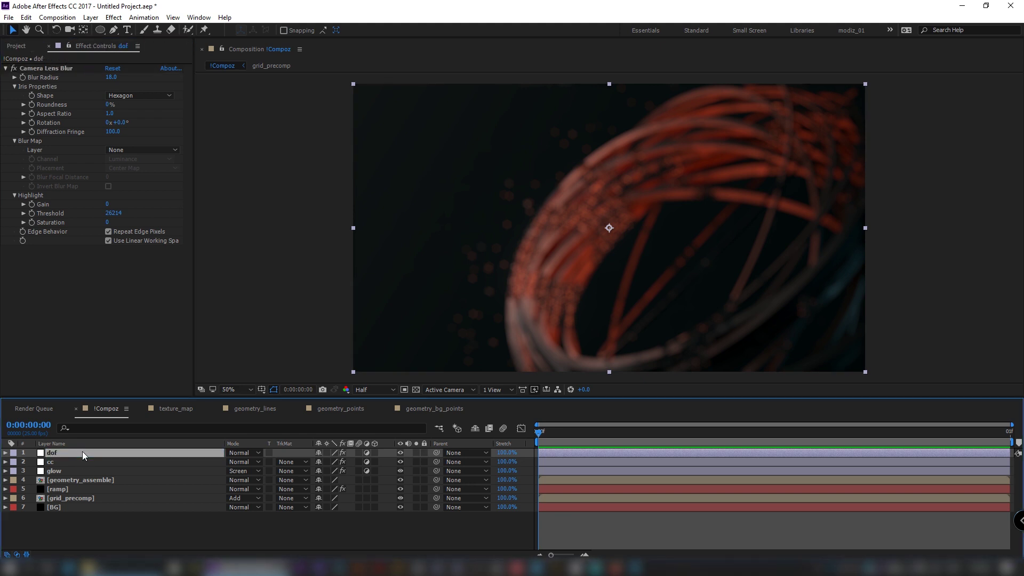
Create a 1920 x 1080 px light grey solid named dof_map above the dof layer.
{"action": "key", "text": "ctrl+y"}
{"action": "type", "text": "dof_map"}
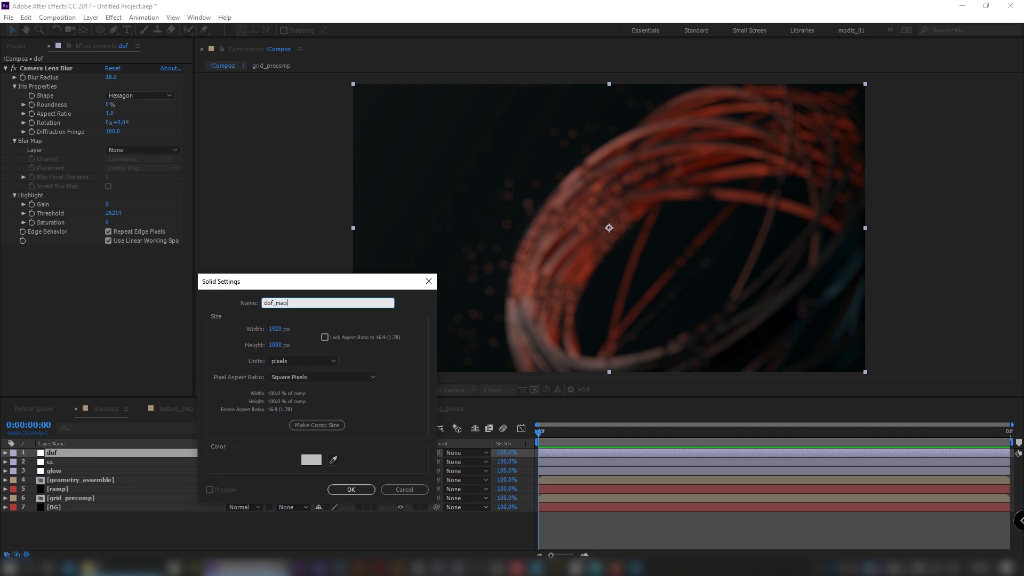
{"action": "key", "text": "Return"}
Apply Gradient Ramp to the dof_map solid and set its ramp shape to Radial Ramp.
{"action": "key", "text": "ctrl+space"}
{"action": "type", "text": "fra"}
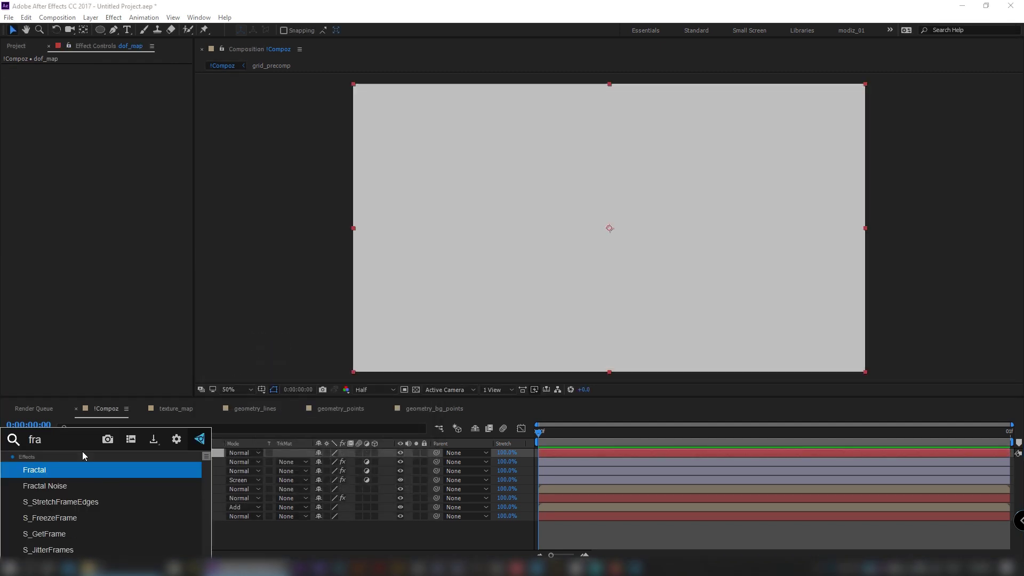
{"action": "key", "text": "ctrl+a"}
{"action": "type", "text": "gra"}
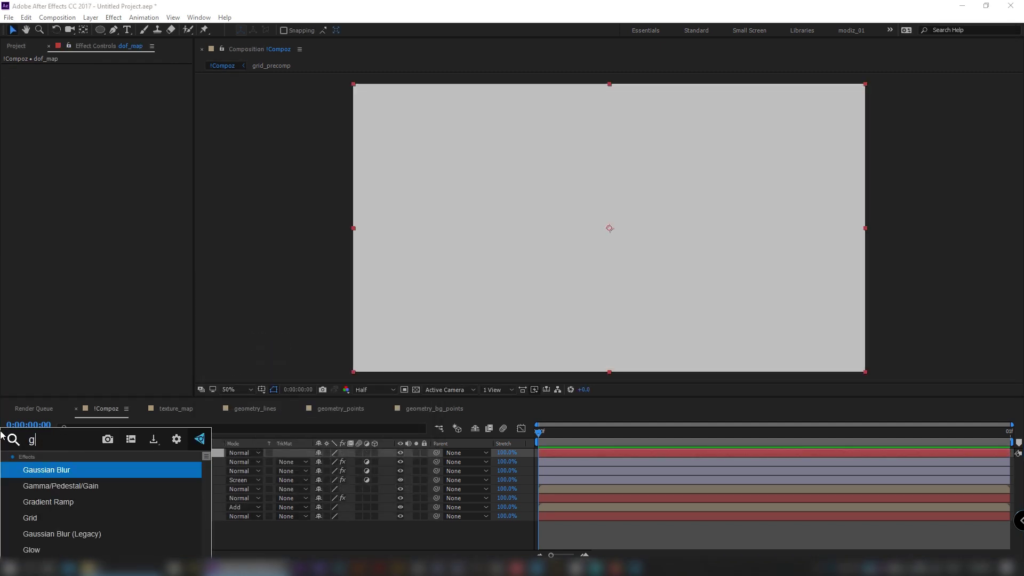
{"action": "left_click", "coordinate": [58, 470]}
{"action": "left_click", "coordinate": [117, 114]}
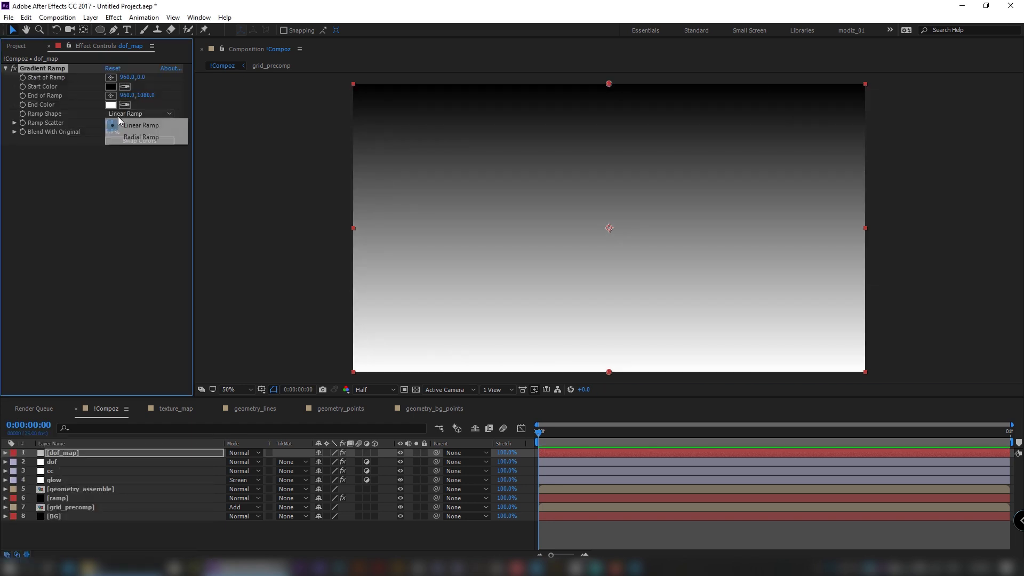
{"action": "left_click", "coordinate": [137, 138]}
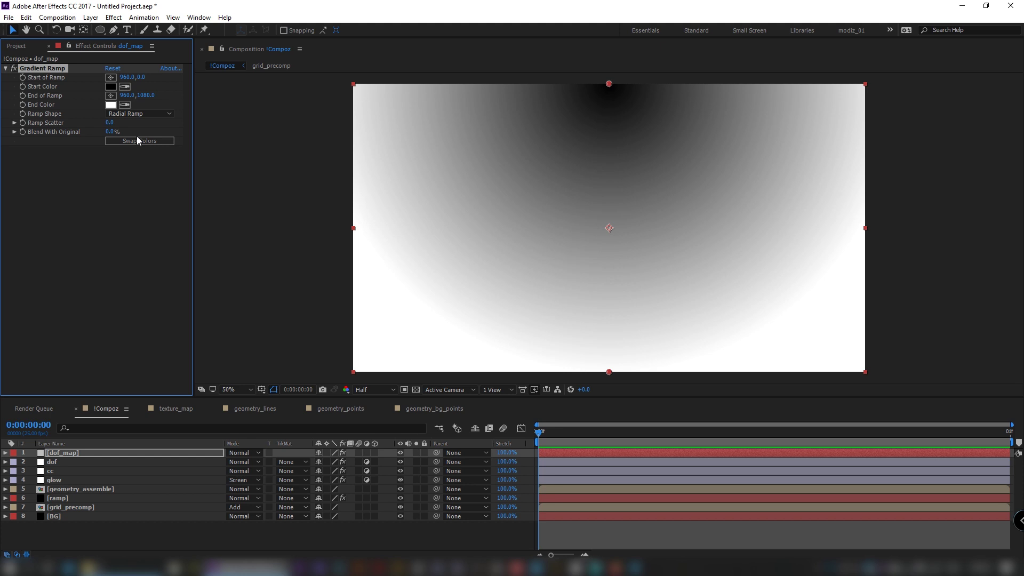
Set the Gradient Ramp's Start of Ramp to 892, 548.
{"action": "left_click", "coordinate": [131, 78]}
{"action": "type", "text": "892"}
{"action": "key", "text": "Tab"}
{"action": "type", "text": "54"}
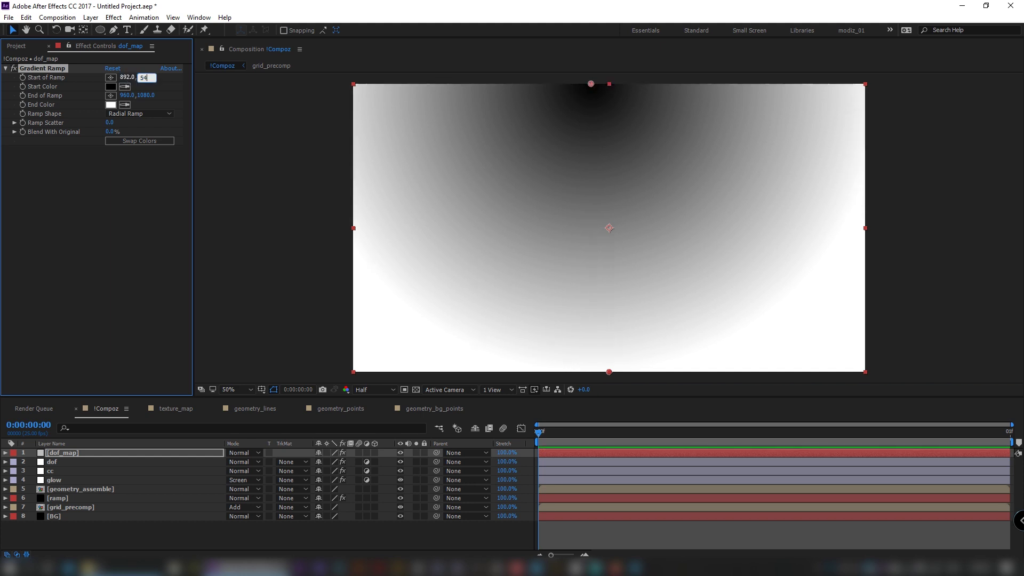
{"action": "type", "text": "8"}
{"action": "key", "text": "Return"}
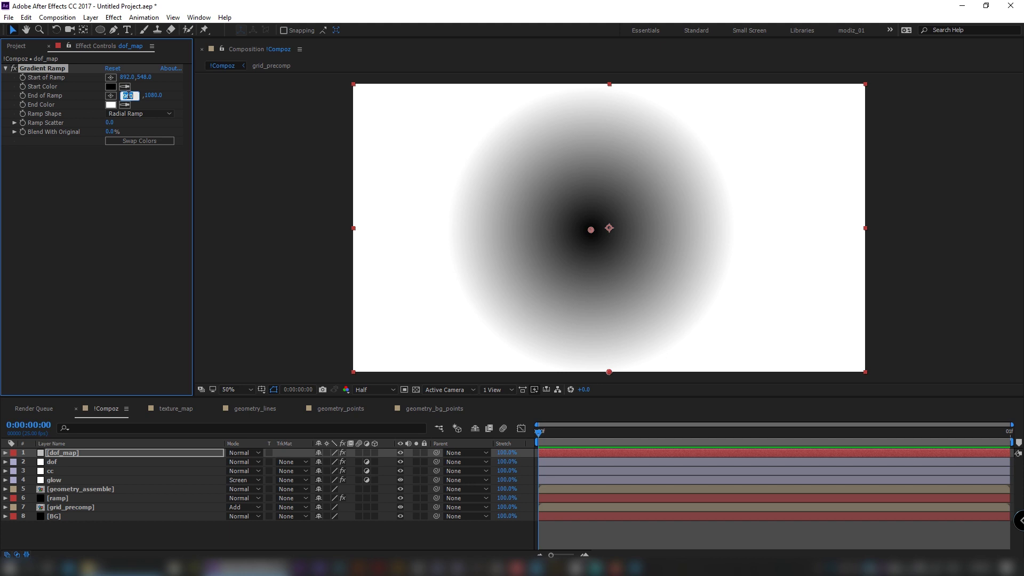
Set the Gradient Ramp's End of Ramp to -132, -12 and swap its colors so the center is white.
{"action": "left_click", "coordinate": [129, 95]}
{"action": "type", "text": "-132"}
{"action": "key", "text": "Tab"}
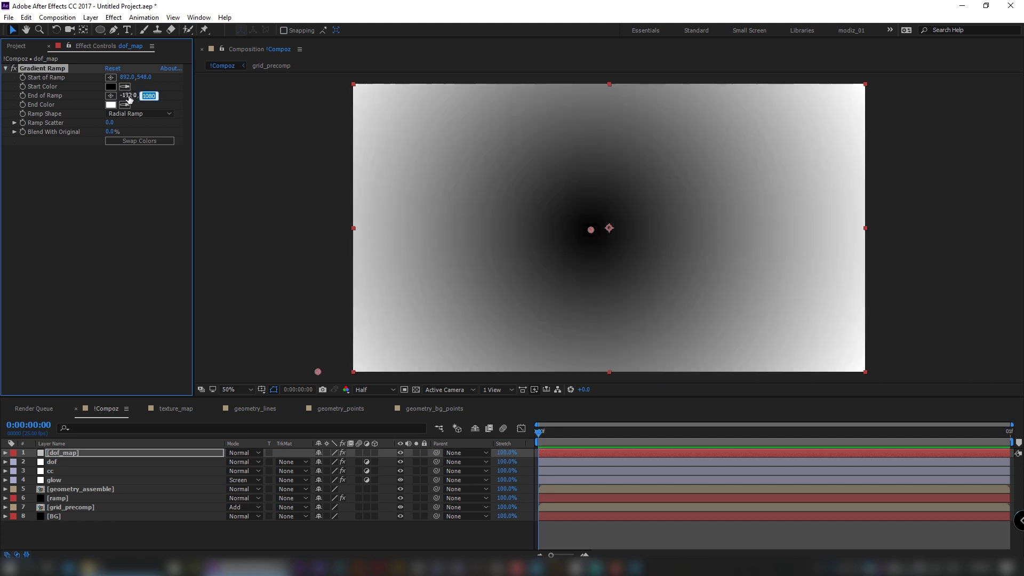
{"action": "type", "text": "-12"}
{"action": "key", "text": "Return"}
{"action": "left_click", "coordinate": [126, 141]}
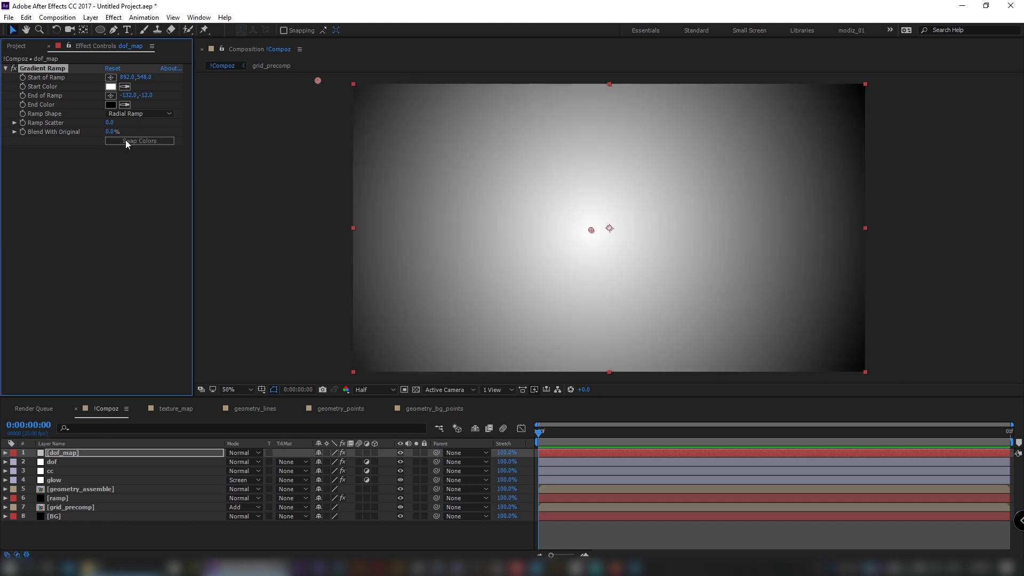
Pre-compose the dof_map solid into a composition named dof_map, moving all attributes into it.
{"action": "left_click", "coordinate": [94, 452]}
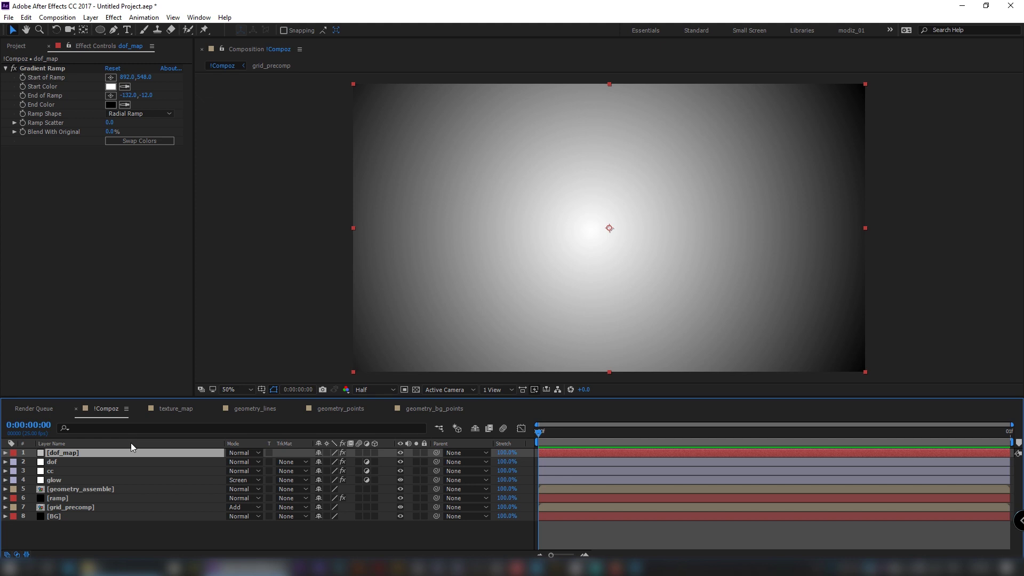
{"action": "key", "text": "ctrl+shift+c"}
{"action": "type", "text": "dof_map"}
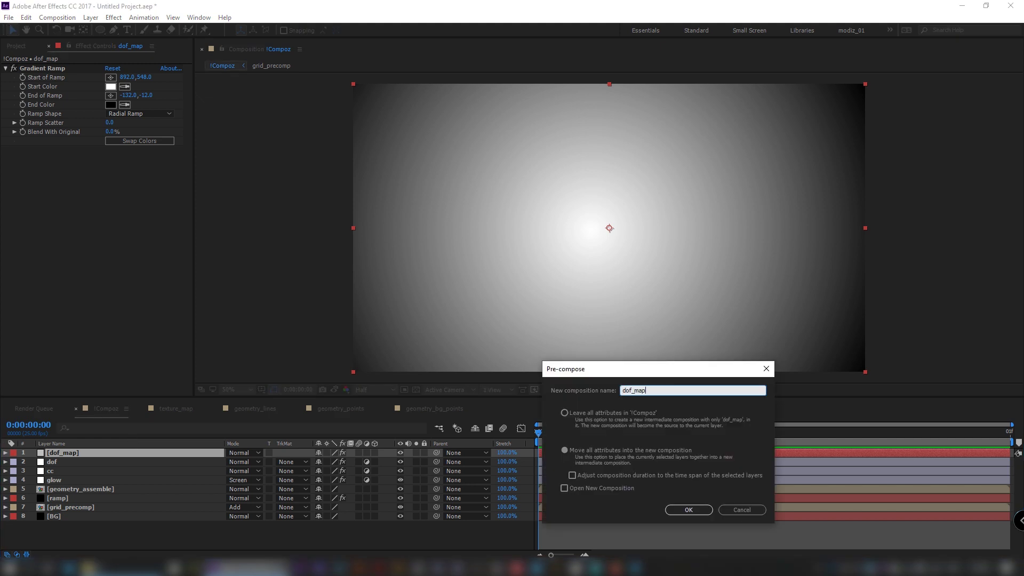
{"action": "left_click", "coordinate": [677, 507]}
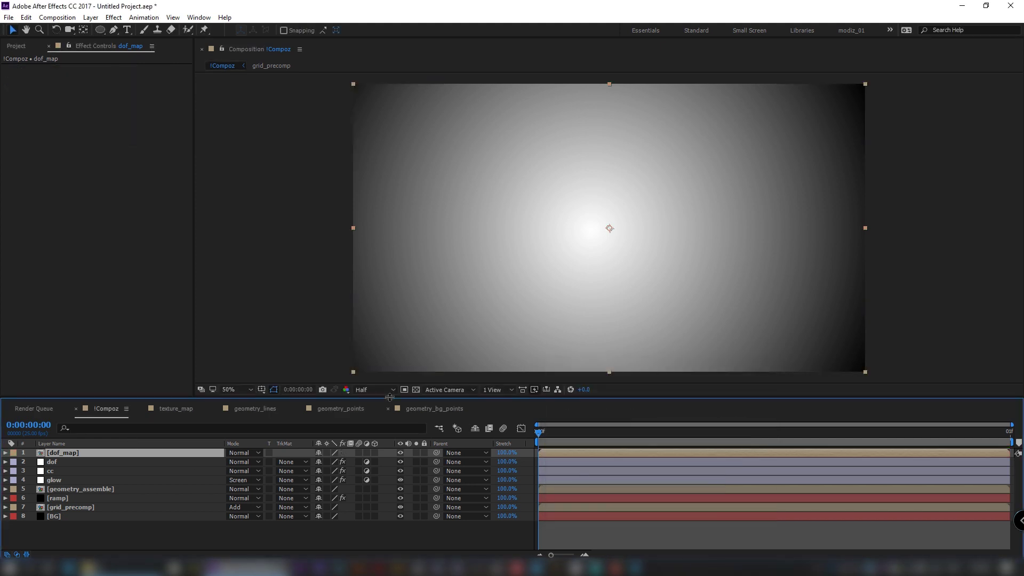
Hide the dof_map layer and choose it as the blur map layer of the dof layer's Camera Lens Blur.
{"action": "left_click", "coordinate": [399, 453]}
{"action": "left_click", "coordinate": [68, 461]}
{"action": "left_click", "coordinate": [134, 150]}
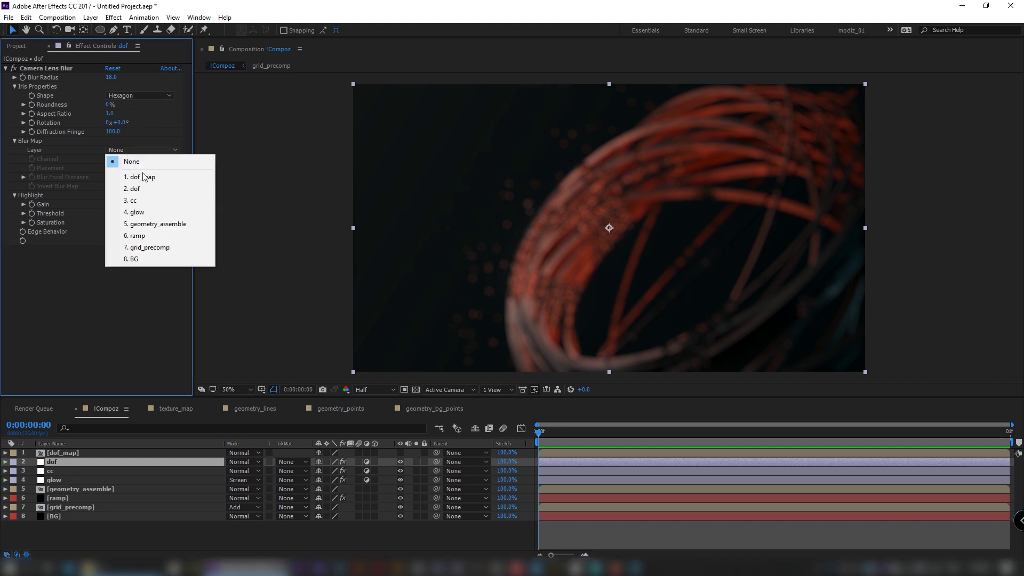
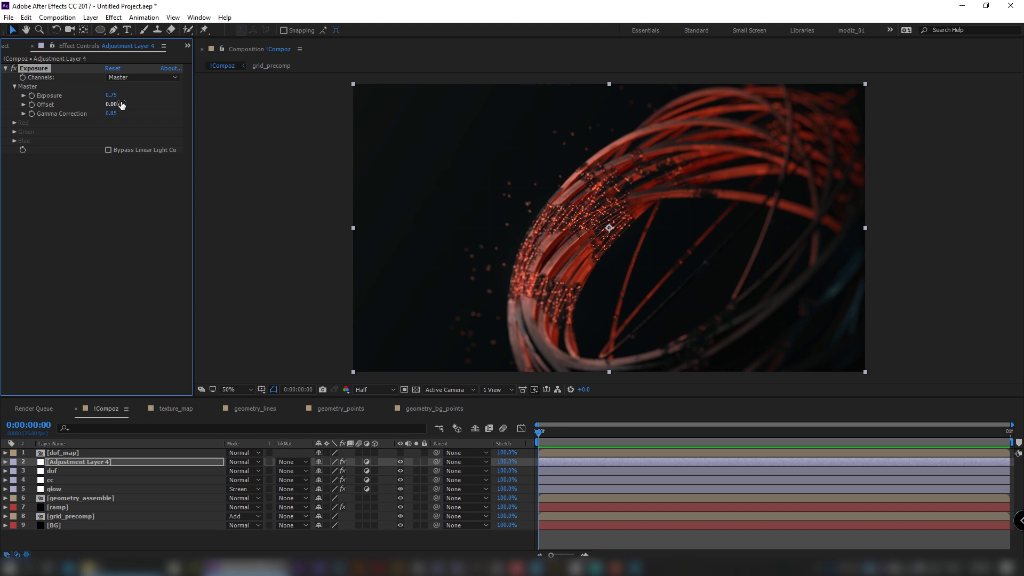
Adjust the Exposure effect's Offset and rename its adjustment layer exposure.
{"action": "type", "text": "0.65"}
{"action": "key", "text": "Return"}
{"action": "key", "text": "Return"}
{"action": "type", "text": "exposure"}
{"action": "key", "text": "Return"}
Create an adjustment layer above exposure and name it tint.
{"action": "key", "text": "ctrl+alt+y"}
{"action": "key", "text": "Return"}
{"action": "type", "text": "tint"}
{"action": "key", "text": "Return"}
Apply the Tint effect to the tint layer with Amount to Tint at 15%.
{"action": "key", "text": "ctrl+space"}
{"action": "type", "text": "tint"}
{"action": "key", "text": "Return"}
{"action": "left_click", "coordinate": [114, 96]}
{"action": "type", "text": "15"}
{"action": "key", "text": "Return"}
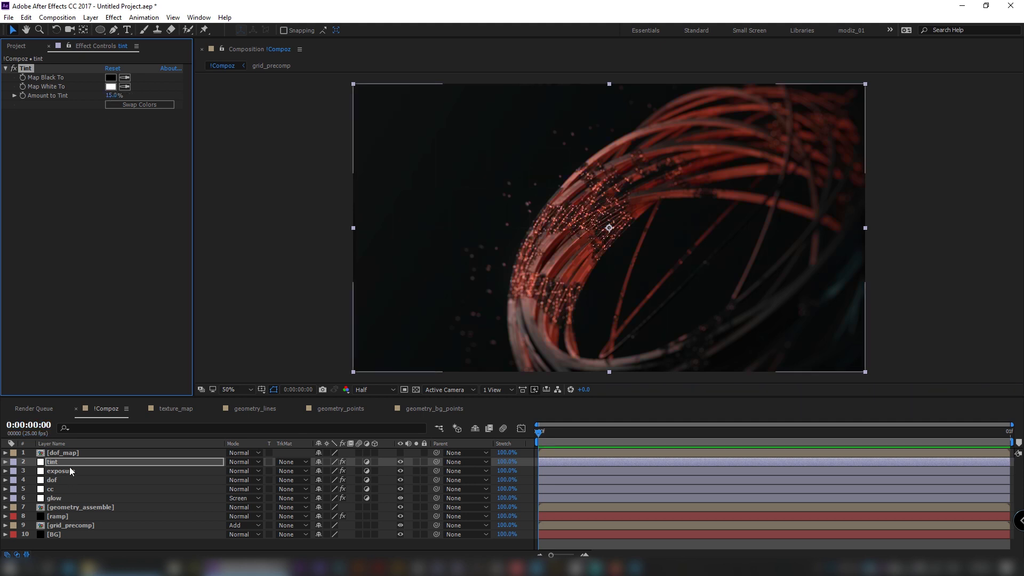
Create an adjustment layer above tint and apply S_WarpChroma to it with From Z Dist 0.99.
{"action": "key", "text": "ctrl+alt+y"}
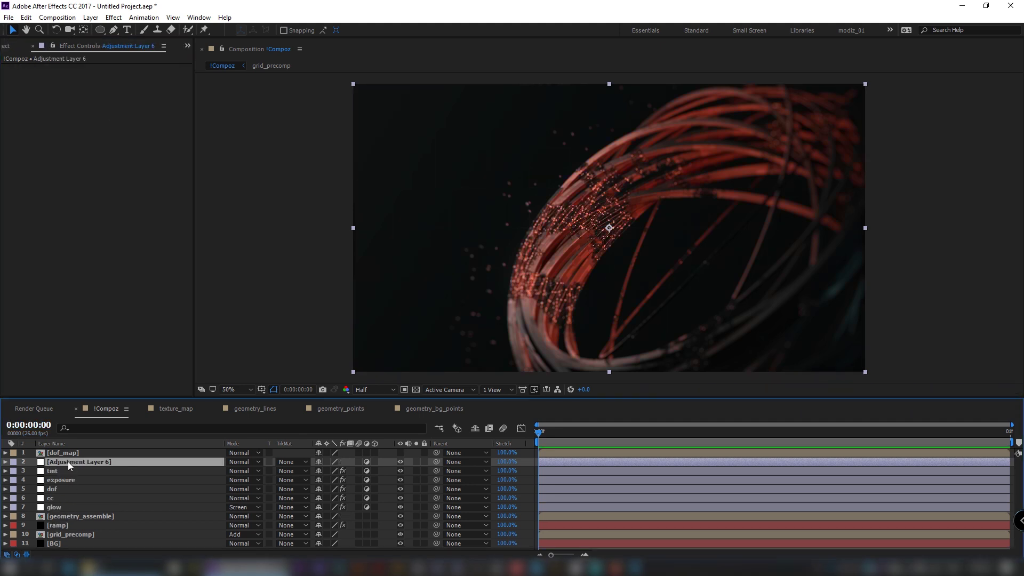
{"action": "key", "text": "ctrl+space"}
{"action": "type", "text": "chrom"}
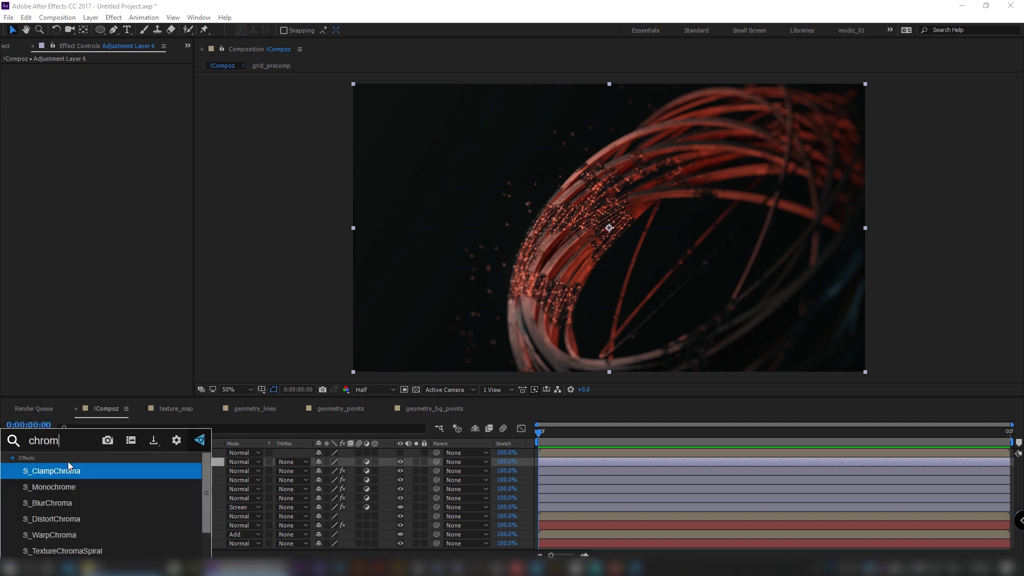
{"action": "left_click", "coordinate": [68, 517]}
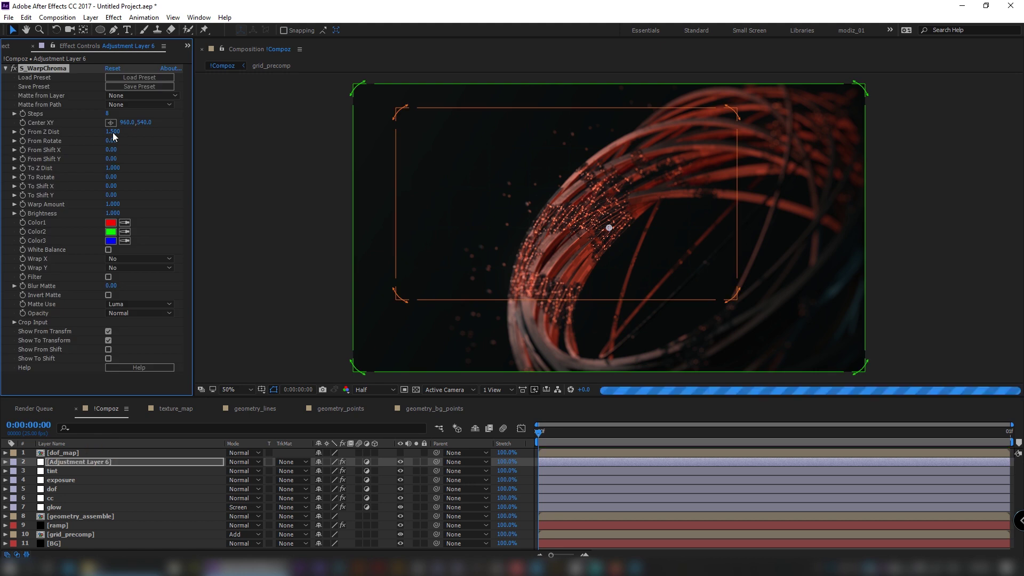
{"action": "left_click", "coordinate": [112, 132]}
{"action": "type", "text": ".99"}
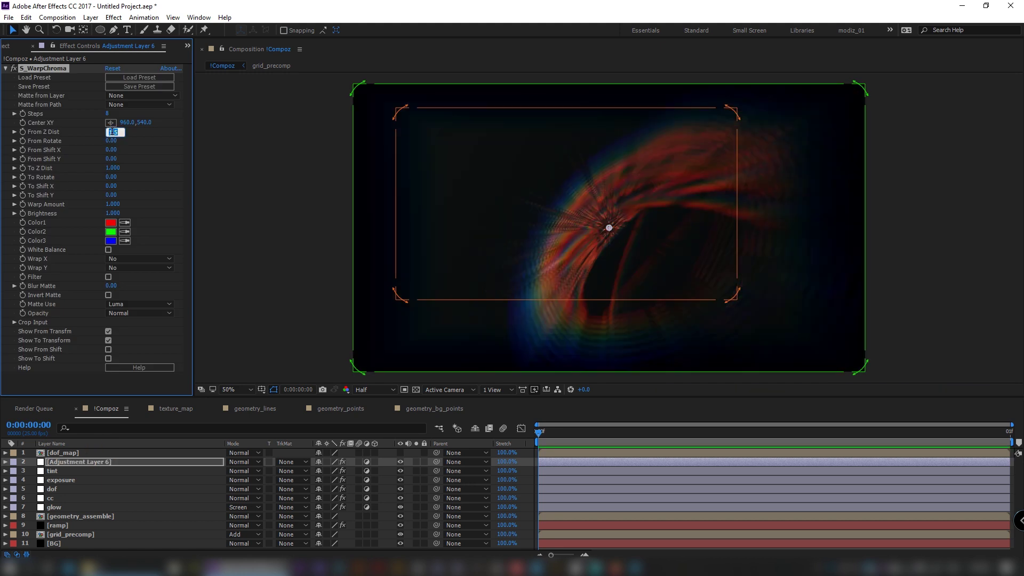
{"action": "key", "text": "Return"}
Rename the adjustment layer carrying S_WarpChroma to rgb_split.
{"action": "left_click", "coordinate": [61, 462]}
{"action": "key", "text": "Return"}
{"action": "type", "text": "rgb_split"}
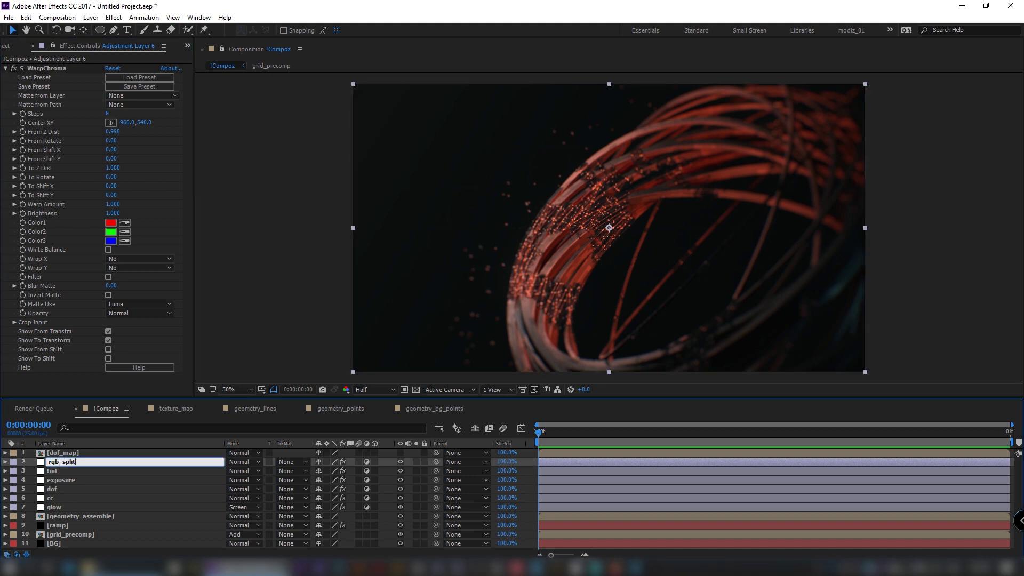
{"action": "key", "text": "Return"}
Create an adjustment layer above rgb_split and name it grain.
{"action": "key", "text": "ctrl+alt+y"}
{"action": "key", "text": "Return"}
{"action": "type", "text": "grain"}
{"action": "key", "text": "Return"}
Apply Add Grain to the grain layer with Final Output viewing mode and the Kodak Vision 500T (5279) preset.
{"action": "key", "text": "ctrl+space"}
{"action": "type", "text": "gra"}
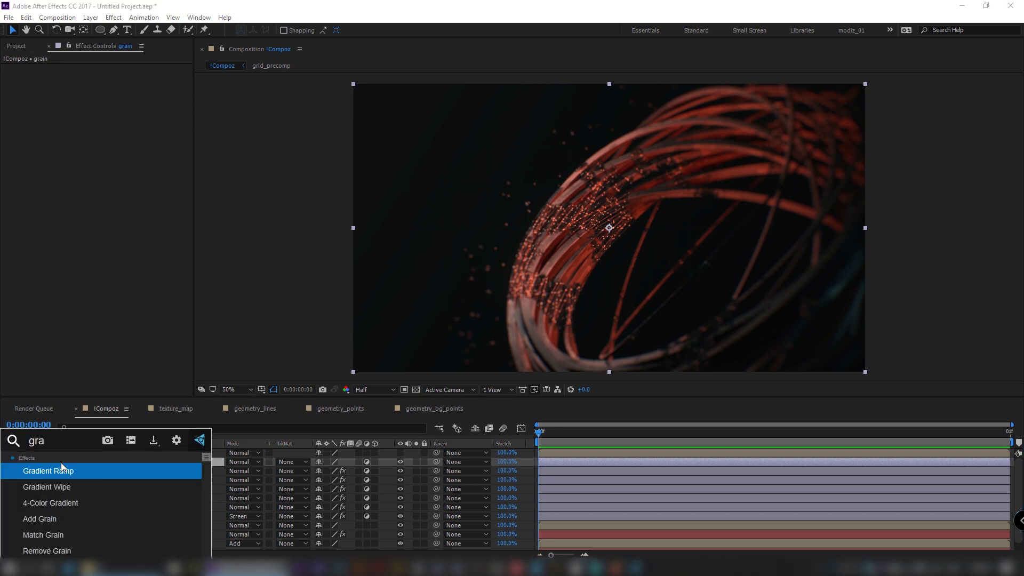
{"action": "left_click", "coordinate": [60, 518]}
{"action": "left_click", "coordinate": [139, 77]}
{"action": "left_click", "coordinate": [140, 112]}
{"action": "left_click", "coordinate": [123, 88]}
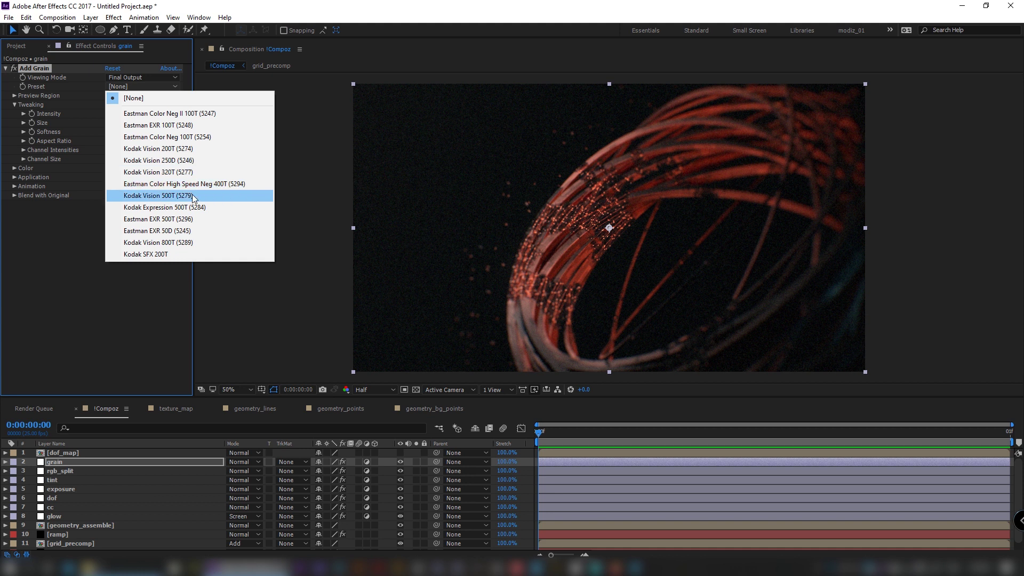
{"action": "left_click", "coordinate": [192, 195]}
Set the Add Grain intensity to 0.25 and size to 0.35, then deselect the layer.
{"action": "left_click", "coordinate": [113, 113]}
{"action": "type", "text": "."}
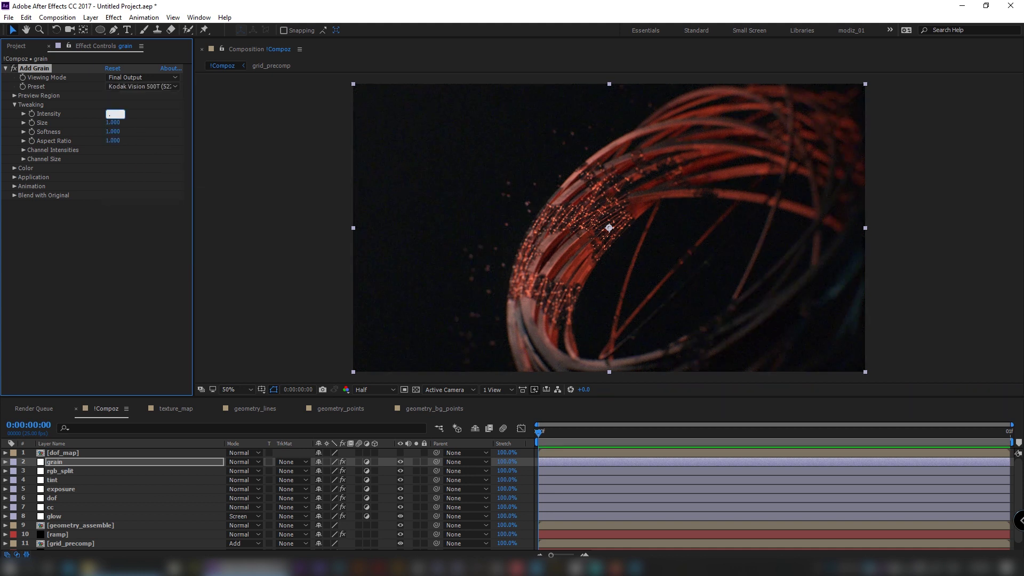
{"action": "type", "text": "25"}
{"action": "key", "text": "Tab"}
{"action": "type", "text": ".35"}
{"action": "key", "text": "Return"}
{"action": "left_click", "coordinate": [528, 456]}
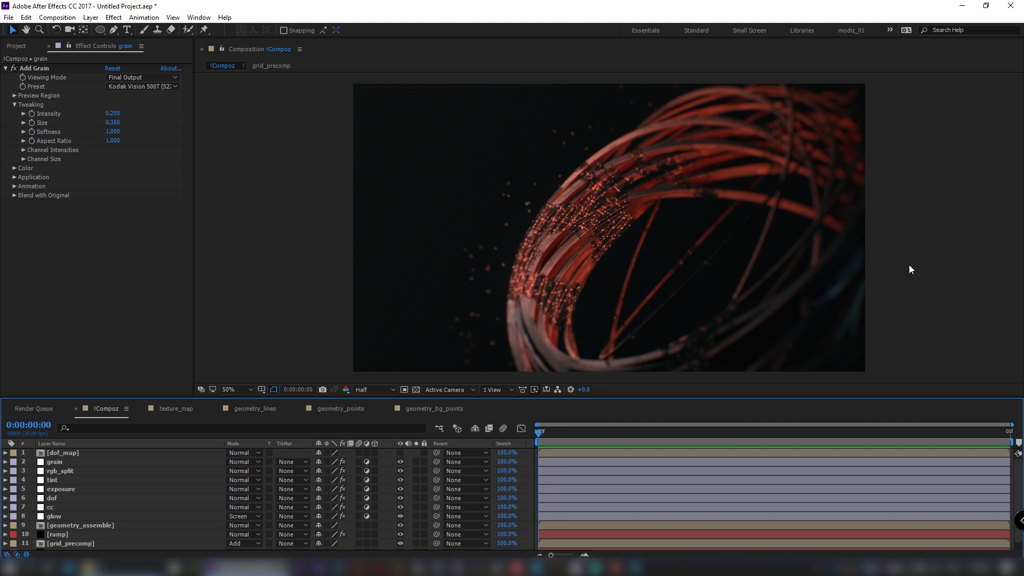
Queue the current !Compoz frame for export as a file and set its render settings to Best Settings.
{"action": "left_click", "coordinate": [58, 17]}
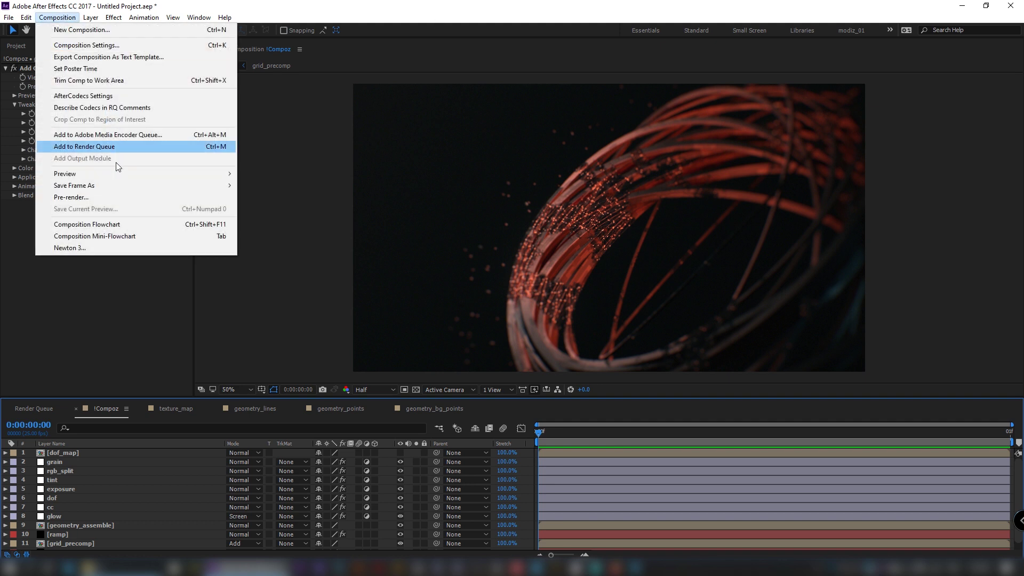
{"action": "mouse_move", "coordinate": [113, 185]}
{"action": "left_click", "coordinate": [270, 186]}
{"action": "left_click", "coordinate": [71, 475]}
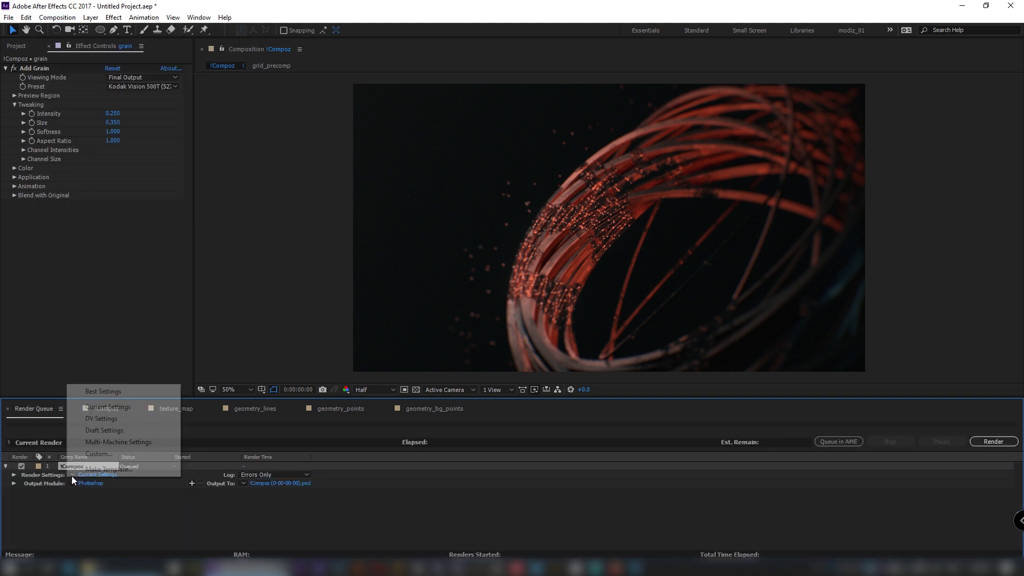
{"action": "left_click", "coordinate": [98, 391]}
Set the output module format to JPEG Sequence with Maximum image quality.
{"action": "left_click", "coordinate": [96, 483]}
{"action": "left_click", "coordinate": [210, 206]}
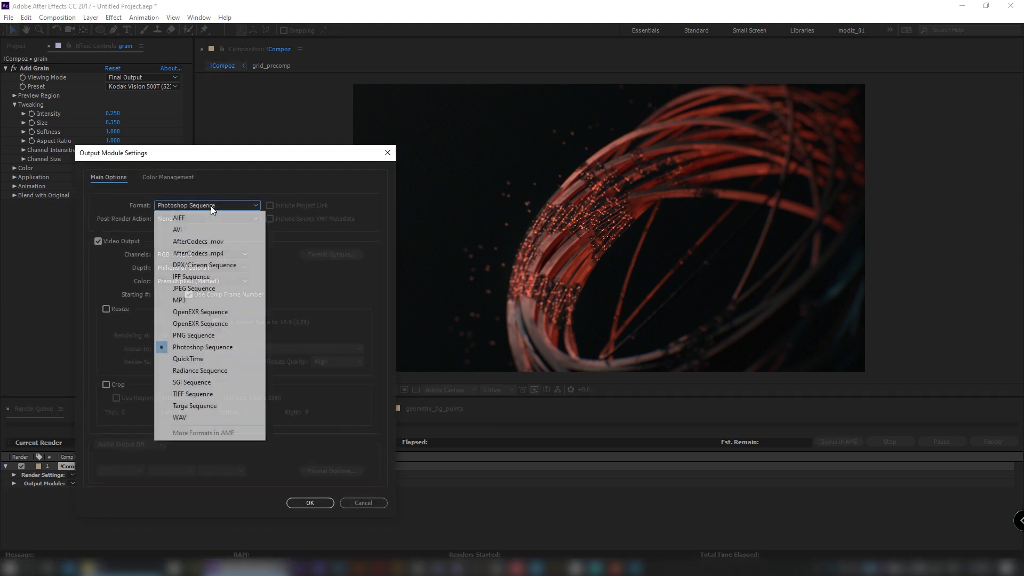
{"action": "left_click", "coordinate": [204, 290]}
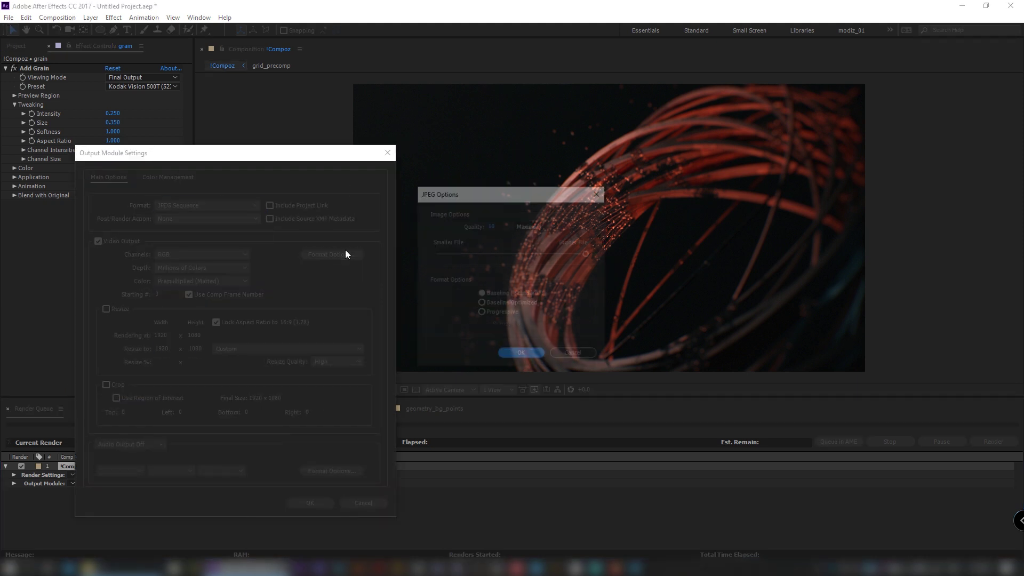
{"action": "left_click", "coordinate": [531, 226]}
{"action": "left_click", "coordinate": [545, 272]}
{"action": "left_click", "coordinate": [523, 353]}
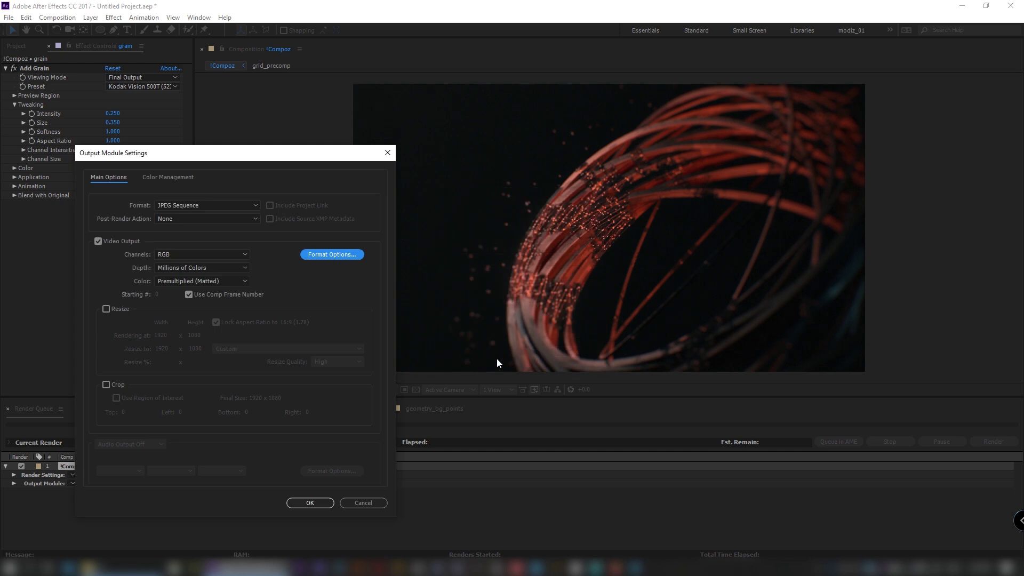
{"action": "left_click", "coordinate": [312, 501]}
Set the output file name to Your_Image as a JPEG and render the queued frame.
{"action": "left_click", "coordinate": [243, 483]}
{"action": "left_click", "coordinate": [243, 485]}
{"action": "left_click", "coordinate": [271, 485]}
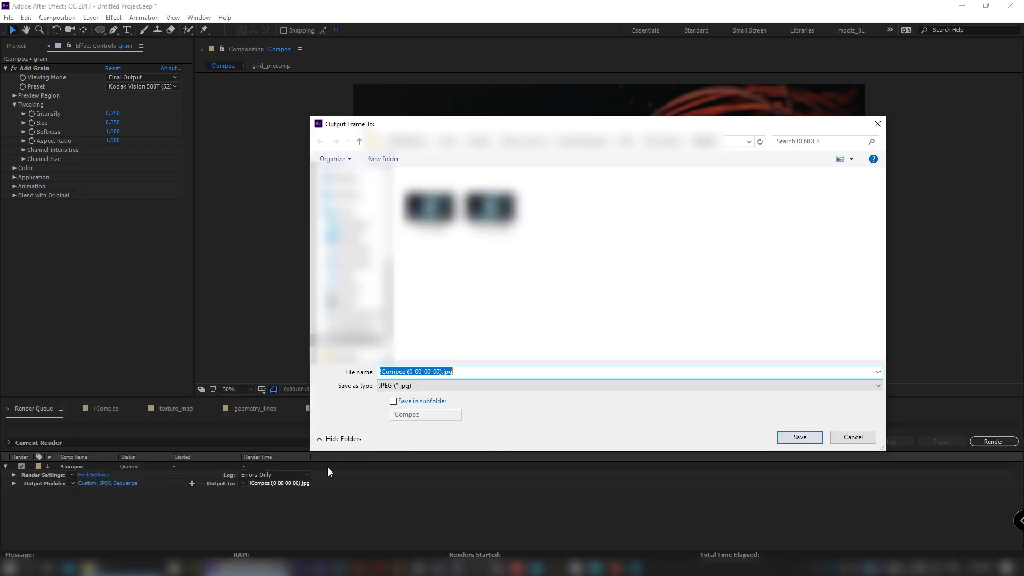
{"action": "type", "text": "Your_Image"}
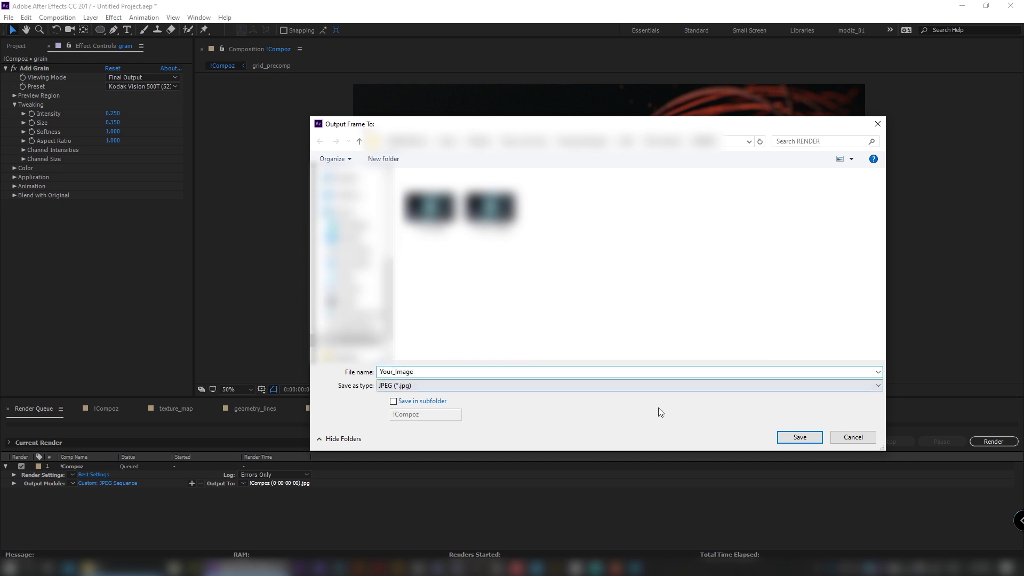
{"action": "left_click", "coordinate": [799, 438]}
{"action": "left_click", "coordinate": [982, 441]}
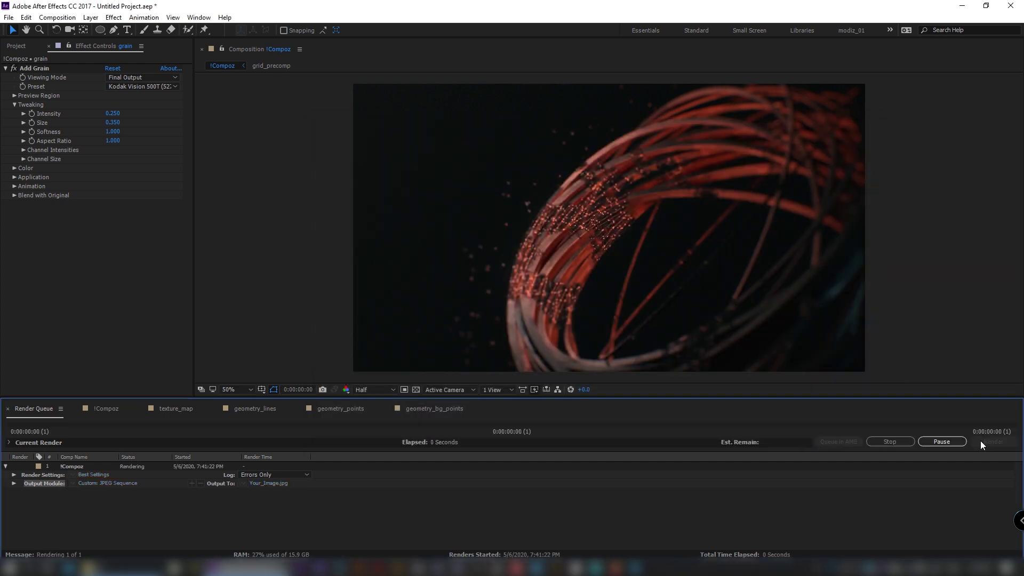